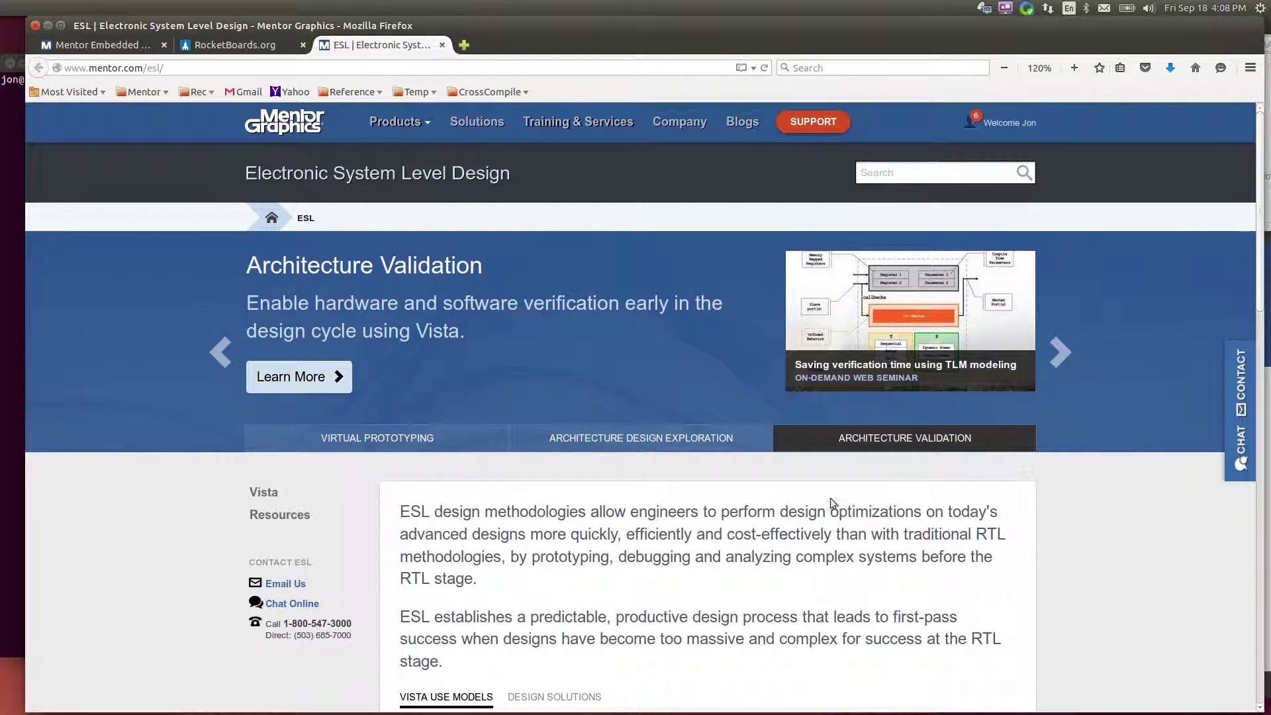
# From the Mentor Embedded page, open the Altera Arria 10 SoC Virtual Platform download request form
pyautogui.click(101, 44)
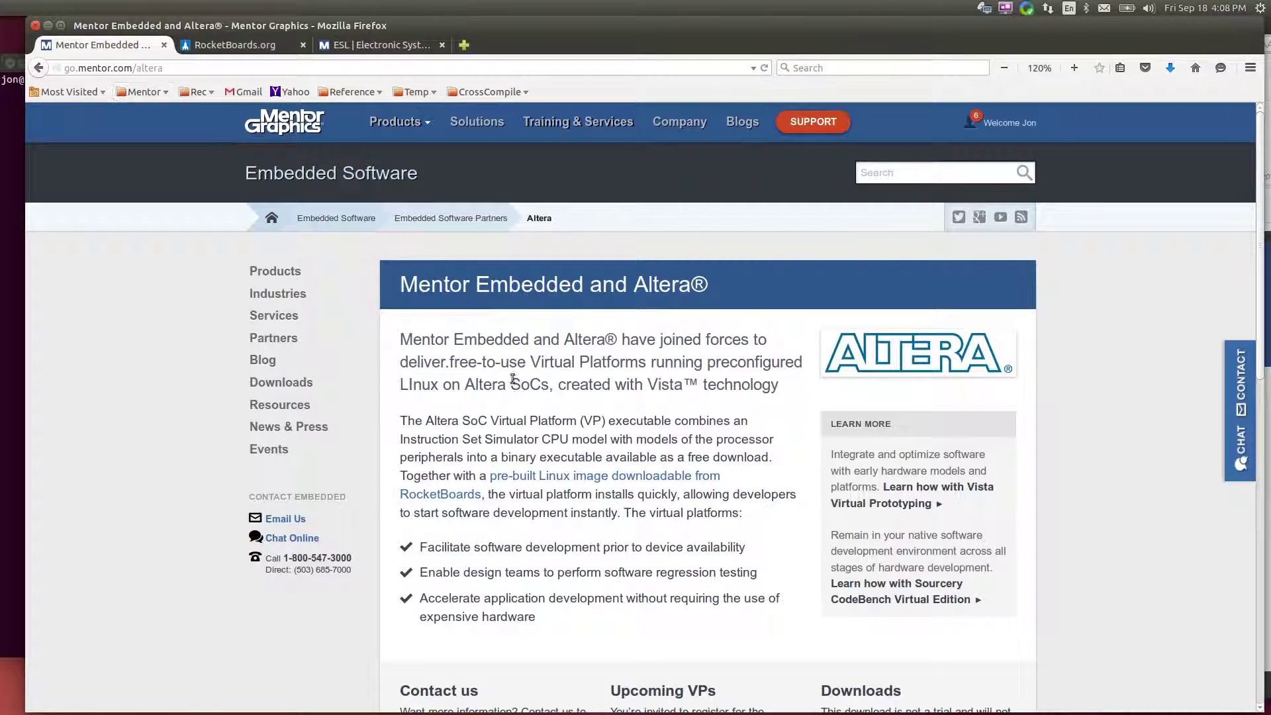
pyautogui.scroll(-4, 693, 441)
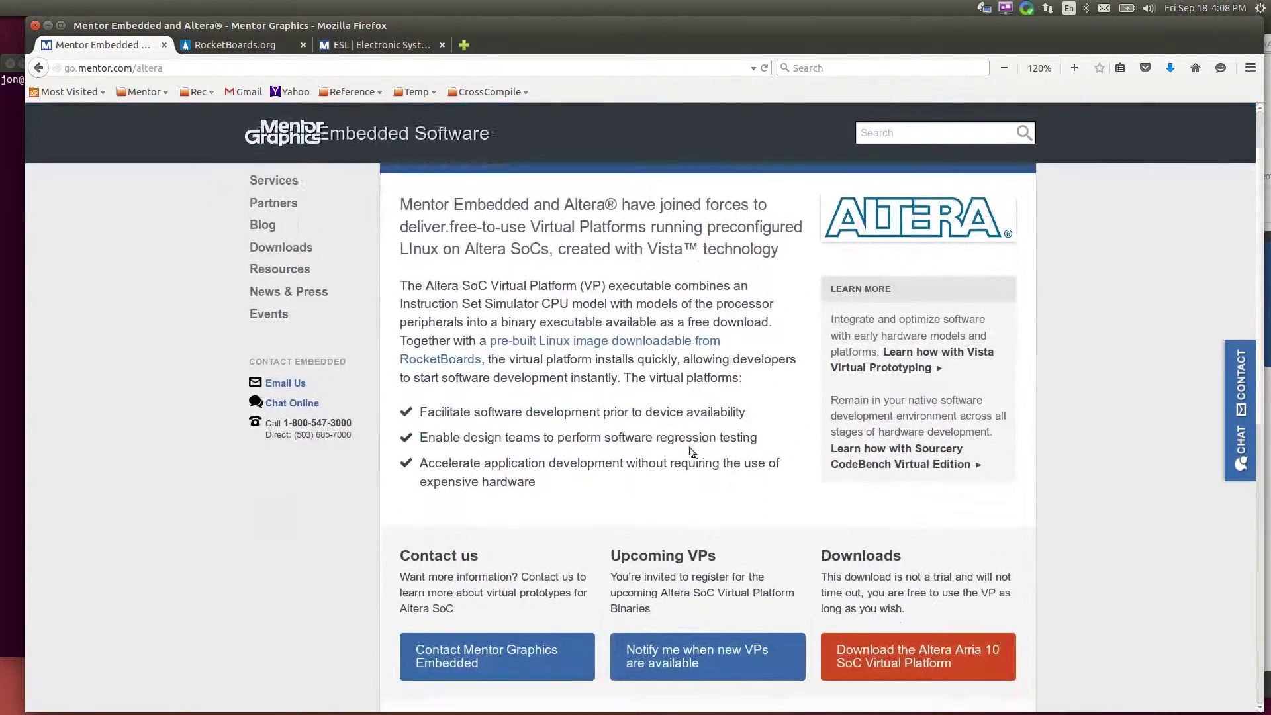
pyautogui.click(934, 646)
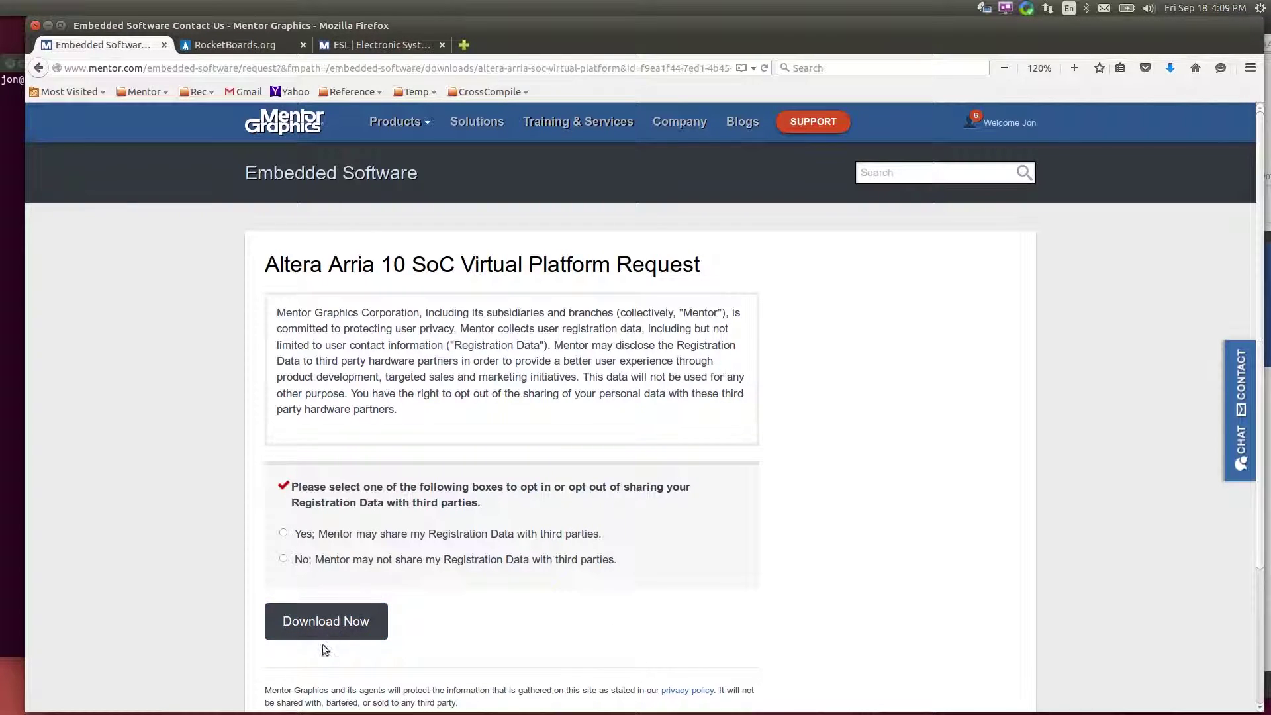
# Follow the go.mentor.com virtual platform download link in the registration confirmation email
pyautogui.hotkey('alt', 'Tab')
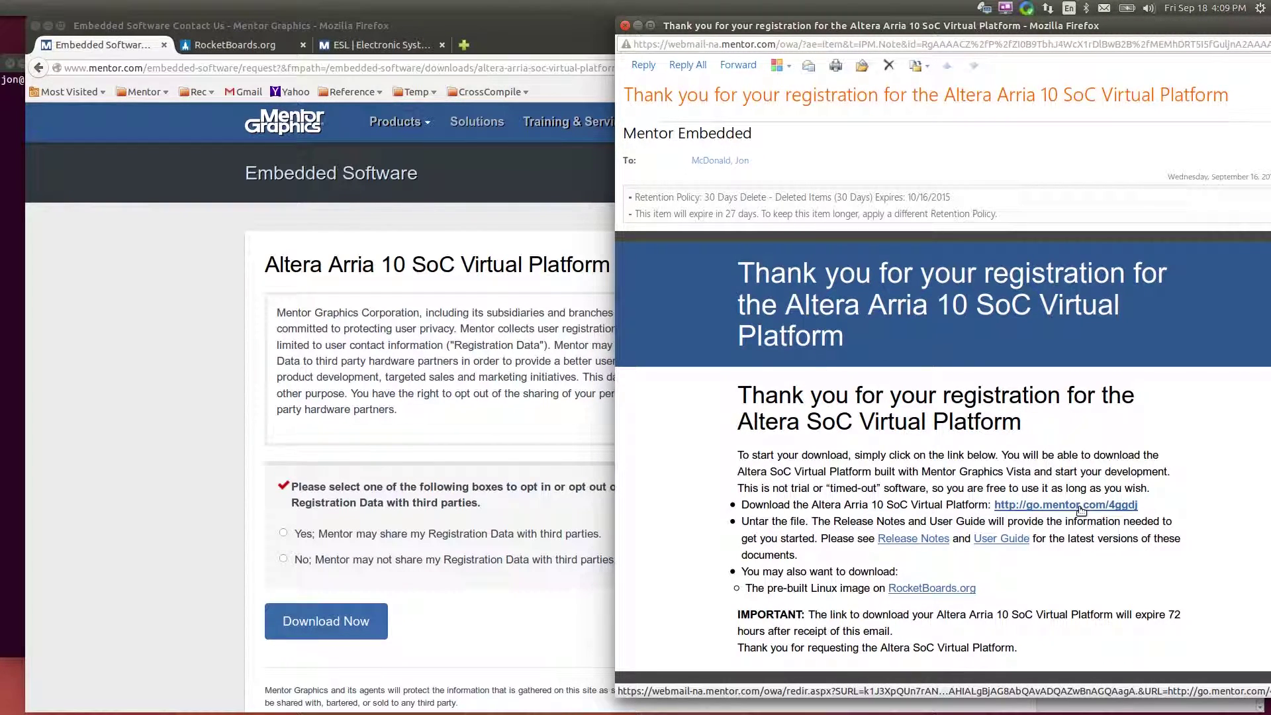
pyautogui.click(503, 589)
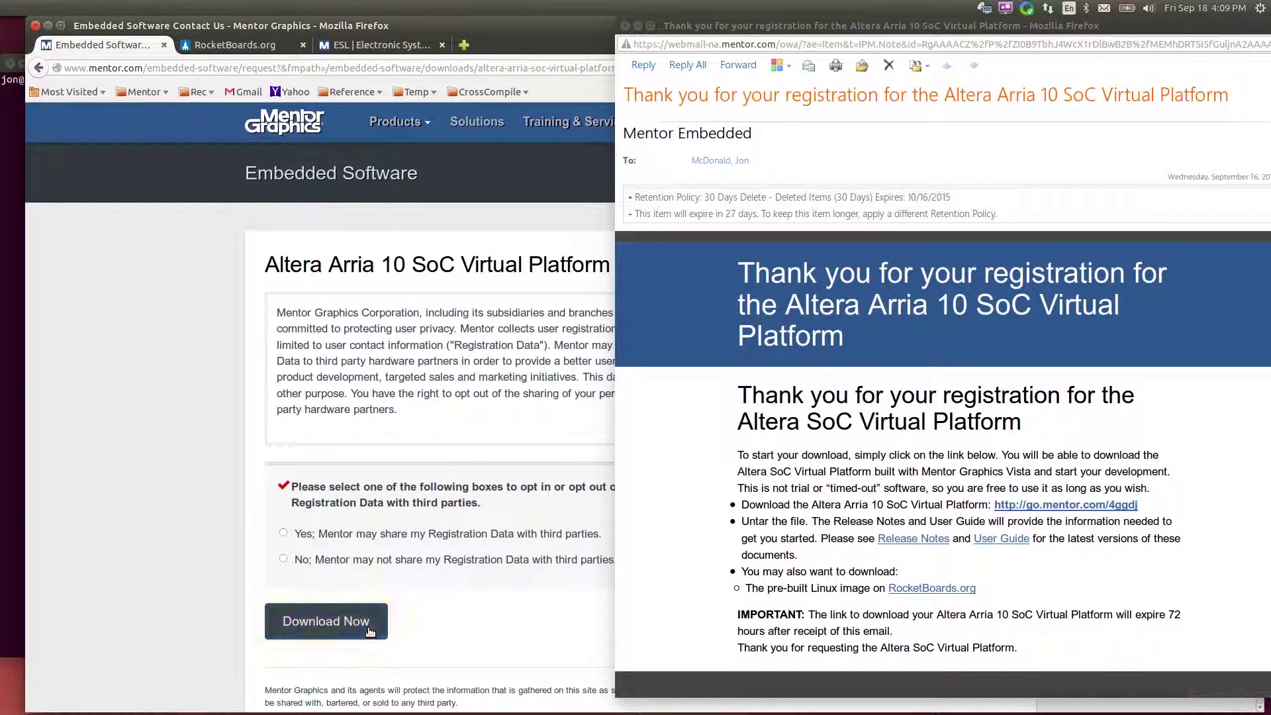
pyautogui.click(986, 576)
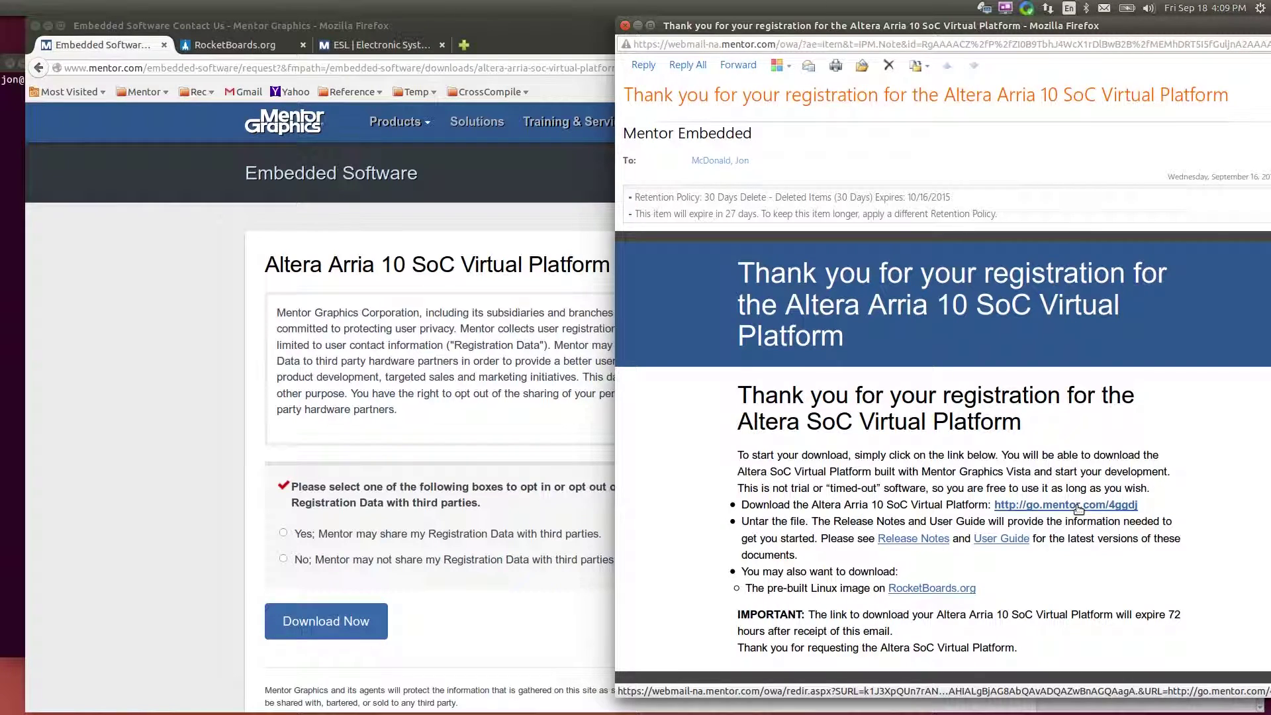
pyautogui.click(1078, 508)
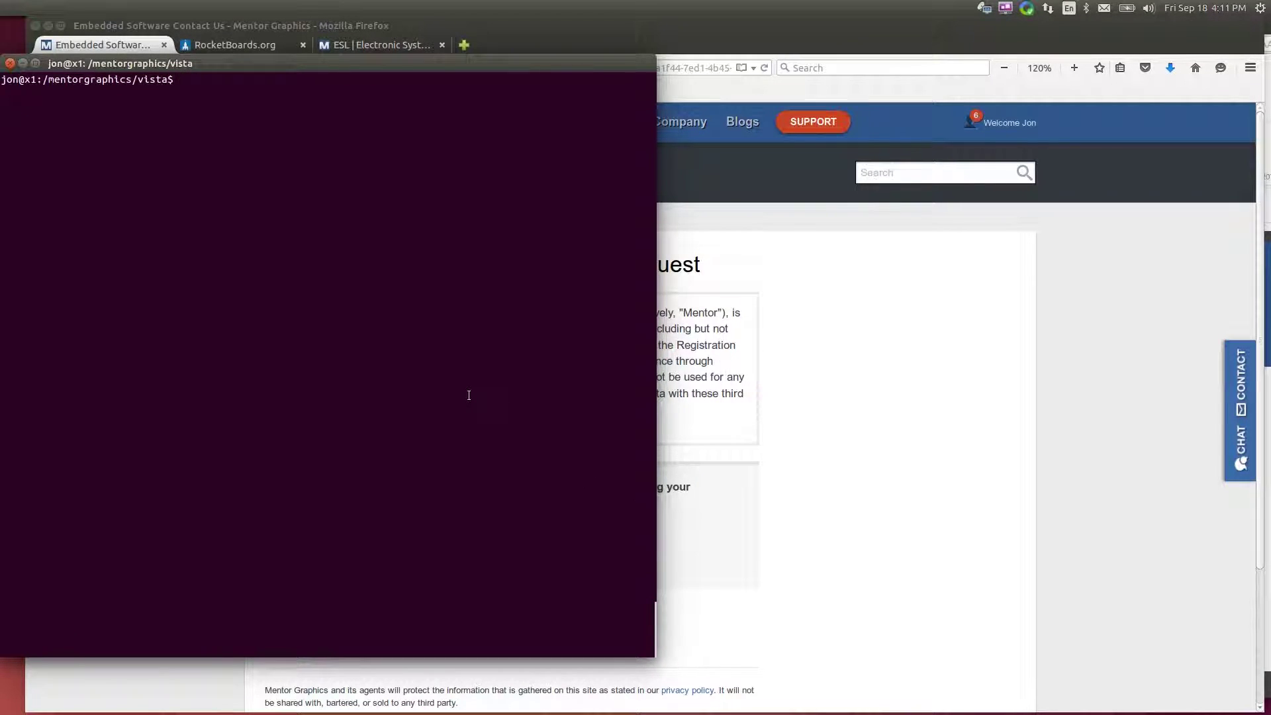
# List the vista folder and extract the Arria10_vp.tgz archive with !tar
pyautogui.write('ls')
pyautogui.press('Return')
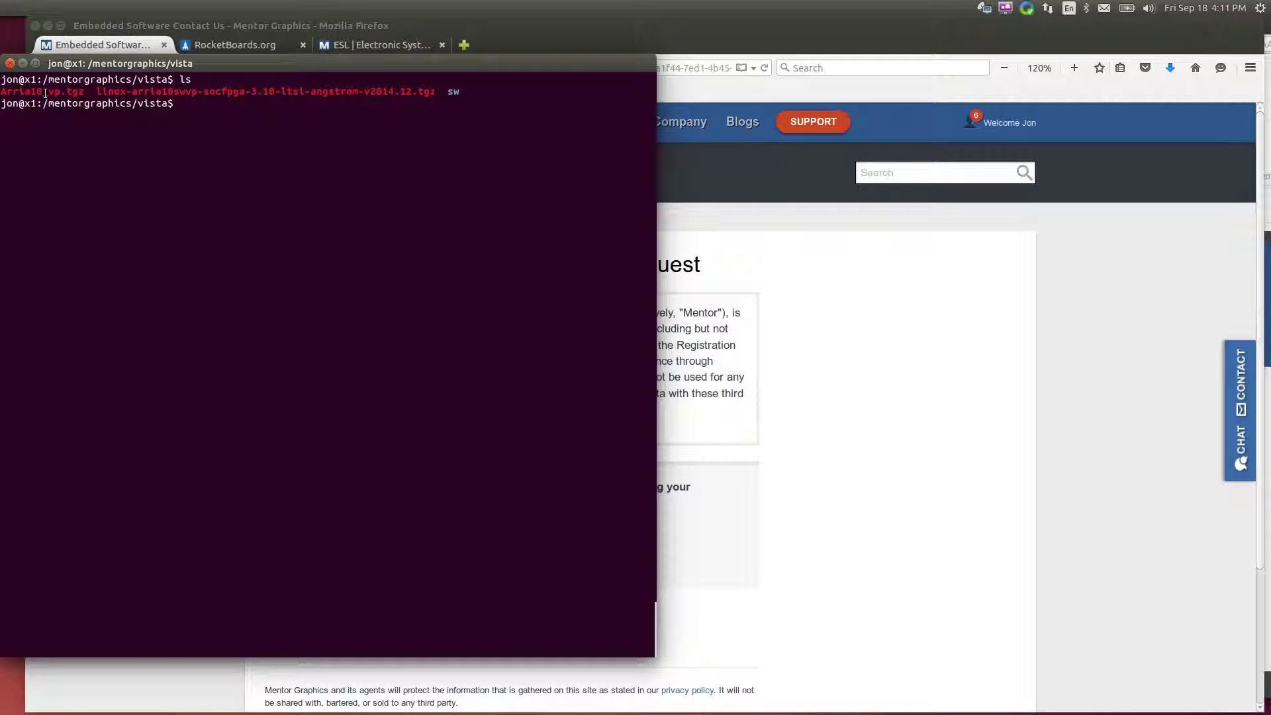
pyautogui.doubleClick(45, 94)
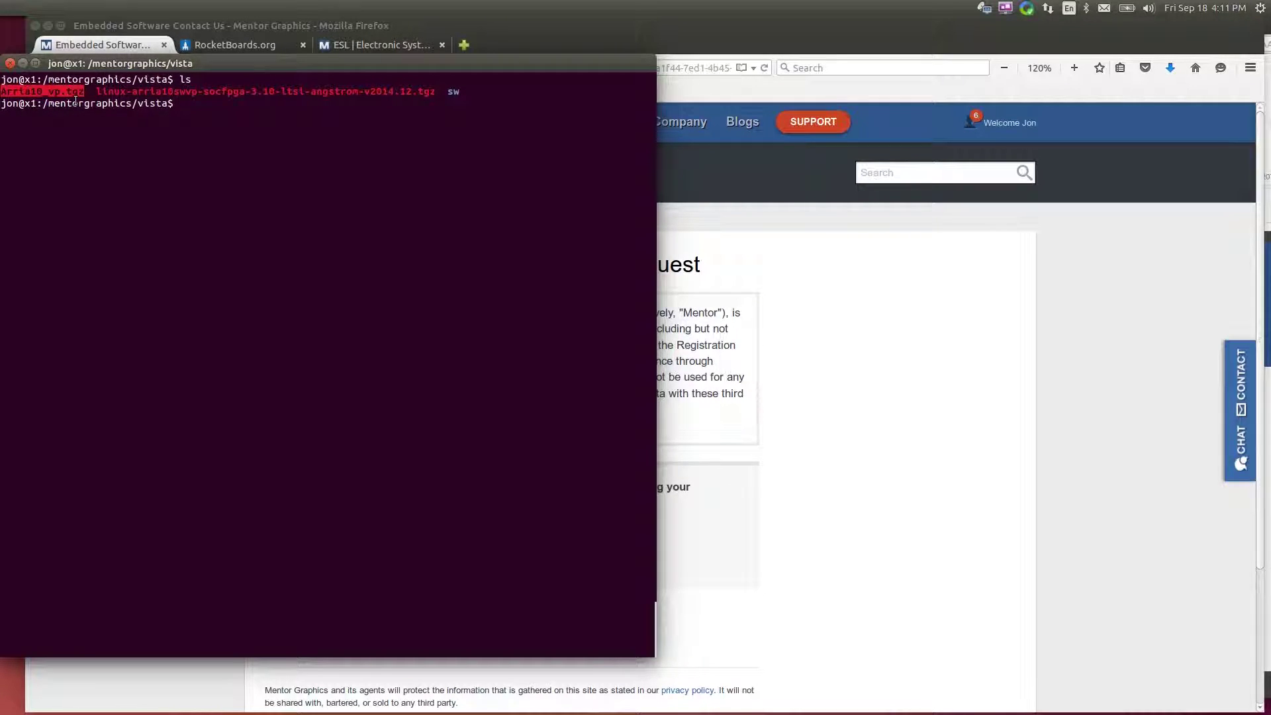
pyautogui.write('!tar')
pyautogui.press('Return')
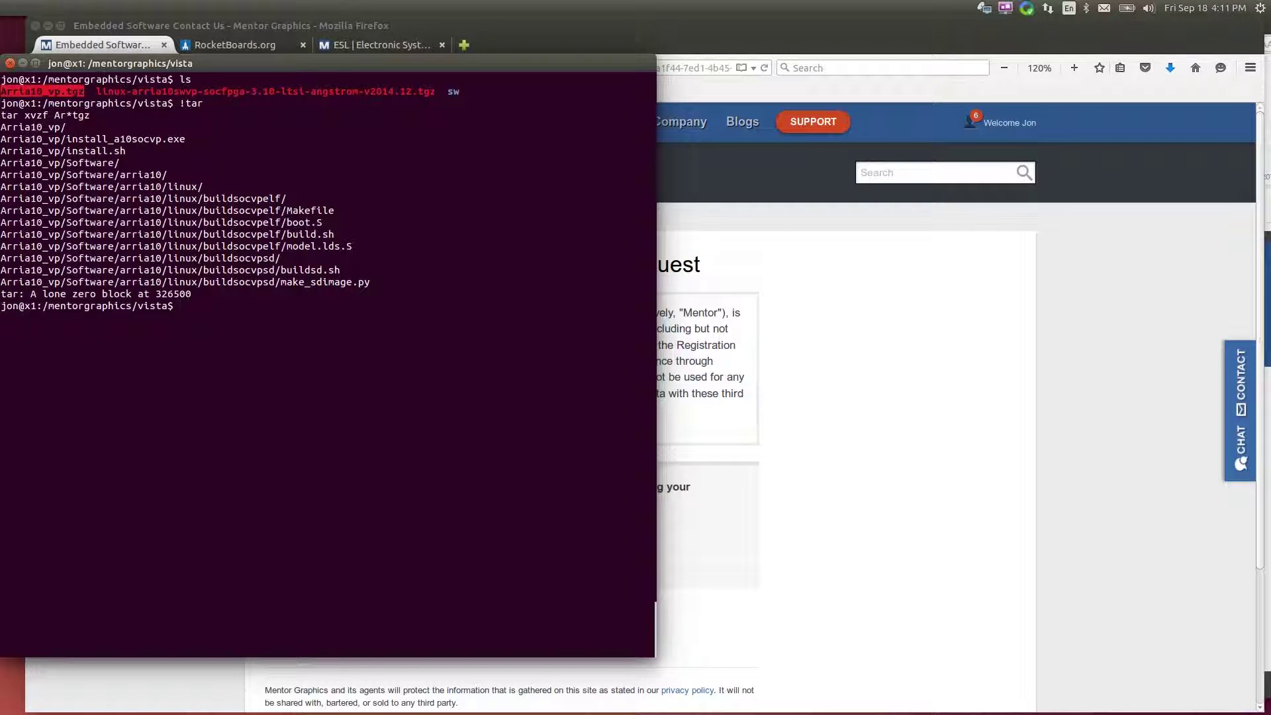
# Enter the Arria10_vp folder, list its installer files, and enter ./install.sh socvp
pyautogui.write('cd Ar*')
pyautogui.press('Return')
pyautogui.write('ls')
pyautogui.press('Return')
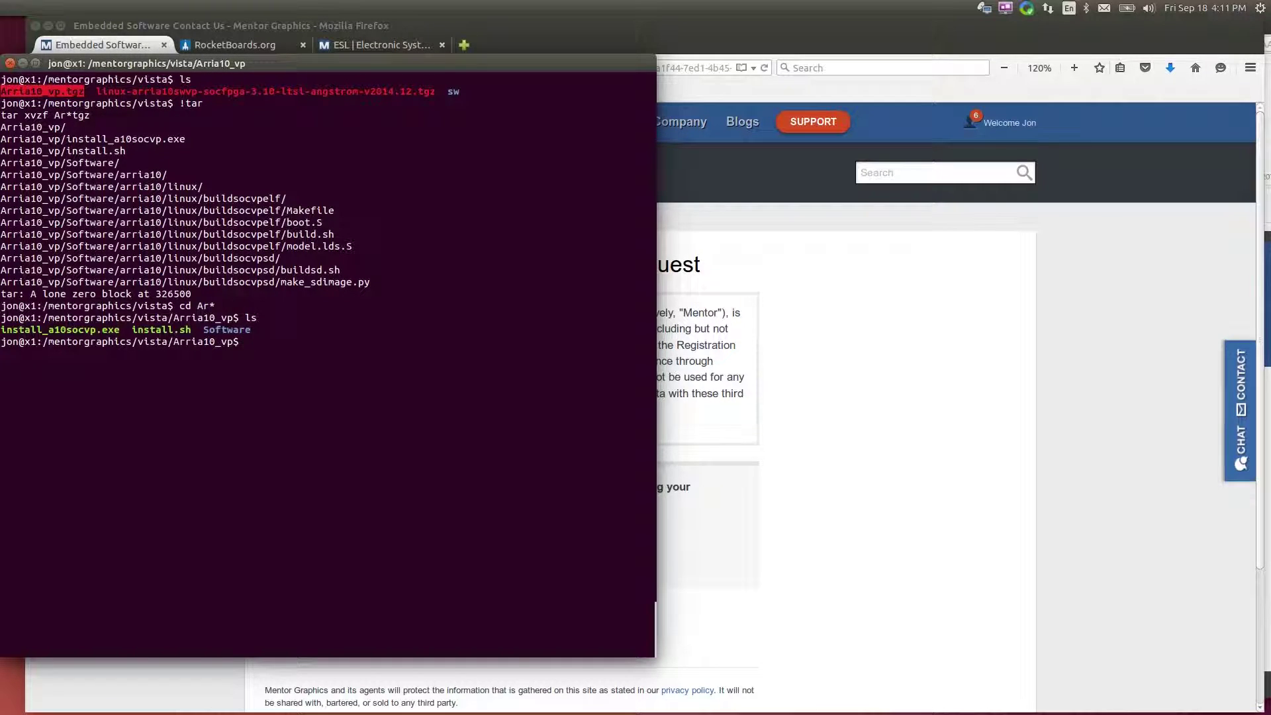
pyautogui.write('./install.sh socvp')
# Run the socvp installer and accept the End User License Agreement
pyautogui.press('Return')
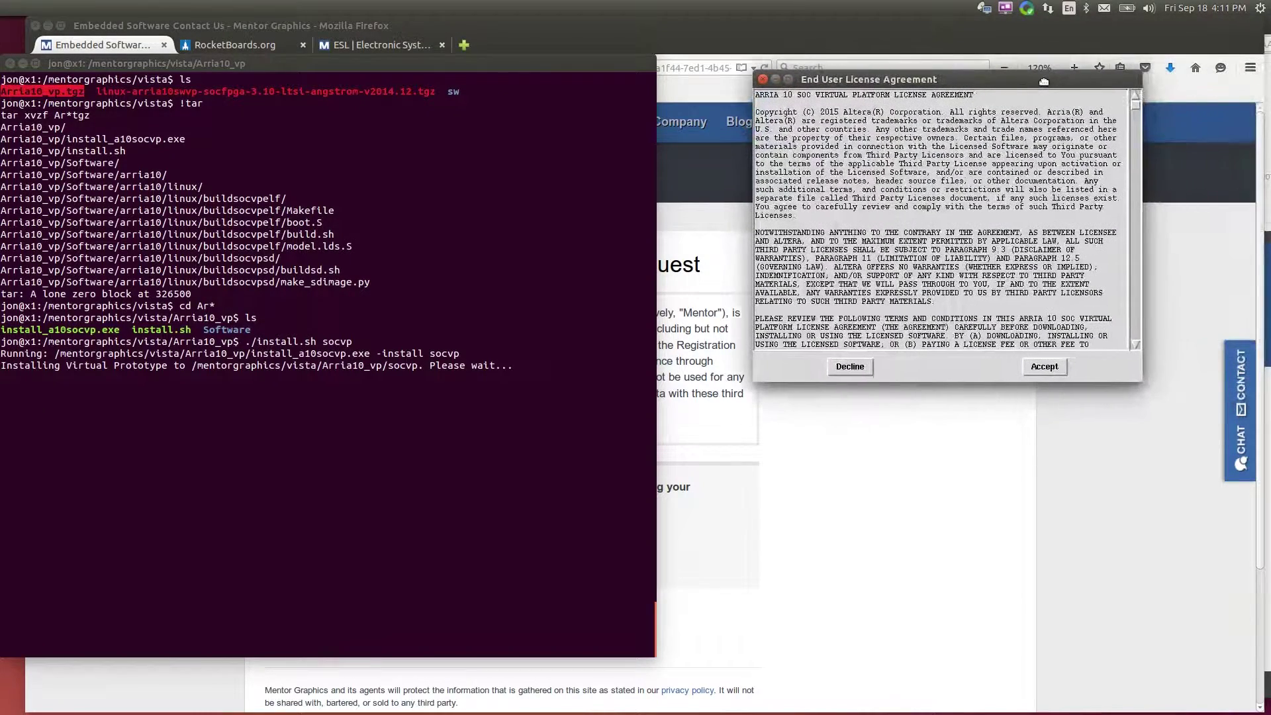
pyautogui.click(1047, 368)
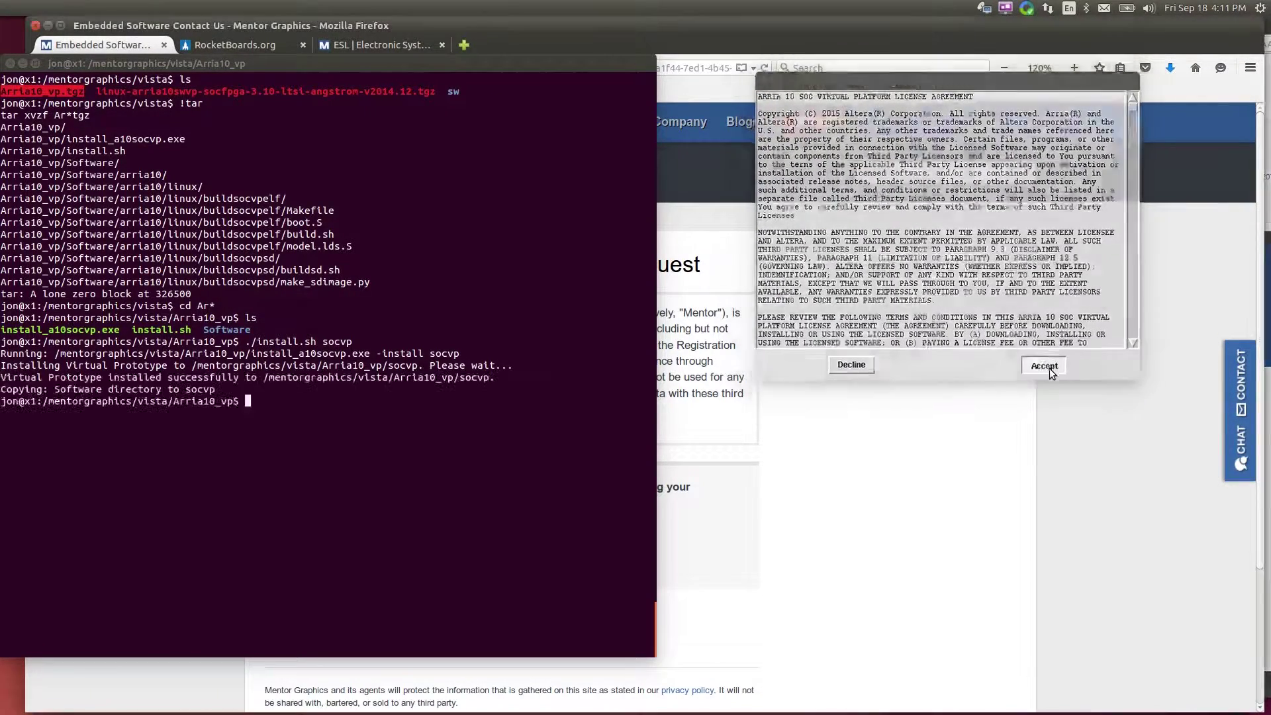
pyautogui.click(453, 392)
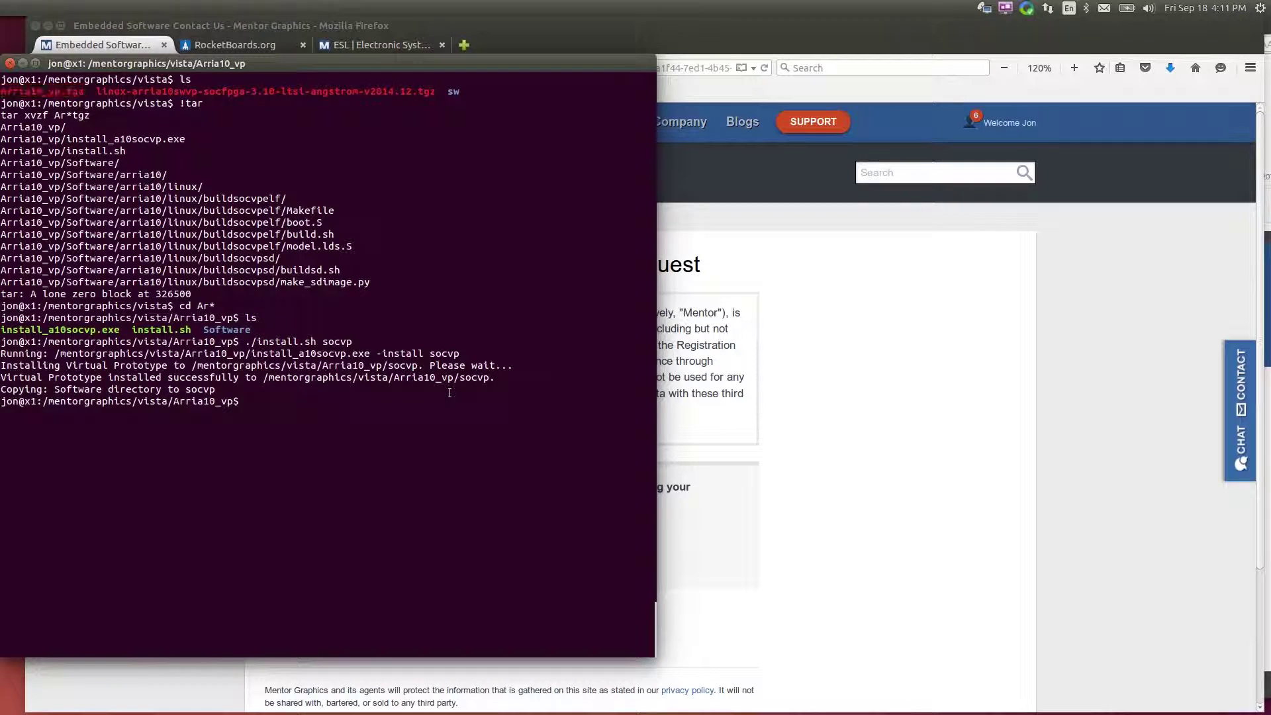
# Move into the installed socvp folder and list its run.exe, vista_sw_tool.exe and Software files
pyautogui.write('ls')
pyautogui.press('Return')
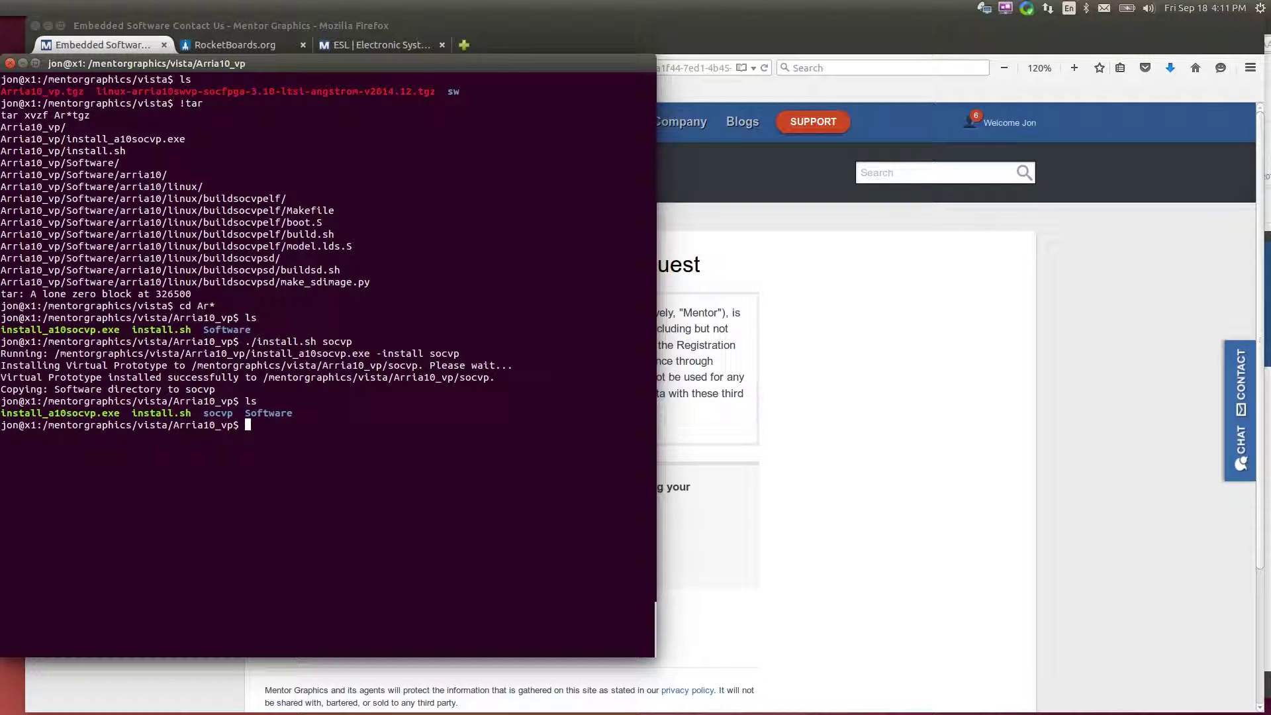
pyautogui.write('cd socvp')
pyautogui.press('Return')
pyautogui.write('ls')
pyautogui.press('Return')
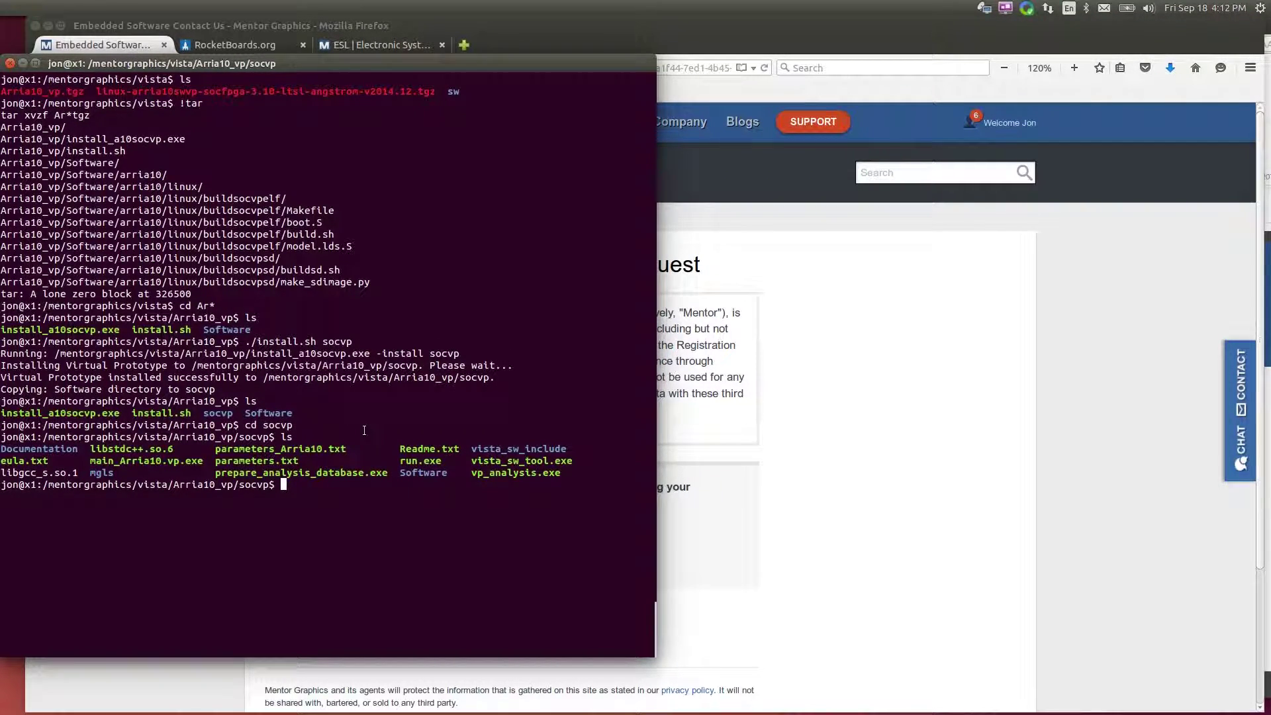
# Bring Firefox forward and switch to the RocketBoards.org tab
pyautogui.click(765, 216)
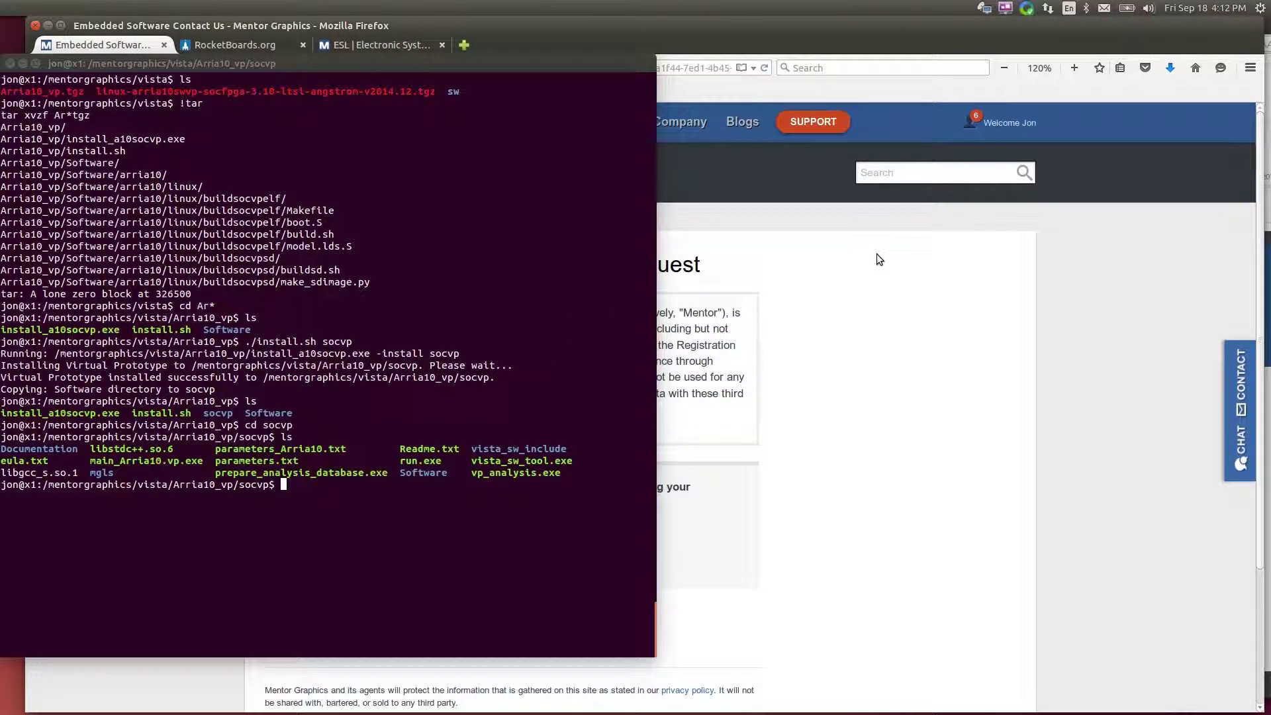
pyautogui.click(991, 301)
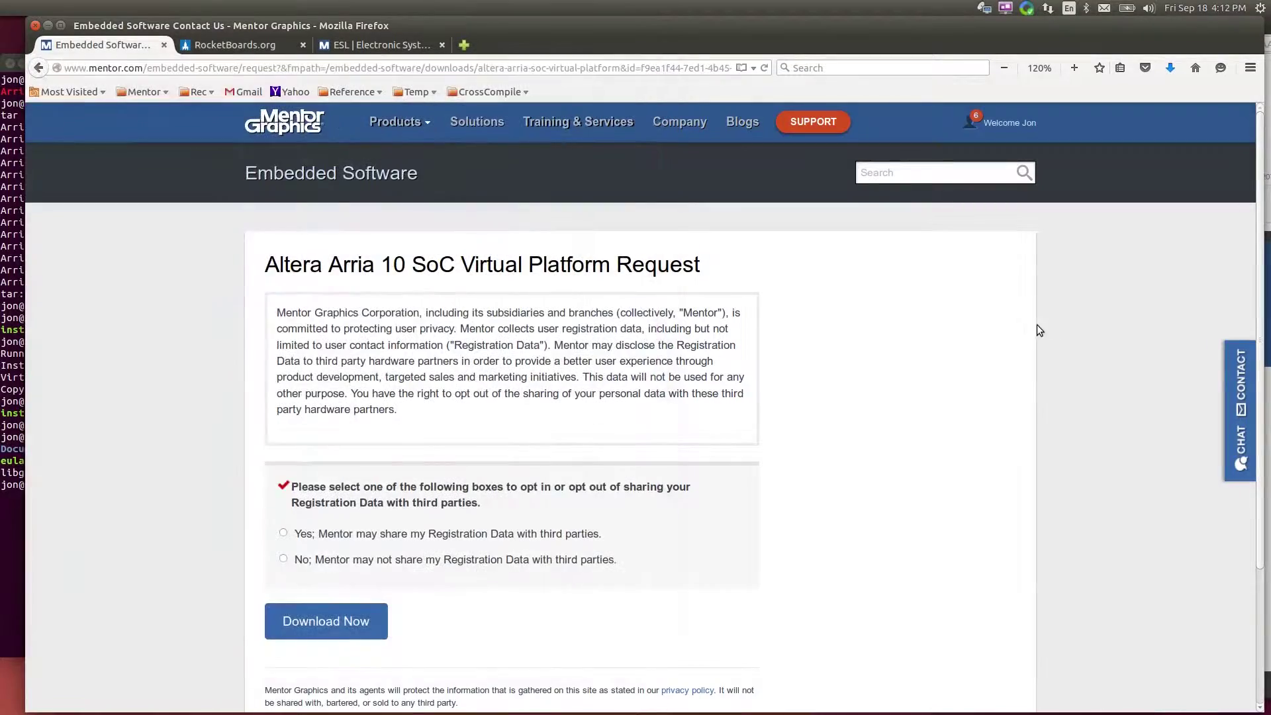
pyautogui.click(240, 44)
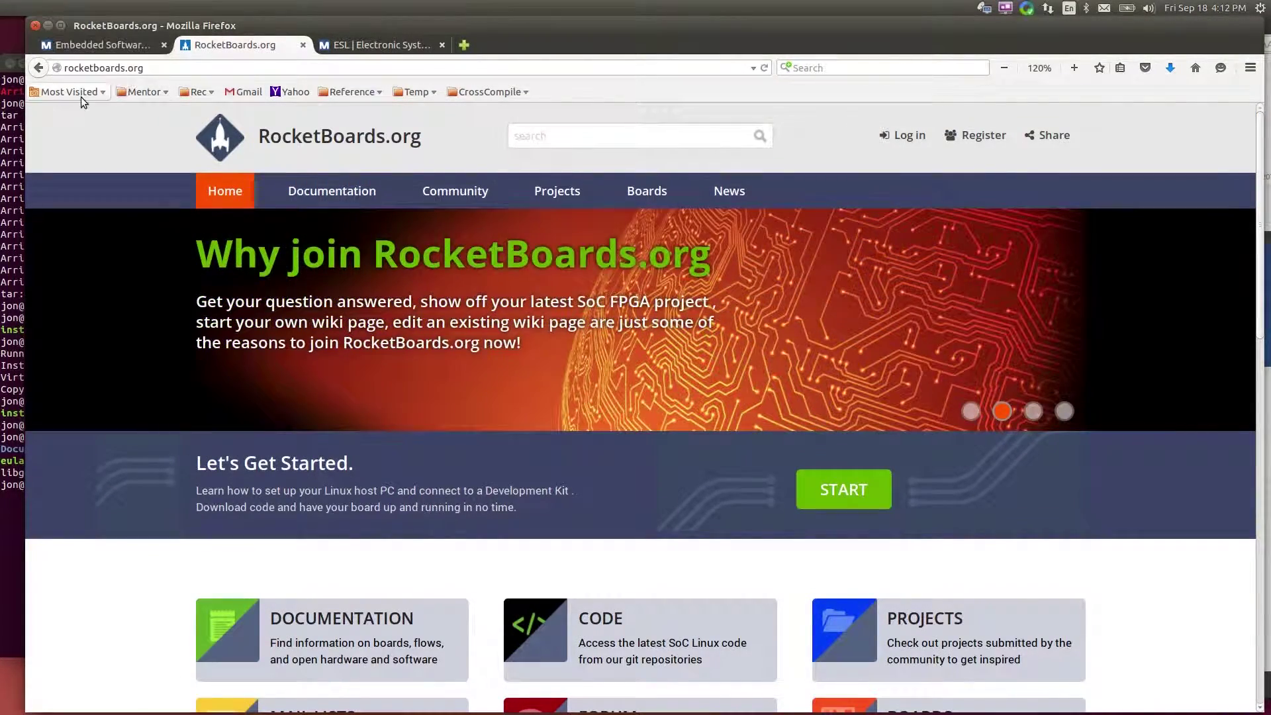
# In the wizard, pick Arria 10 SoC Virtual Platform, tools n/a, and the Pre-Built Linux Kernel task
pyautogui.click(861, 500)
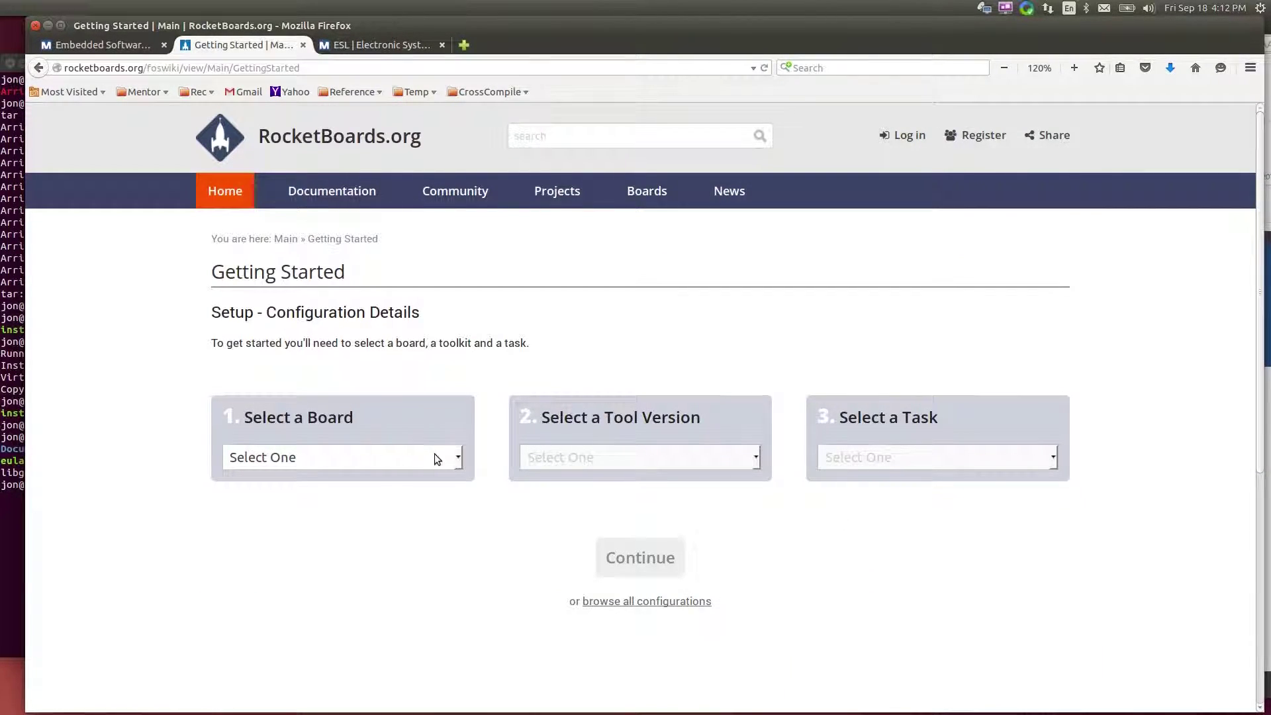
pyautogui.click(455, 460)
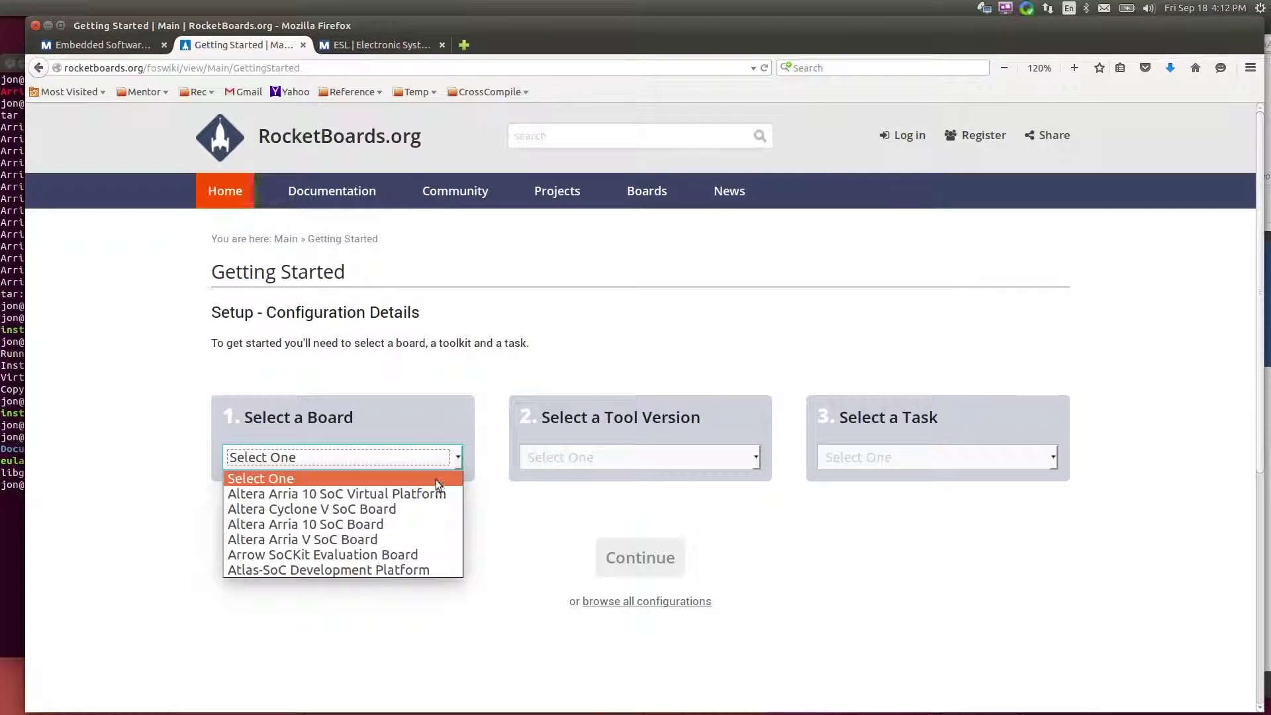
pyautogui.click(350, 494)
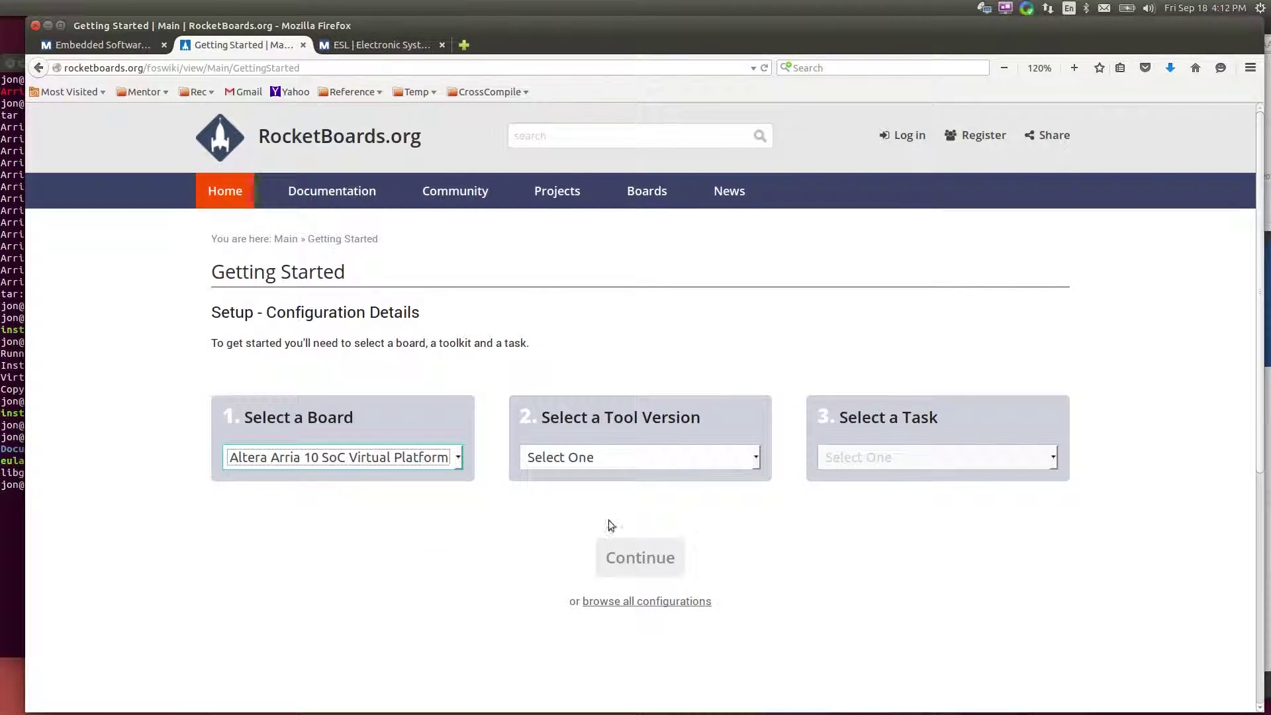
pyautogui.click(680, 461)
pyautogui.click(650, 497)
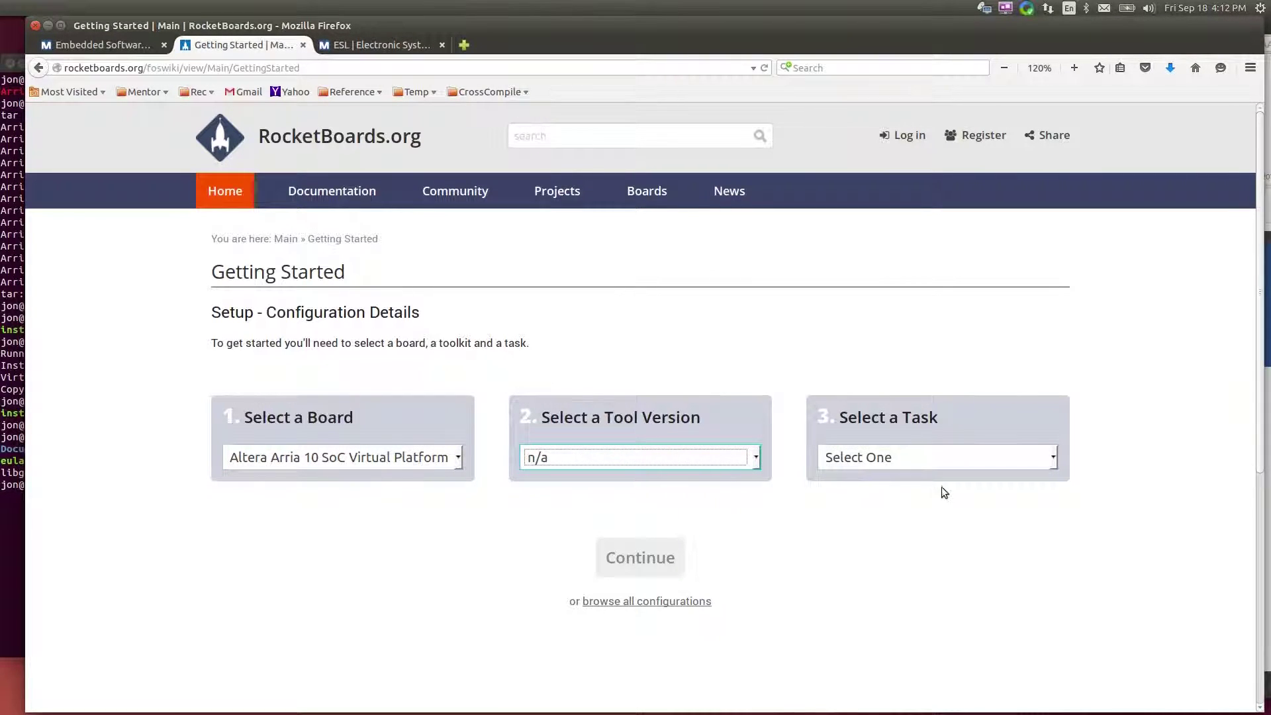
pyautogui.click(950, 454)
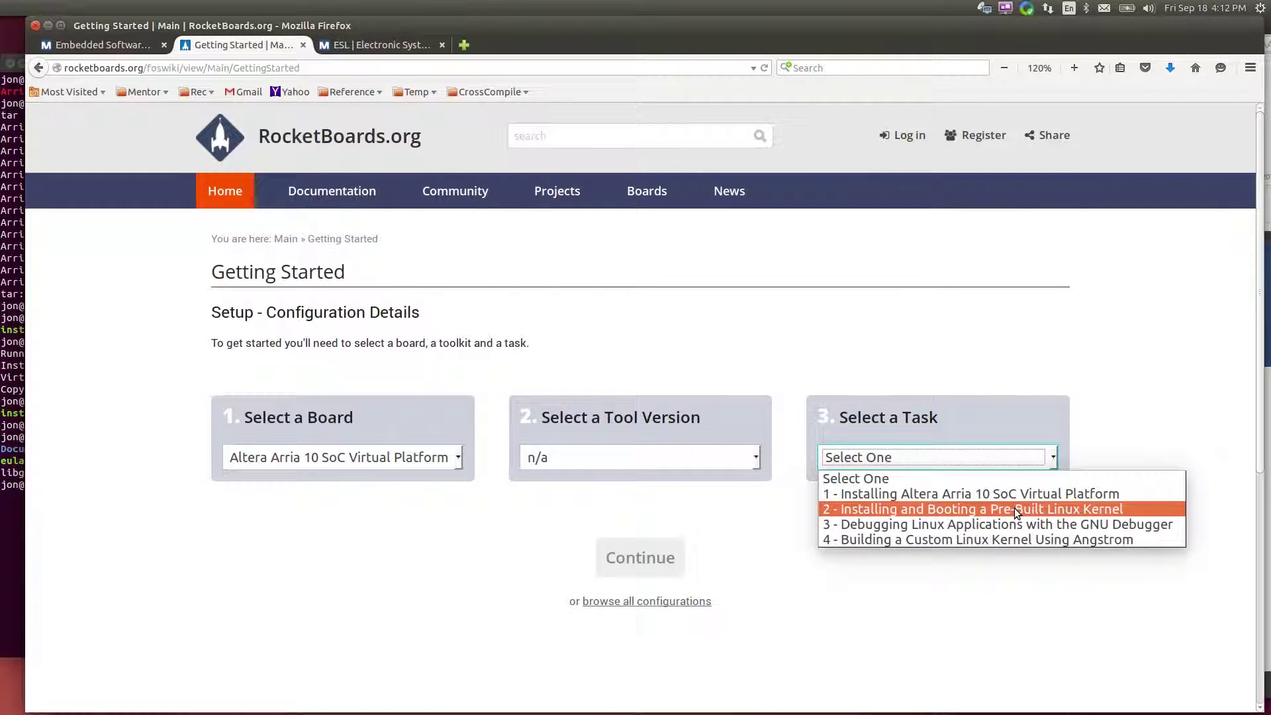
pyautogui.click(1014, 507)
pyautogui.click(611, 555)
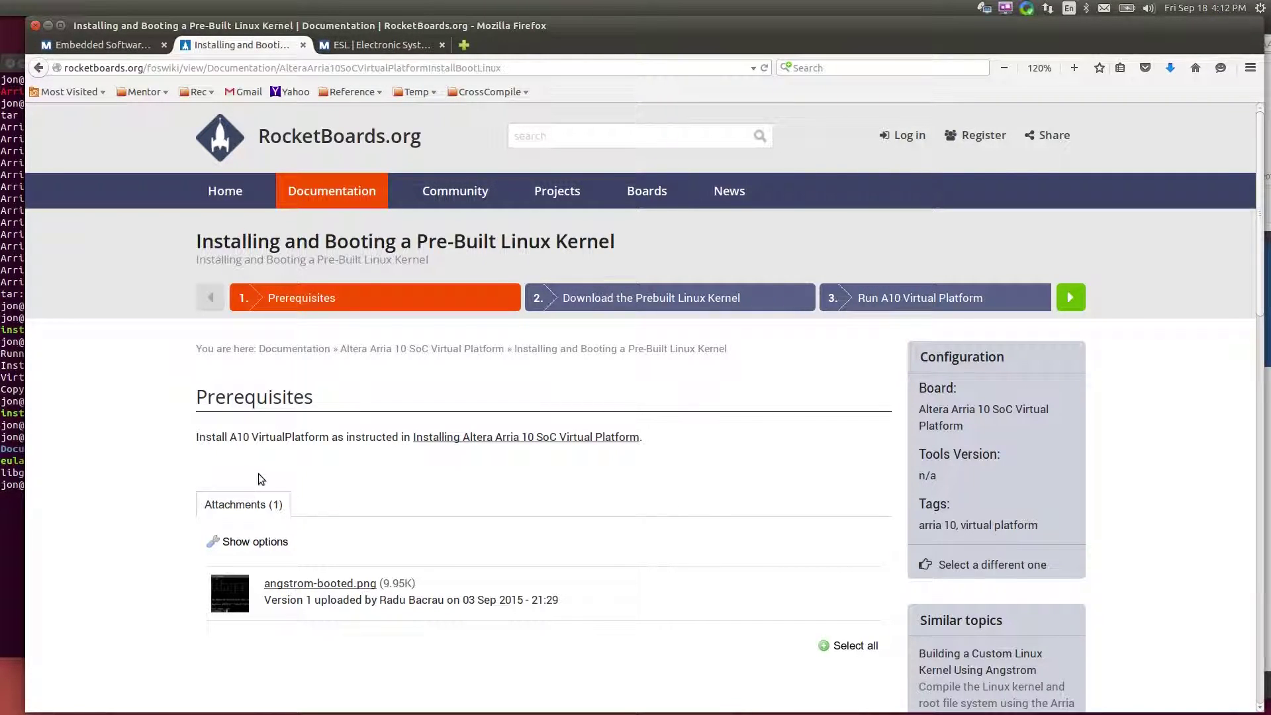
# Advance to step 2, Download the Prebuilt Linux Kernel, and scroll to its wget and tar commands
pyautogui.click(696, 299)
pyautogui.scroll(-1, 439, 480)
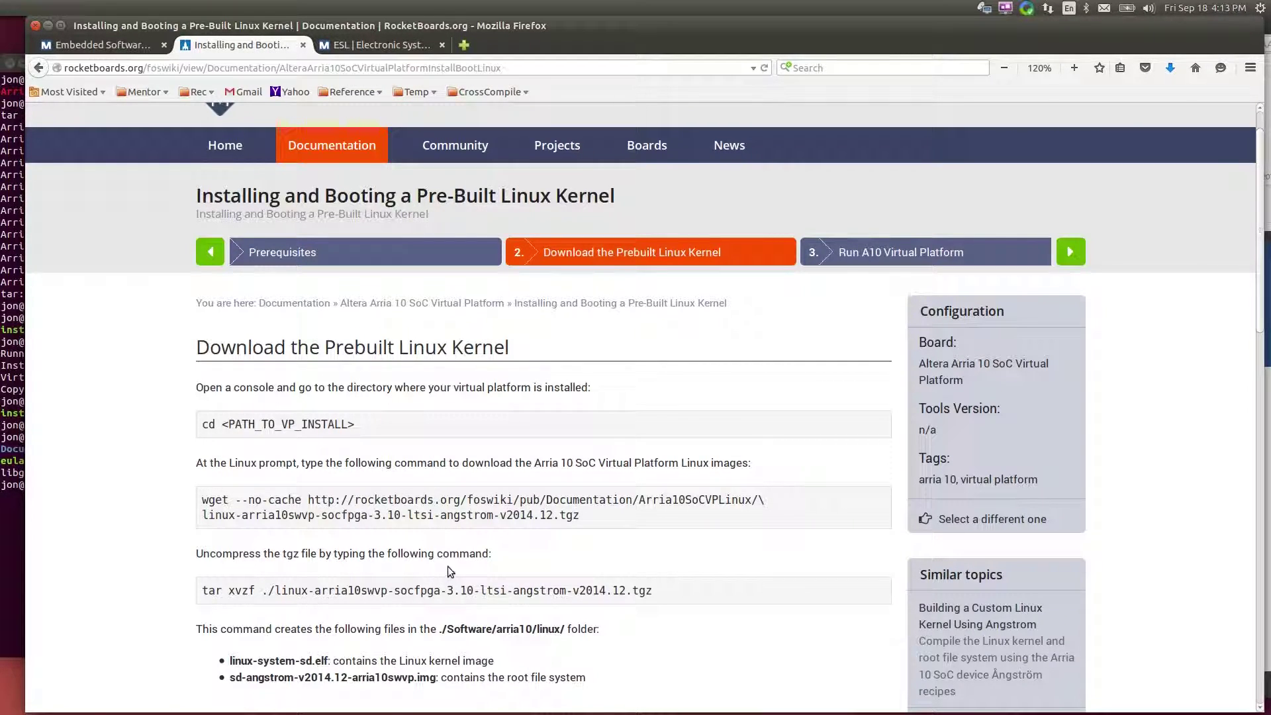
pyautogui.scroll(-1, 443, 566)
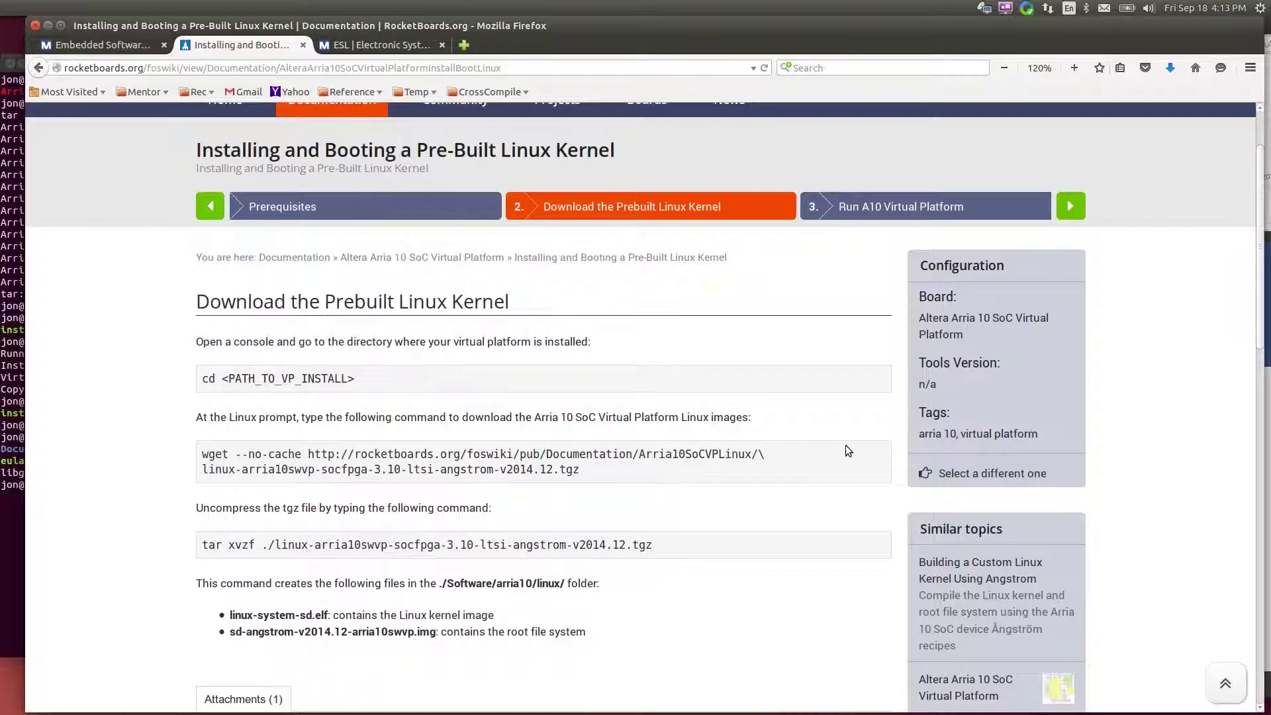
# Extract the prebuilt Linux archive into socvp with tar xvzf ../../linux*tgz
pyautogui.click(14, 561)
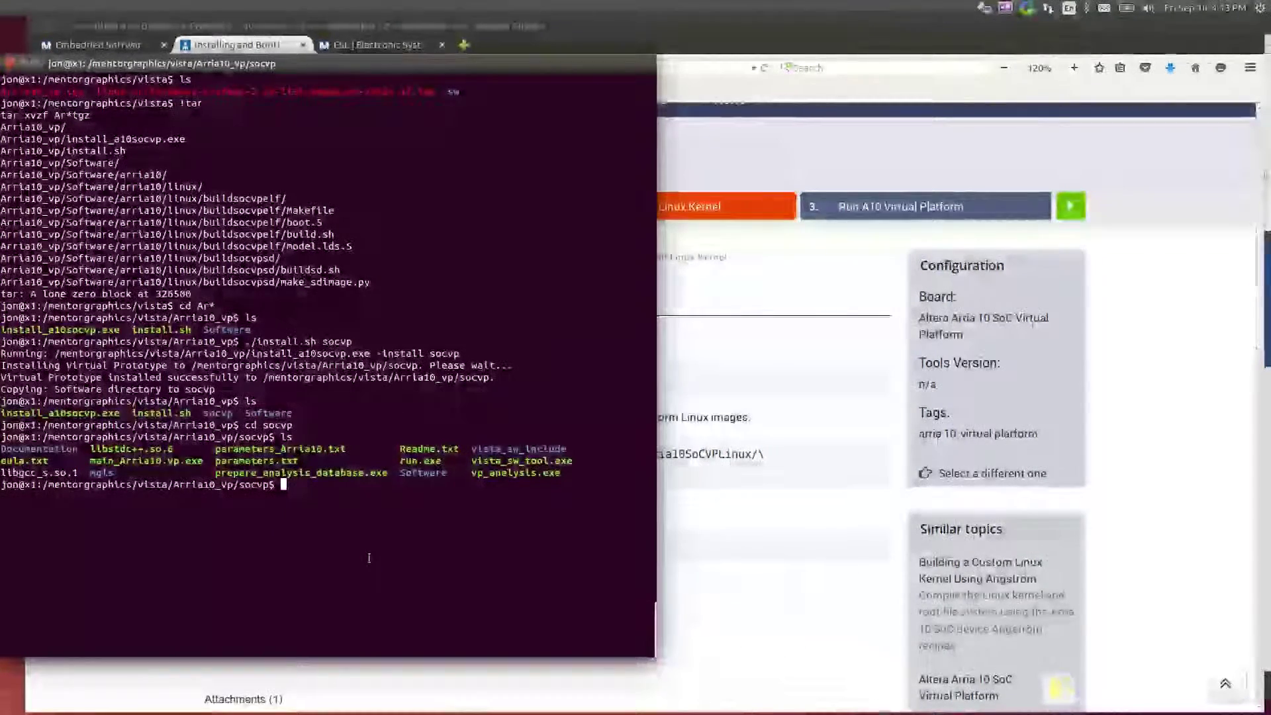
pyautogui.write('ls ../')
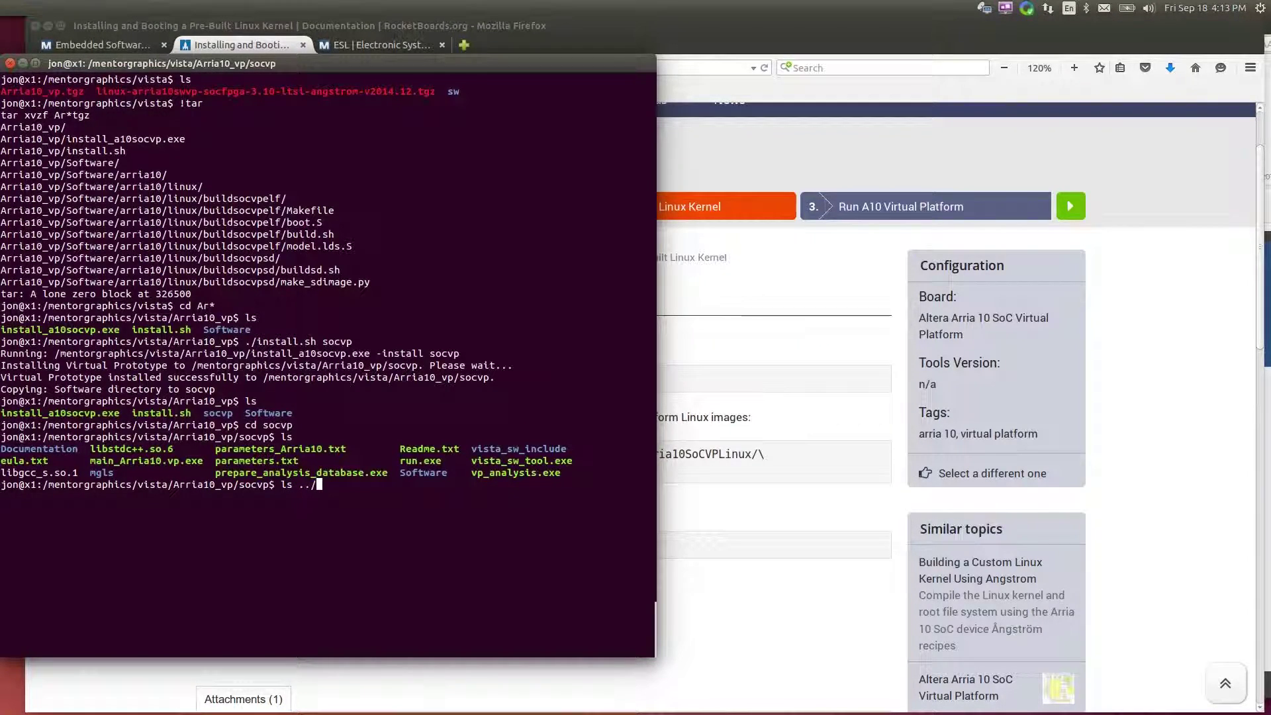
pyautogui.write('..')
pyautogui.press('Return')
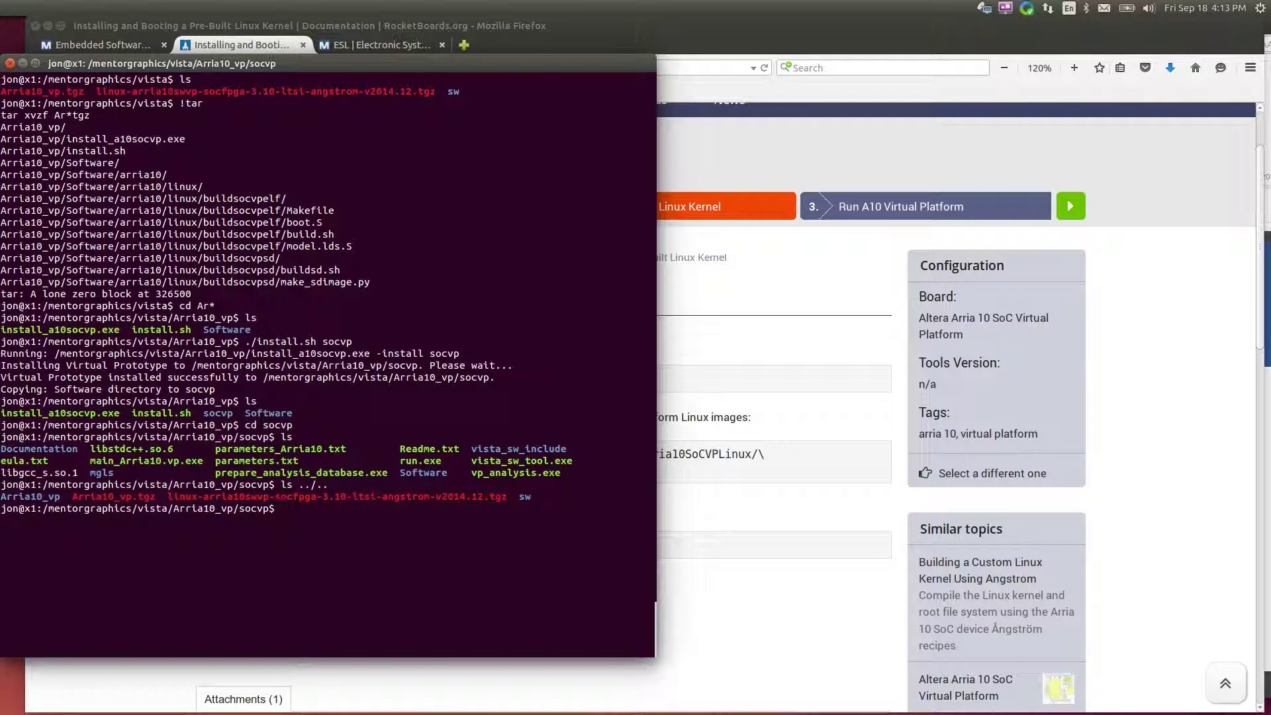
pyautogui.doubleClick(405, 496)
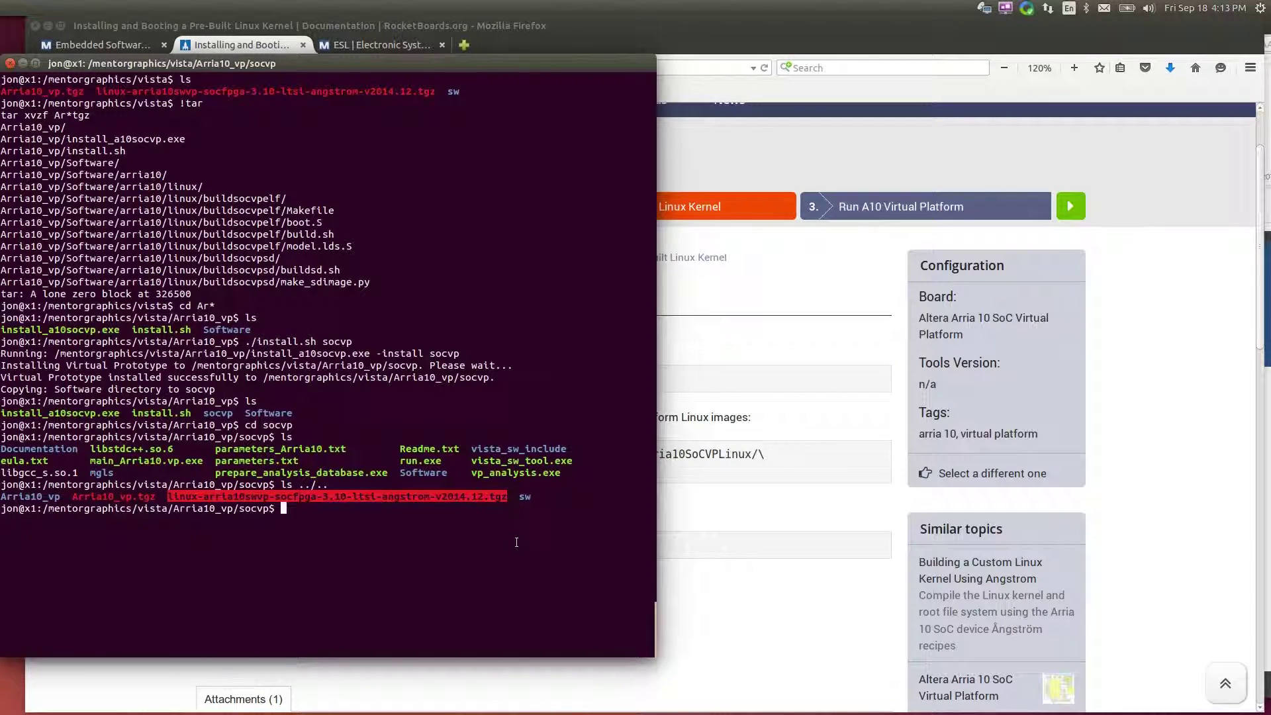
pyautogui.write('tar xvzf ')
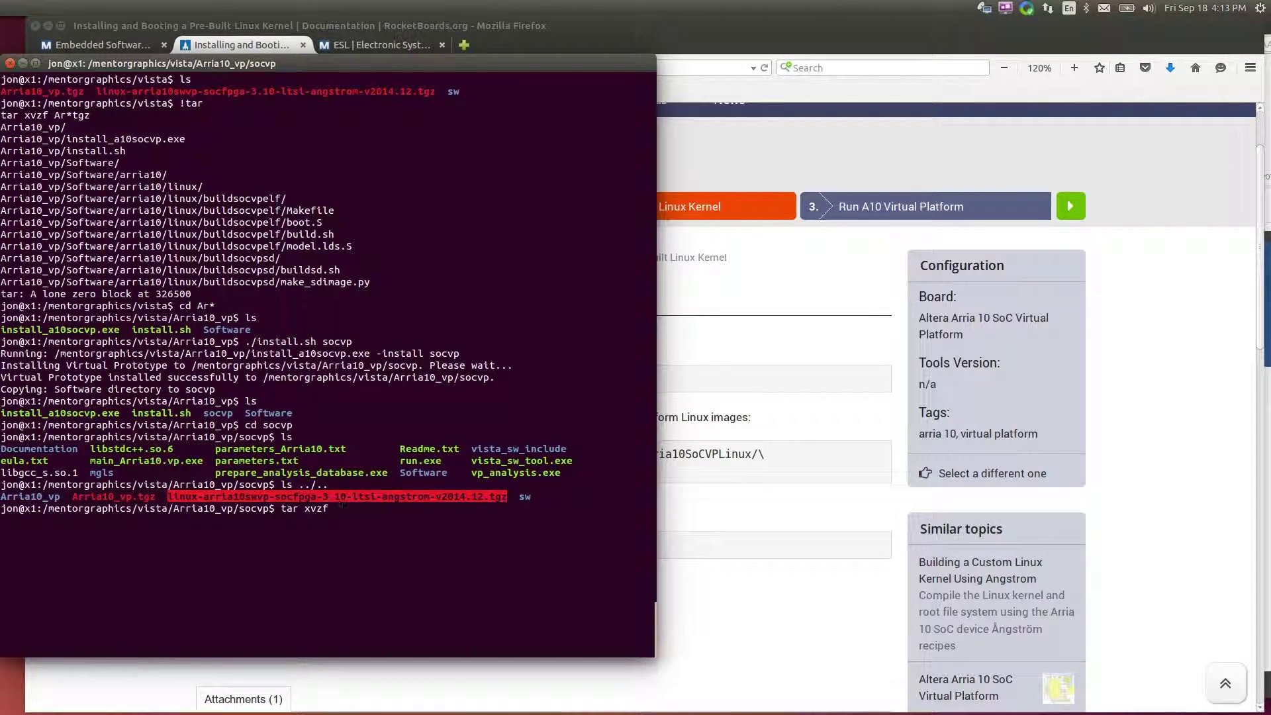
pyautogui.write('../../linux*tgz')
pyautogui.press('Return')
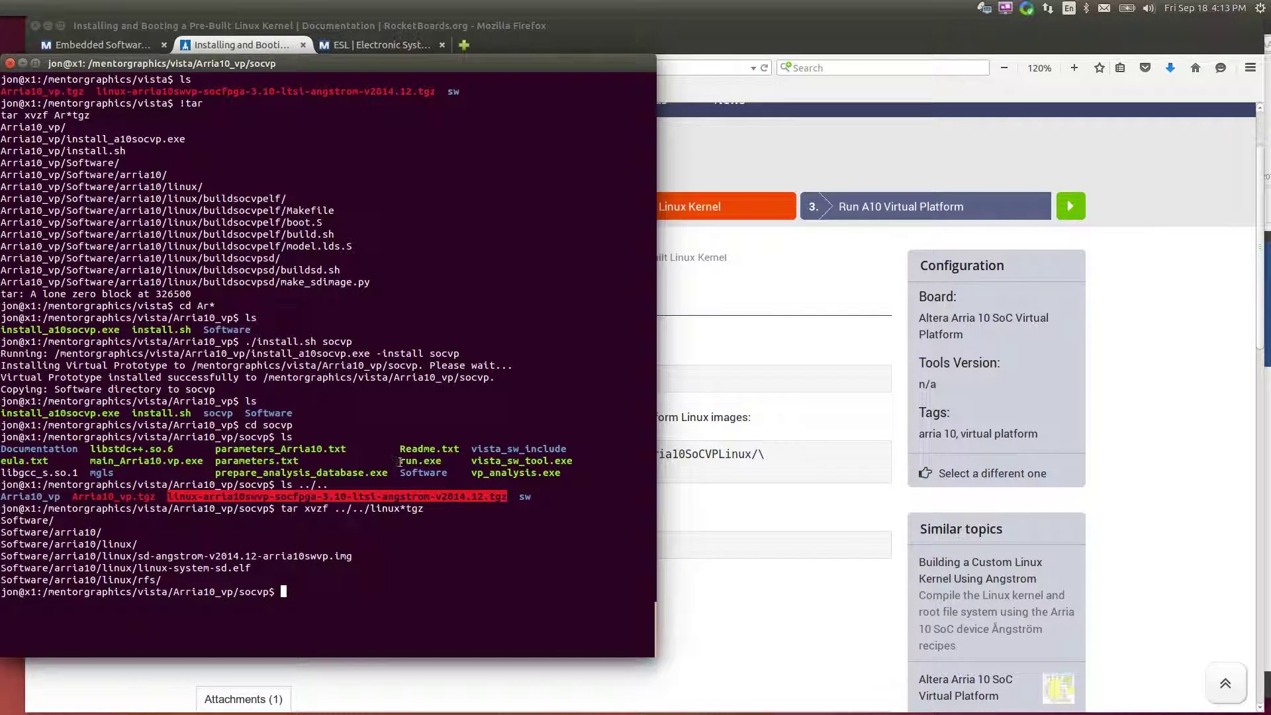
# List socvp and check the extracted root filesystem image and linux-system-sd.elf kernel
pyautogui.moveTo(399, 462); pyautogui.dragTo(442, 461)
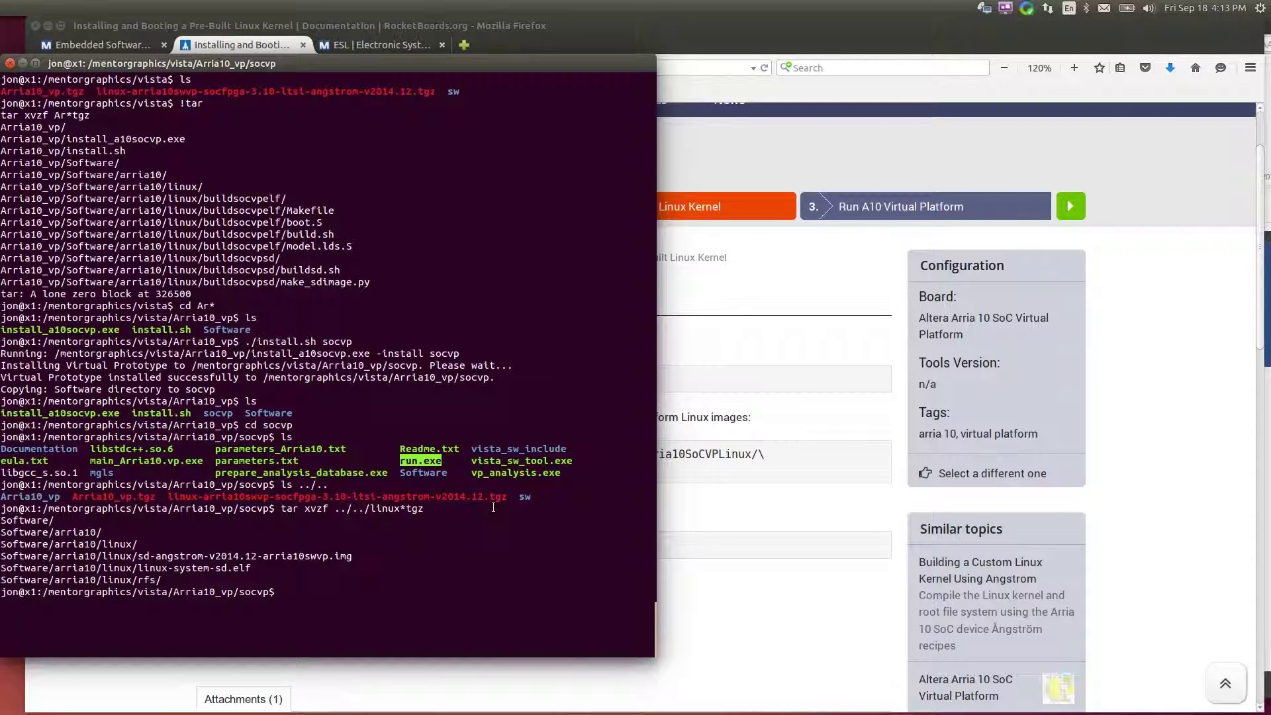
pyautogui.write('ls')
pyautogui.press('Return')
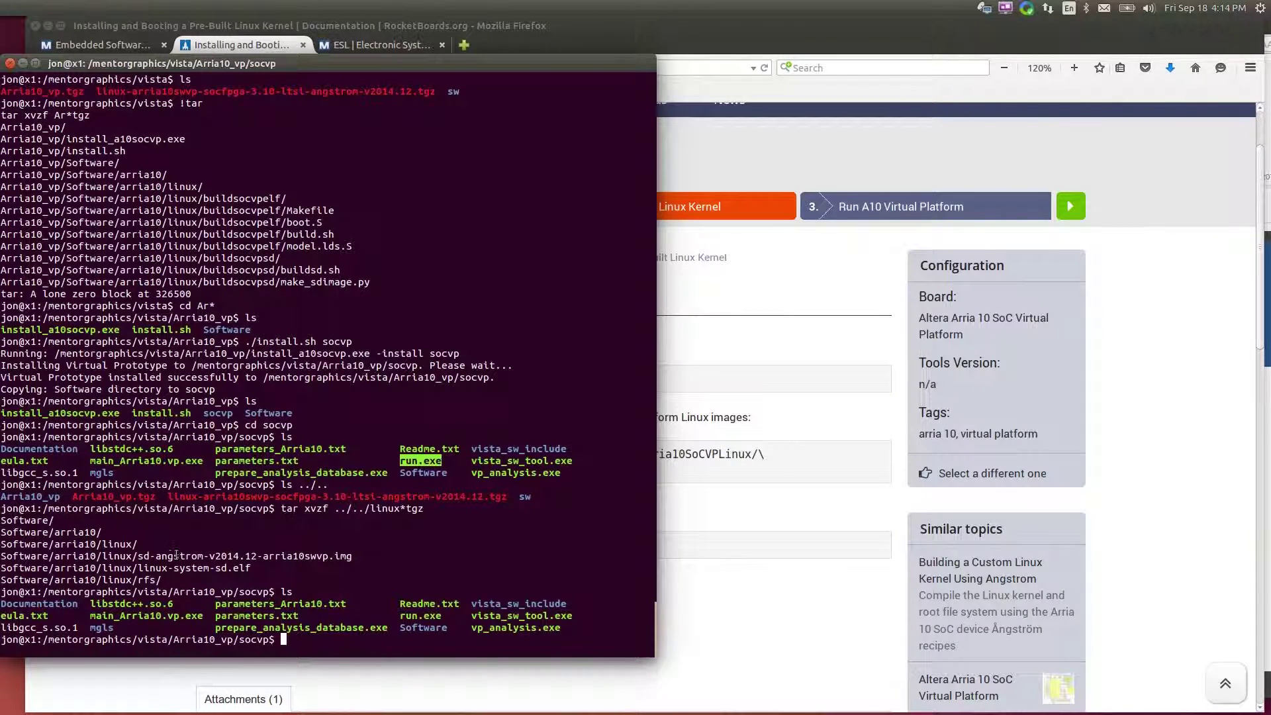
pyautogui.tripleClick(219, 556)
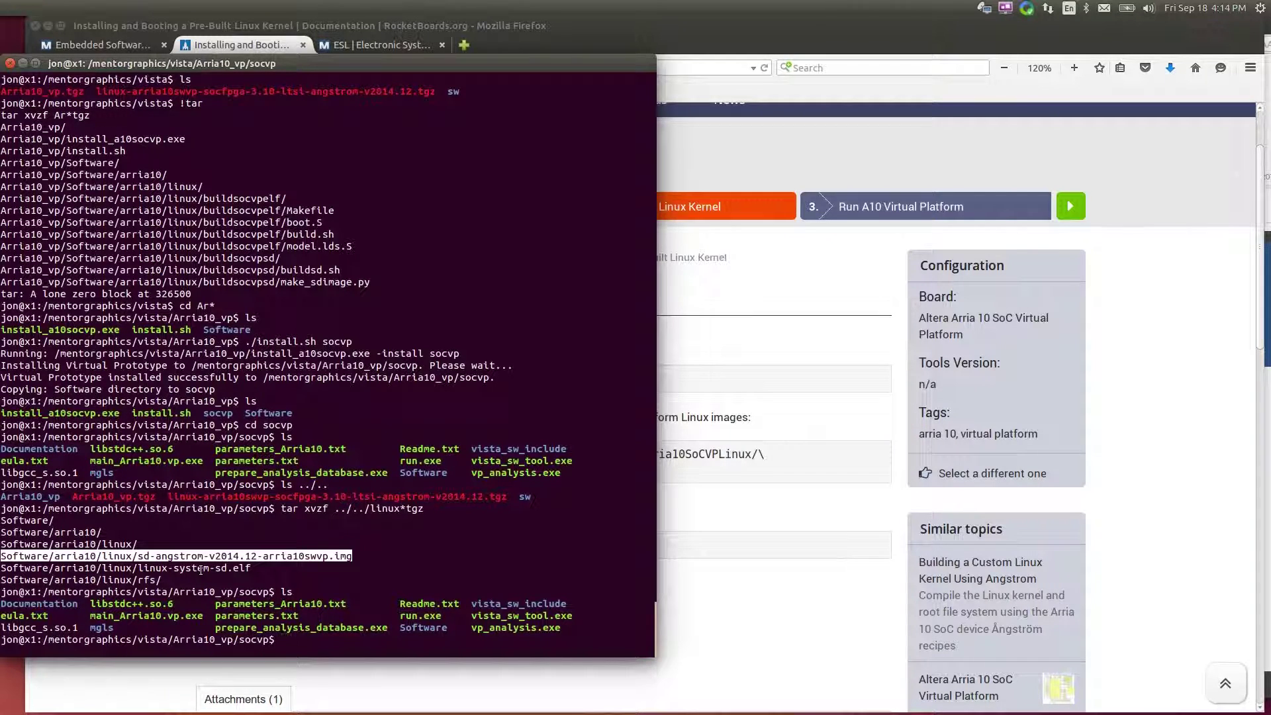
pyautogui.tripleClick(200, 568)
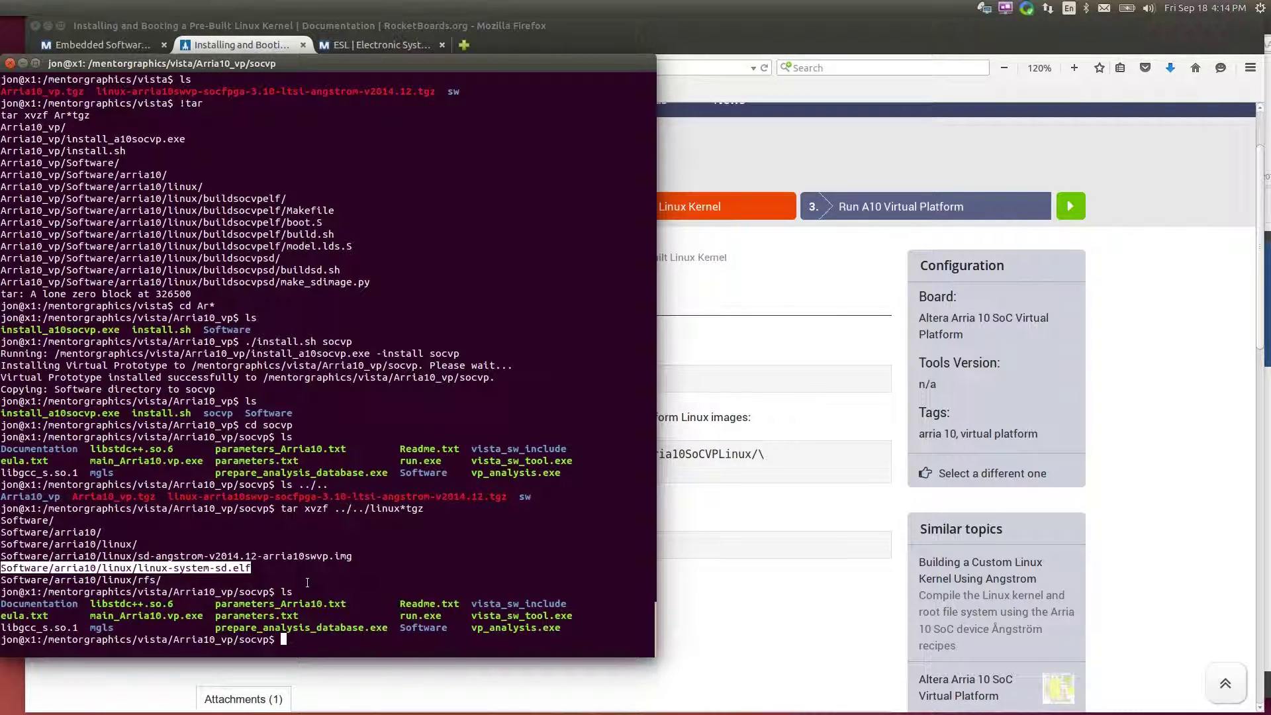
# Launch the Arria 10 virtual platform with run.exe from the socvp folder
pyautogui.write('ls')
pyautogui.press('Return')
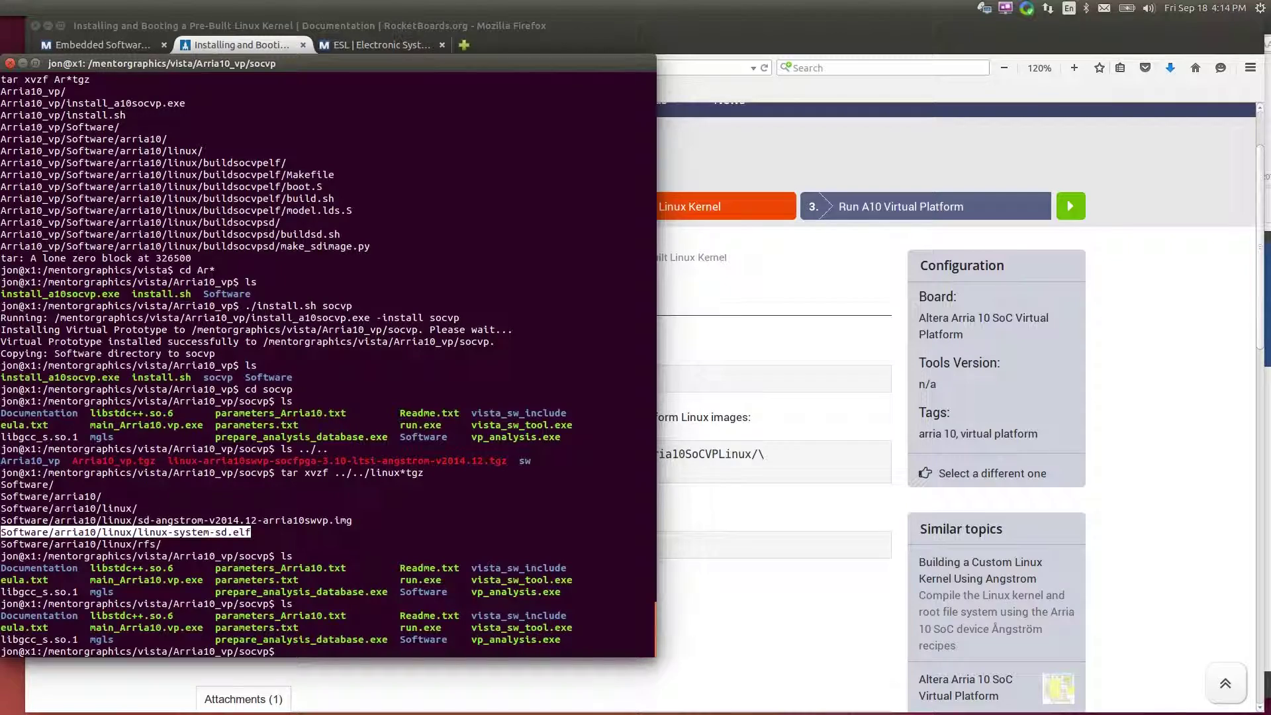
pyautogui.write('run.exe')
pyautogui.press('Return')
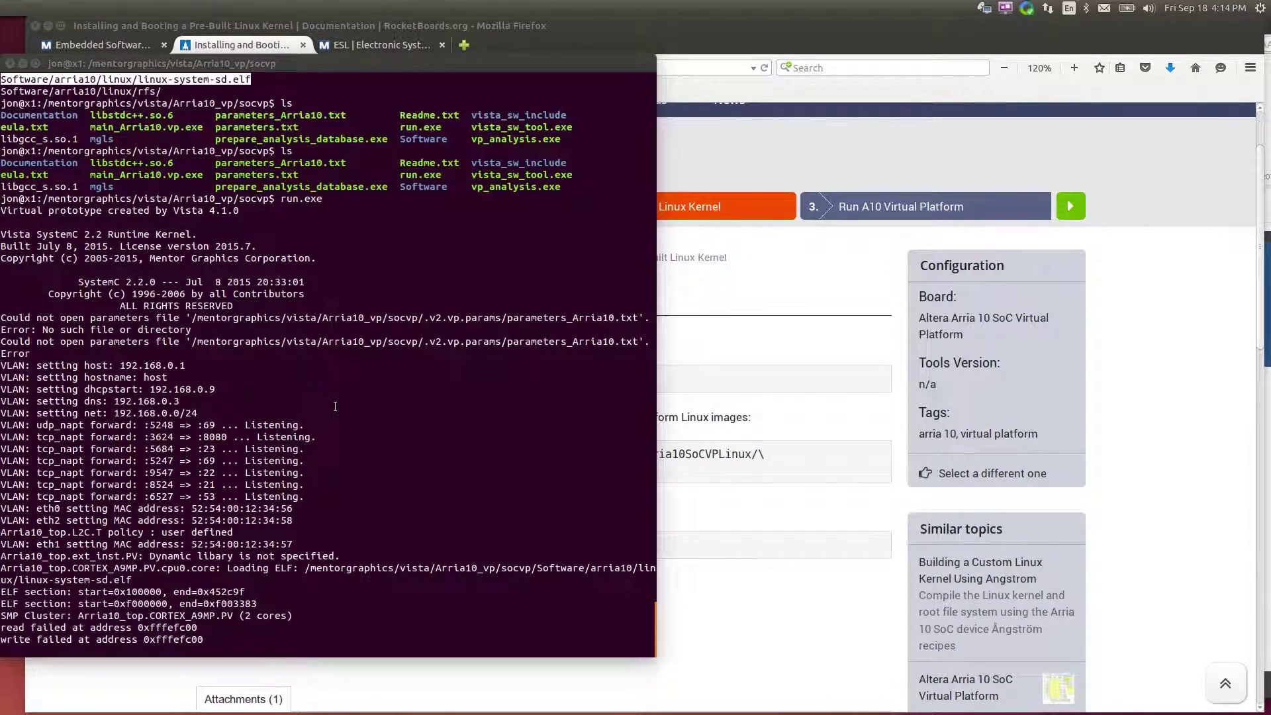
# Arrange the Console0 and Console1 windows, moving Console1 lower left to watch the boot
pyautogui.moveTo(1079, 341); pyautogui.dragTo(1096, 296)
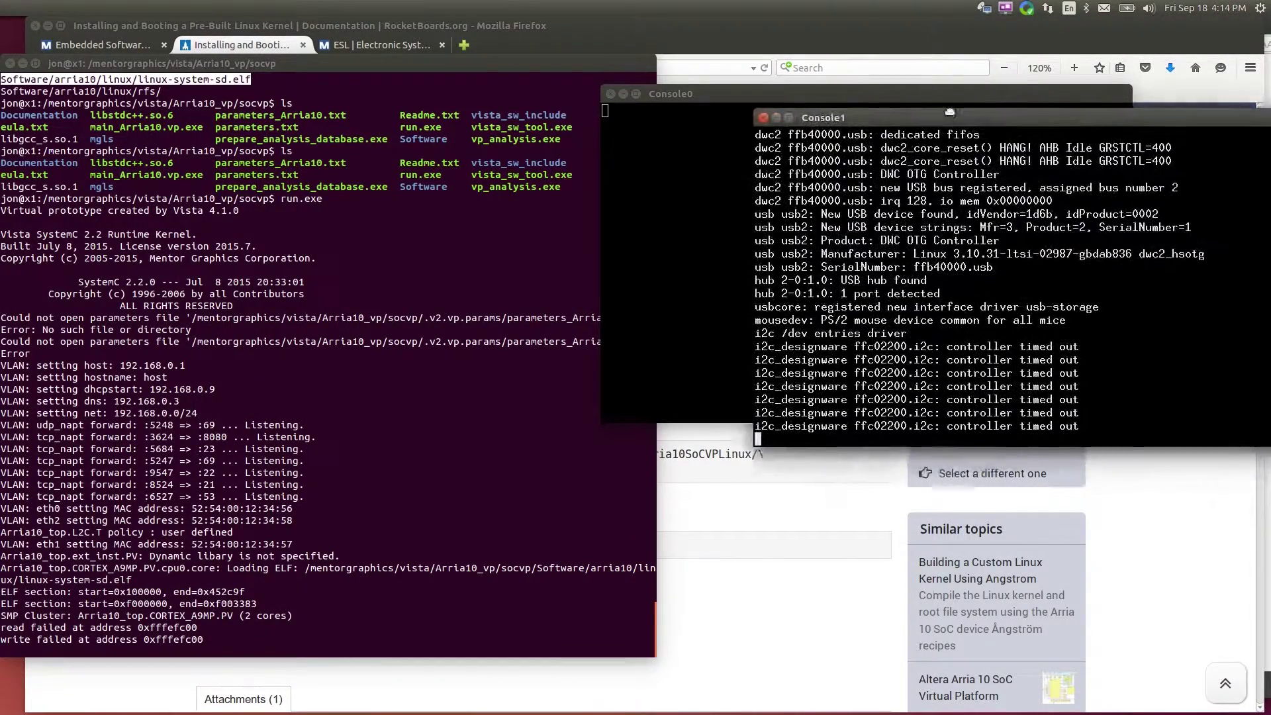
pyautogui.click(617, 139)
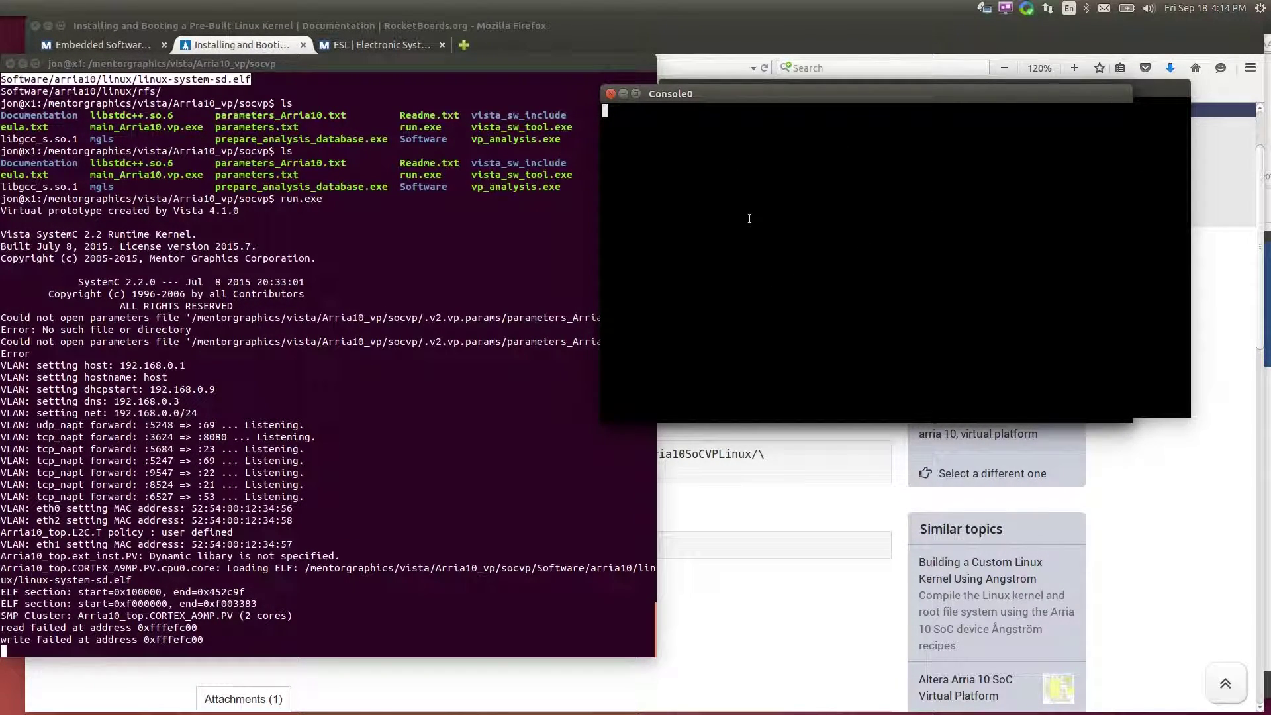
pyautogui.click(1143, 94)
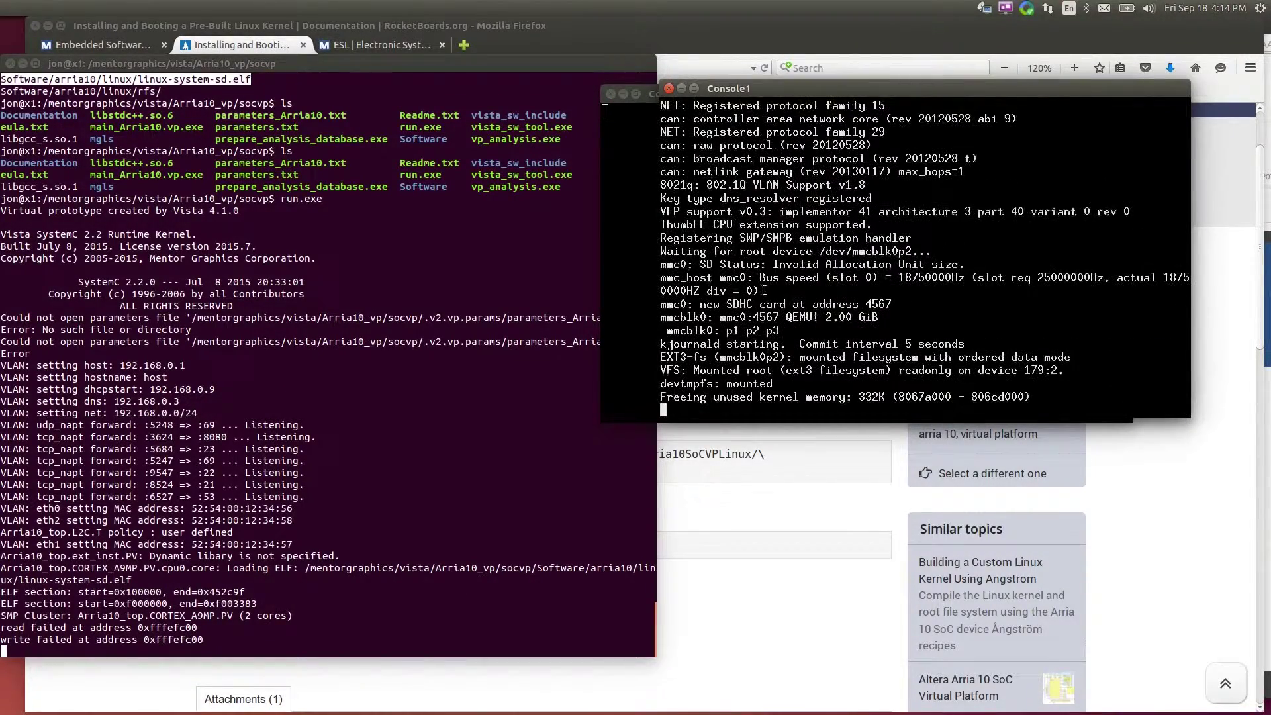
pyautogui.click(625, 263)
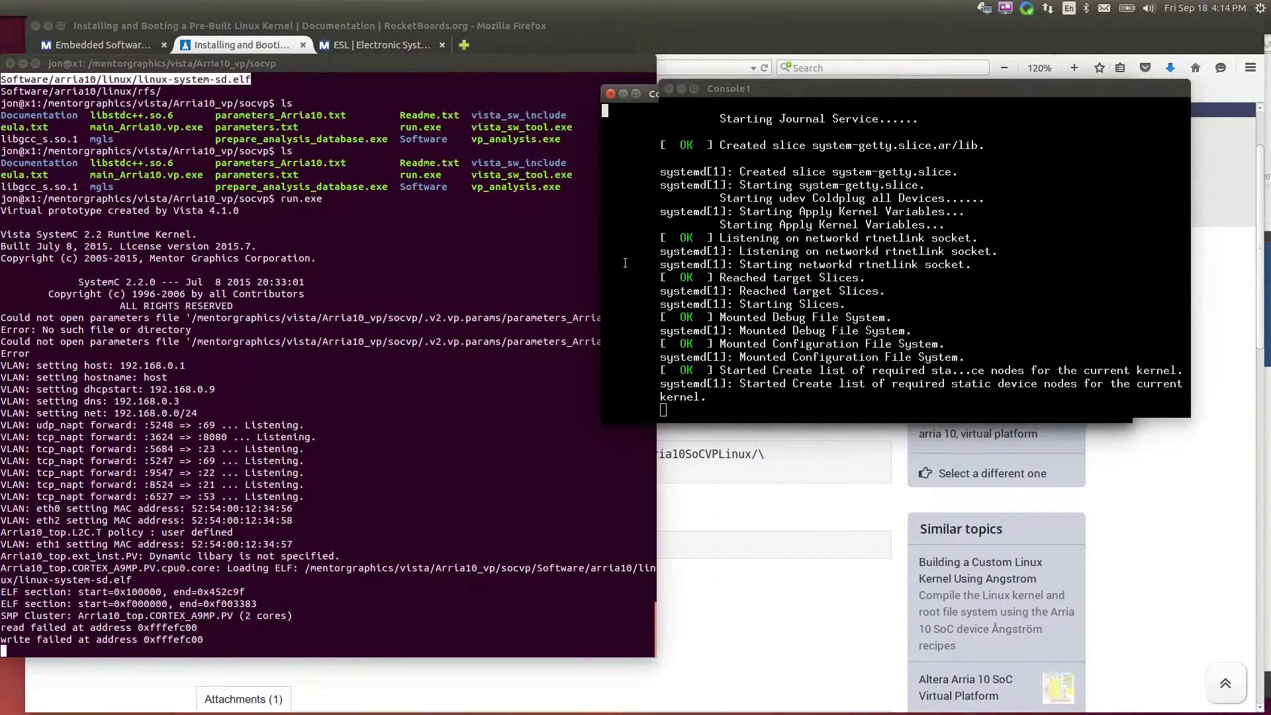
pyautogui.click(656, 276)
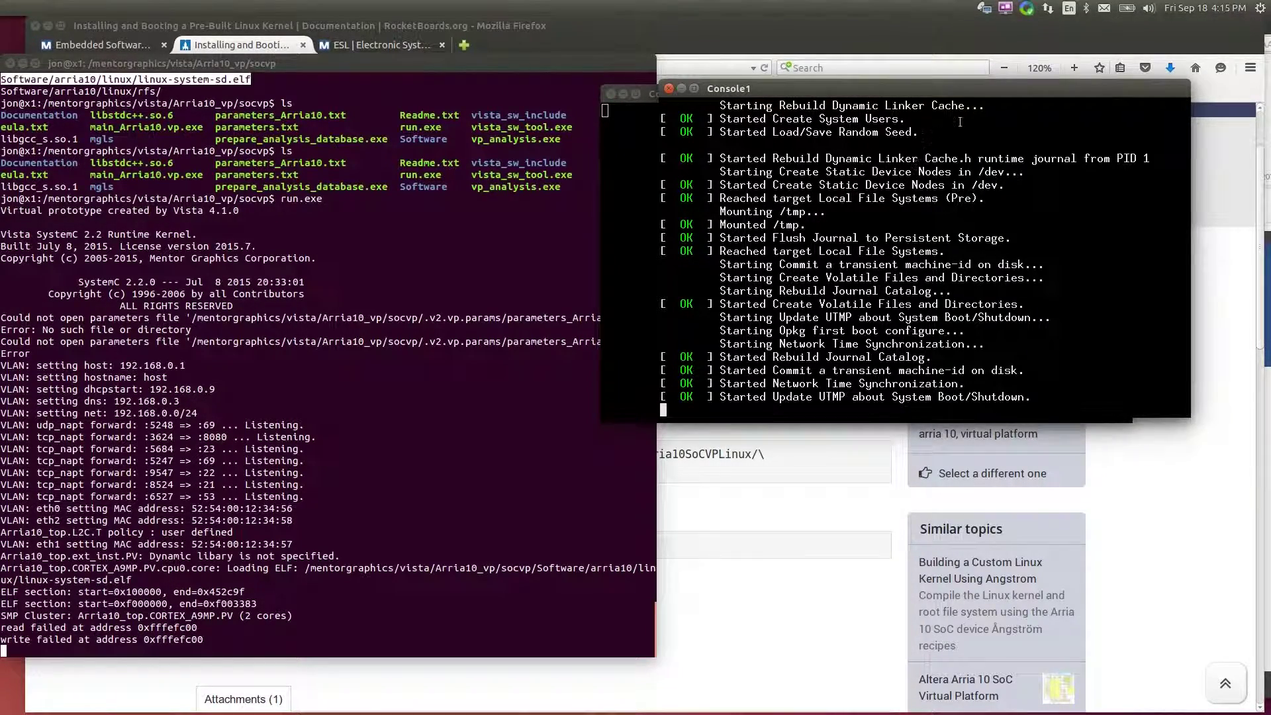
pyautogui.moveTo(979, 91); pyautogui.dragTo(321, 377)
# Go to step 3, Run A10 Virtual Platform, and read its ./run.exe and root login instructions
pyautogui.click(795, 567)
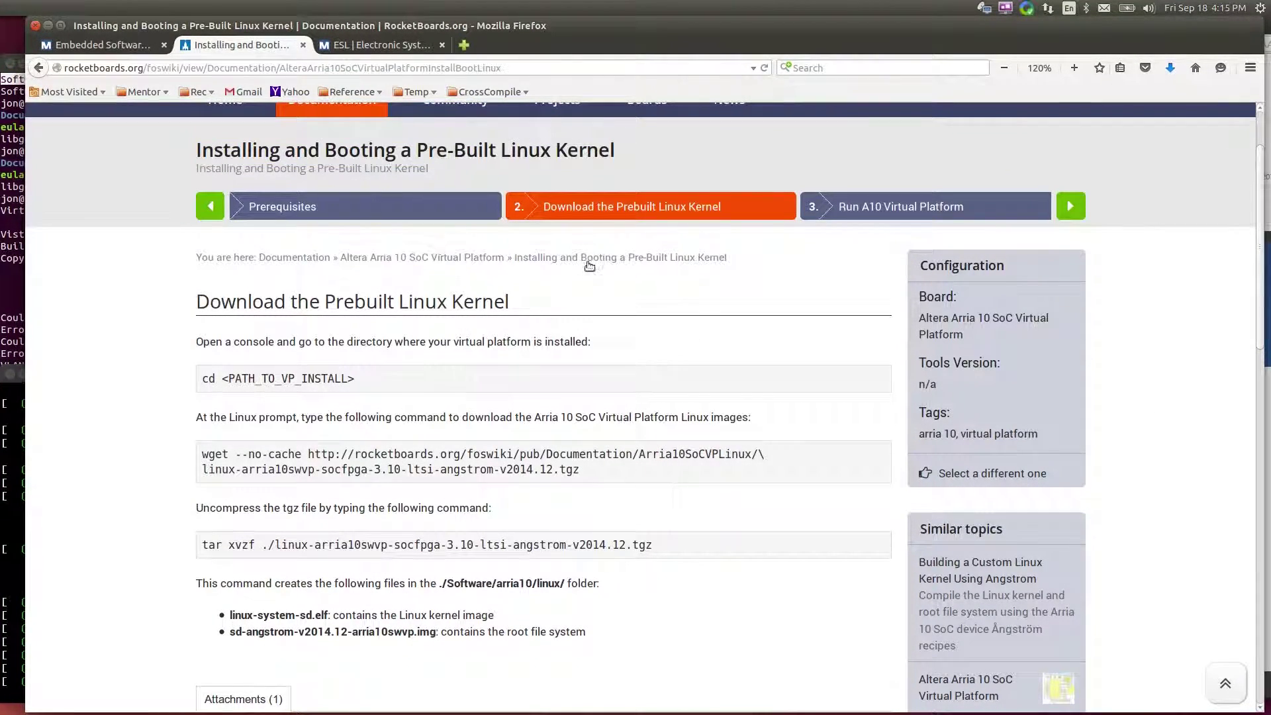
pyautogui.click(925, 210)
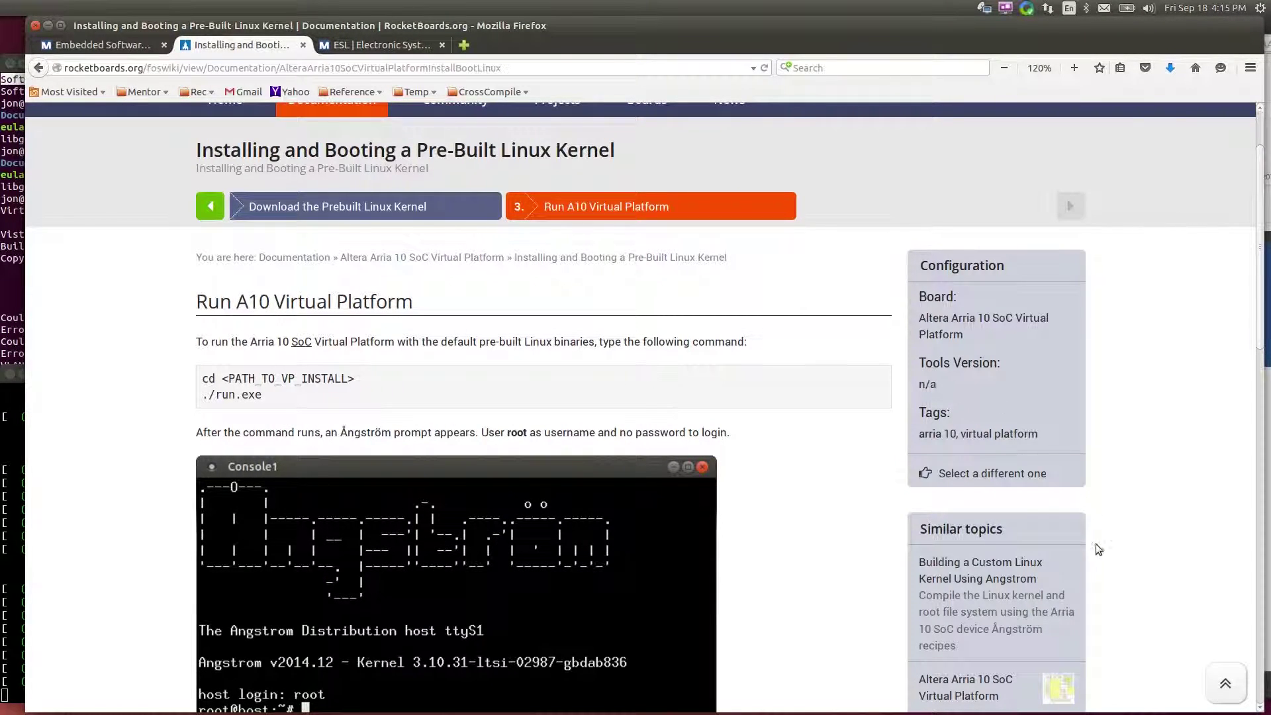
pyautogui.scroll(-4, 1182, 568)
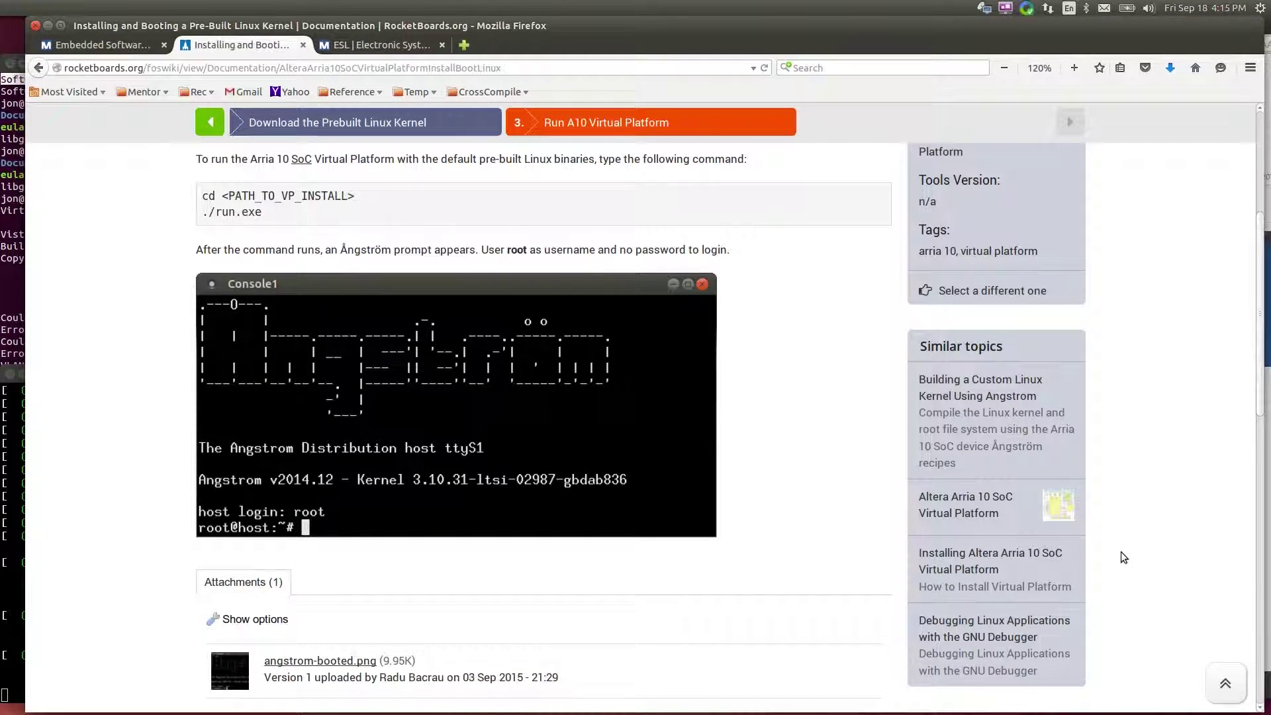
pyautogui.scroll(-3, 1106, 514)
pyautogui.scroll(-3, 1108, 538)
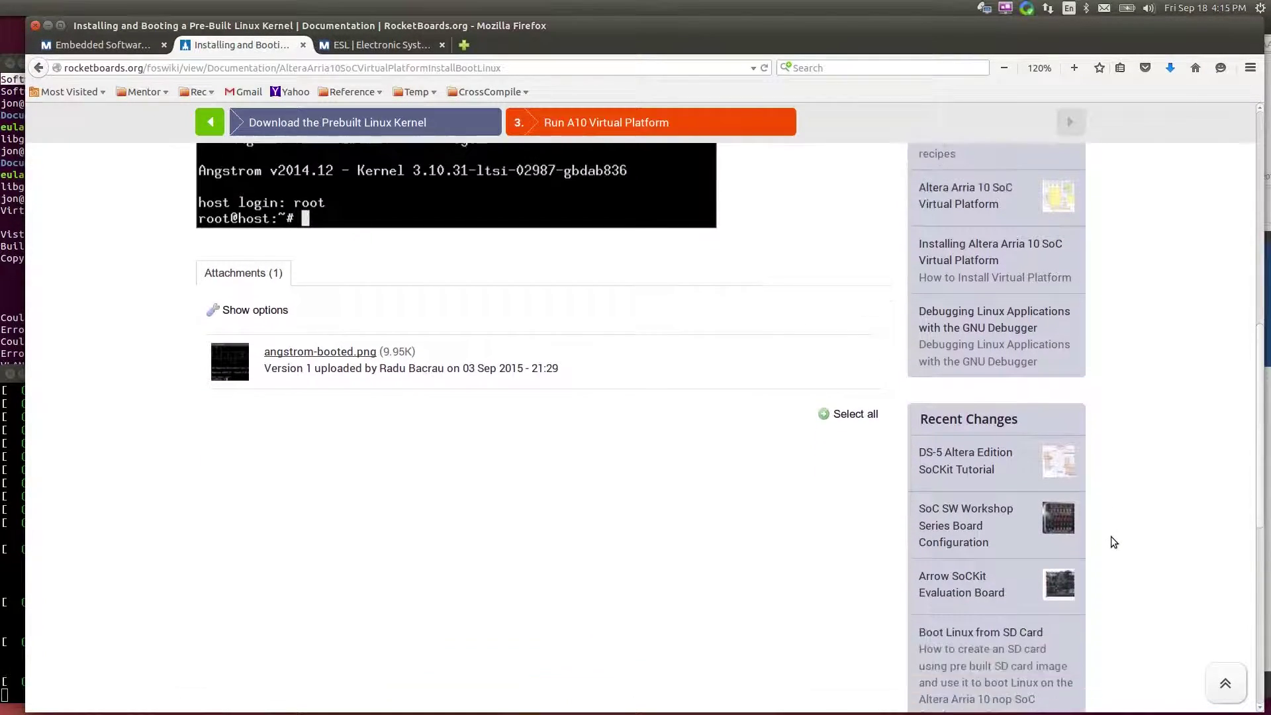
pyautogui.scroll(3, 1111, 536)
pyautogui.scroll(1, 1111, 539)
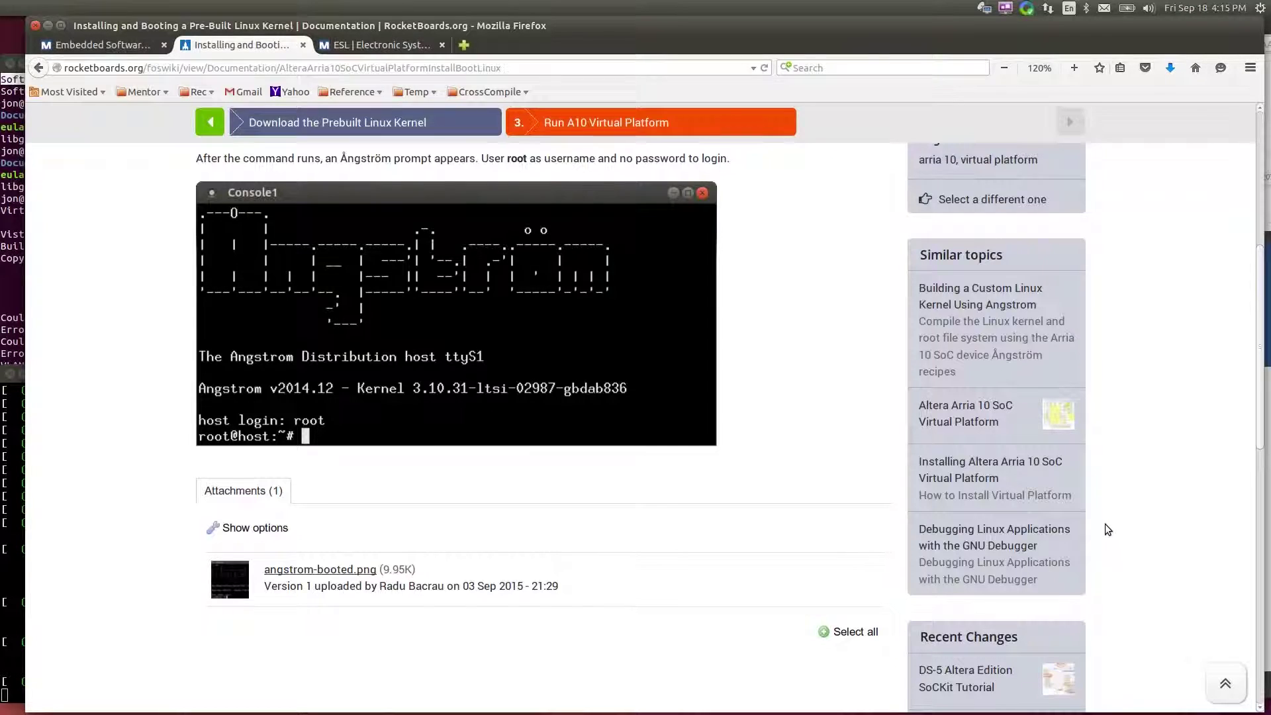
# Open the Debugging Linux Applications with the GNU Debugger guide and move Console1 up right
pyautogui.click(1019, 554)
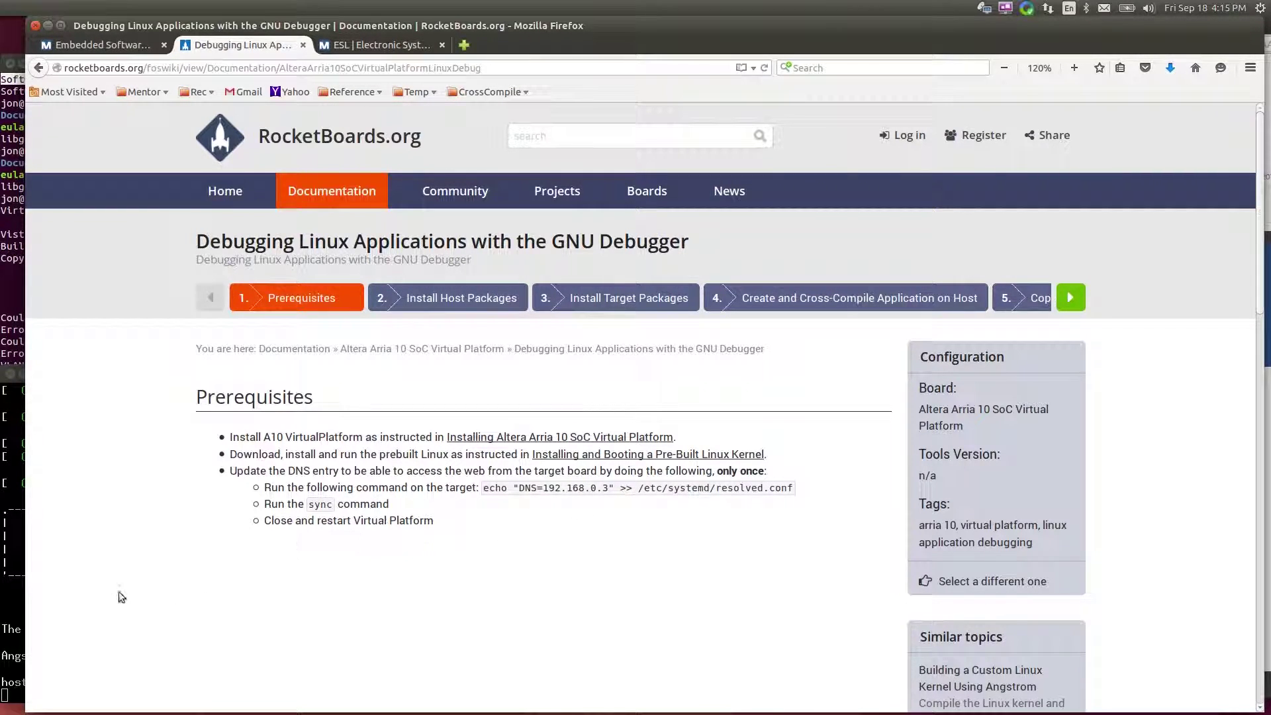
pyautogui.click(14, 610)
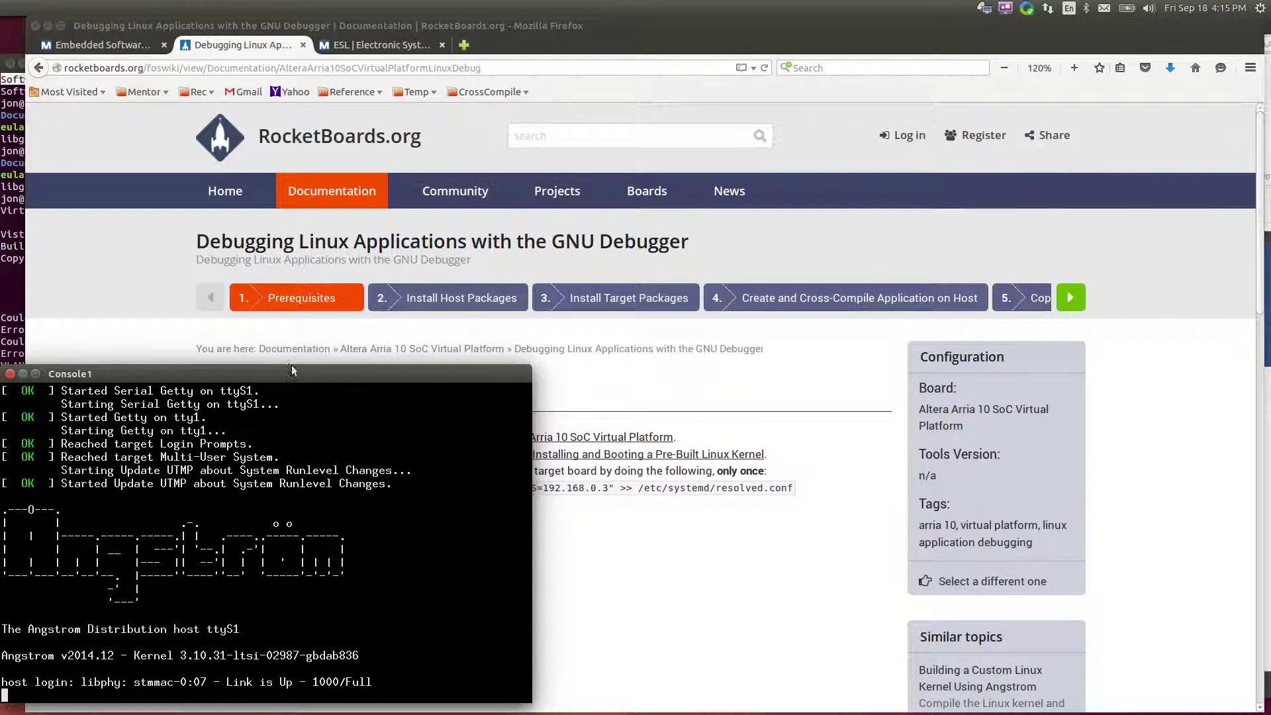
pyautogui.moveTo(296, 378); pyautogui.dragTo(974, 209)
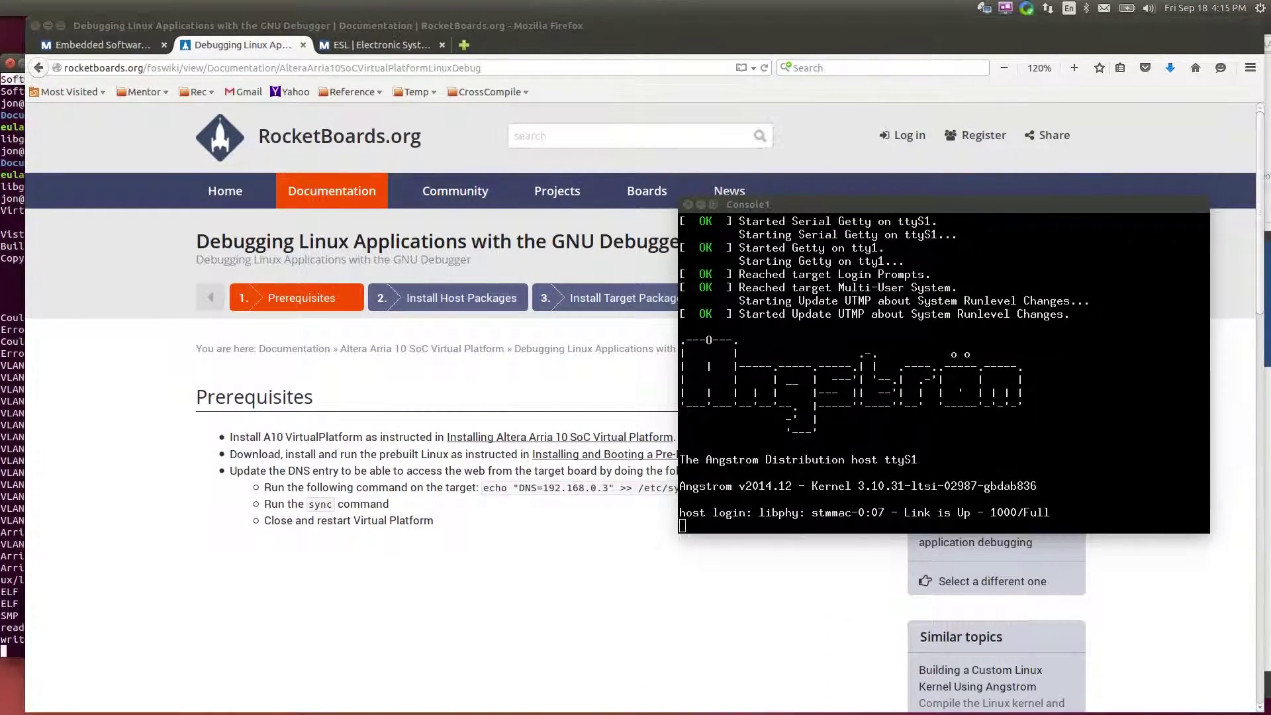
# Highlight DNS address 192.168.0.3 in the terminal, reposition Console1, and return to the guide
pyautogui.click(16, 461)
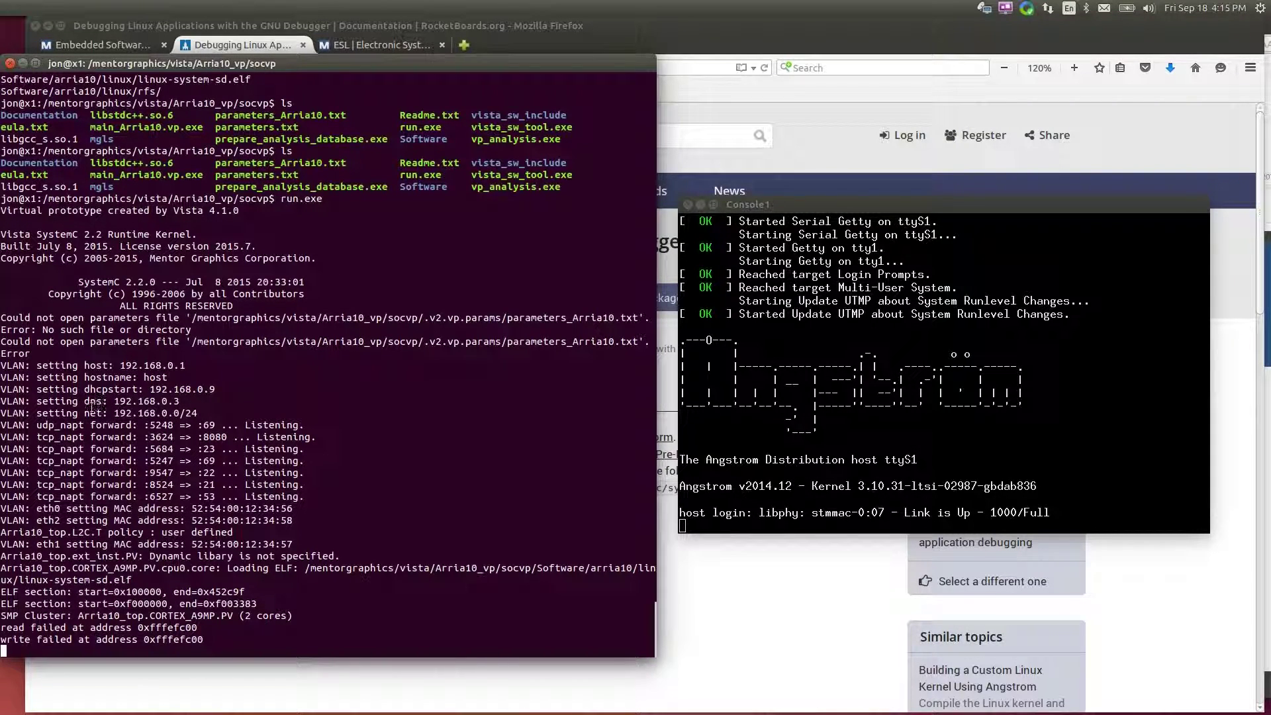
pyautogui.moveTo(78, 401); pyautogui.dragTo(227, 403)
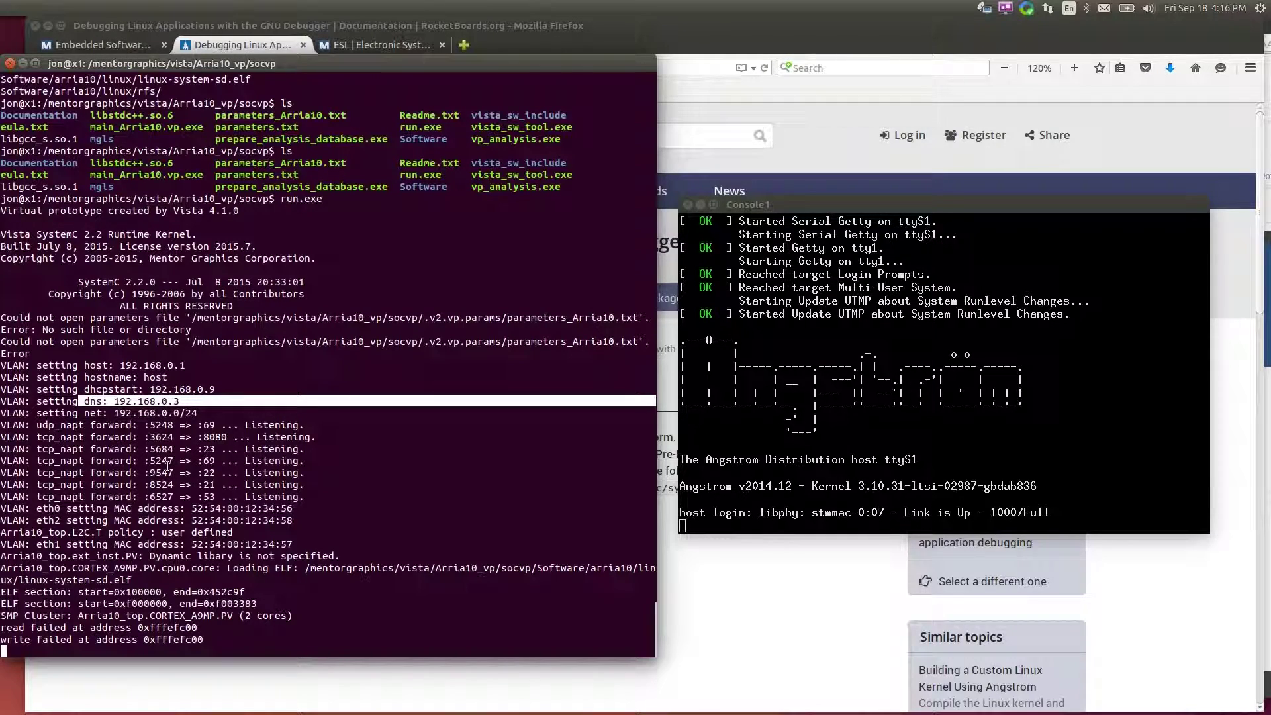
pyautogui.click(948, 520)
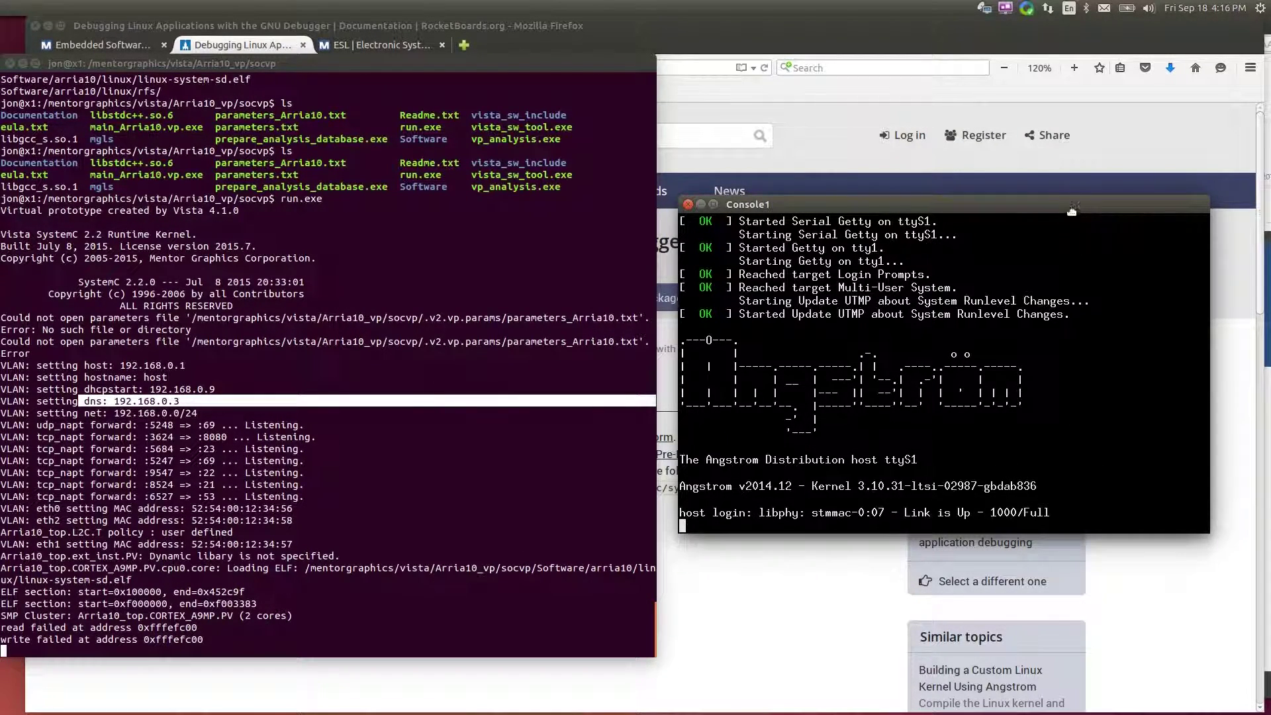
pyautogui.moveTo(1071, 210); pyautogui.dragTo(1060, 316)
pyautogui.click(1038, 245)
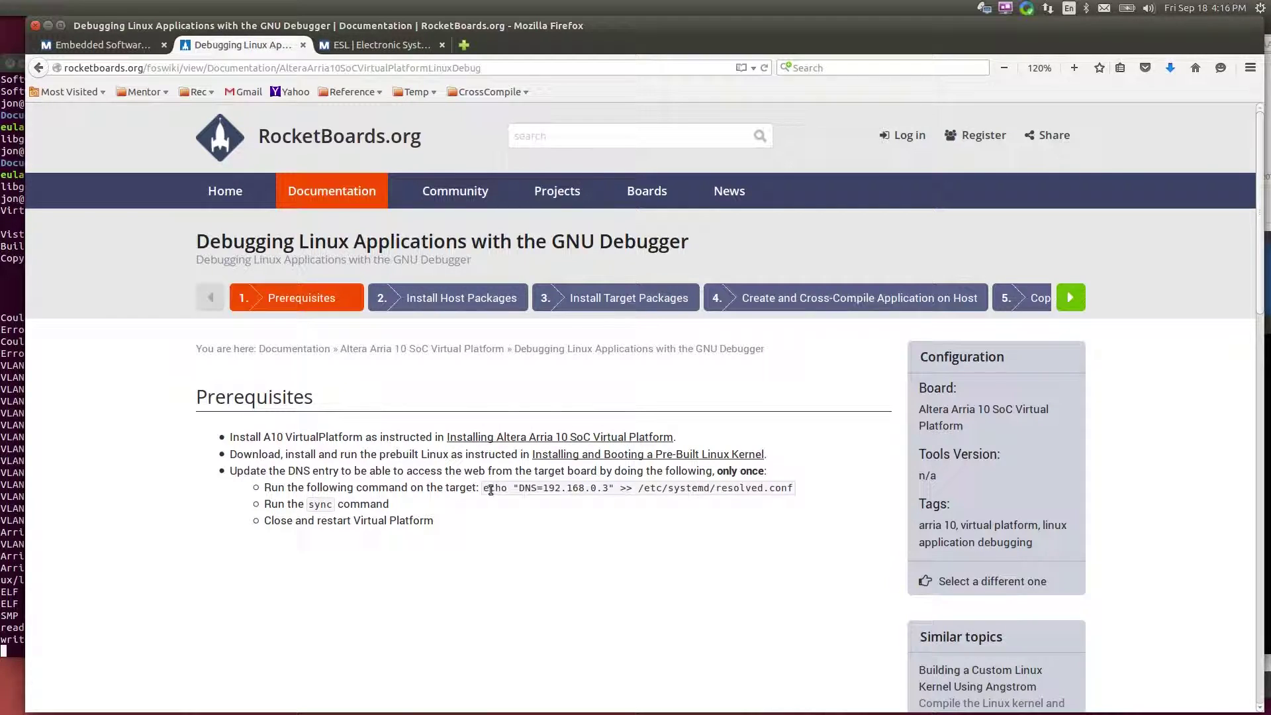
# Copy the echo DNS command from the RocketBoards page
pyautogui.moveTo(482, 487); pyautogui.dragTo(796, 491)
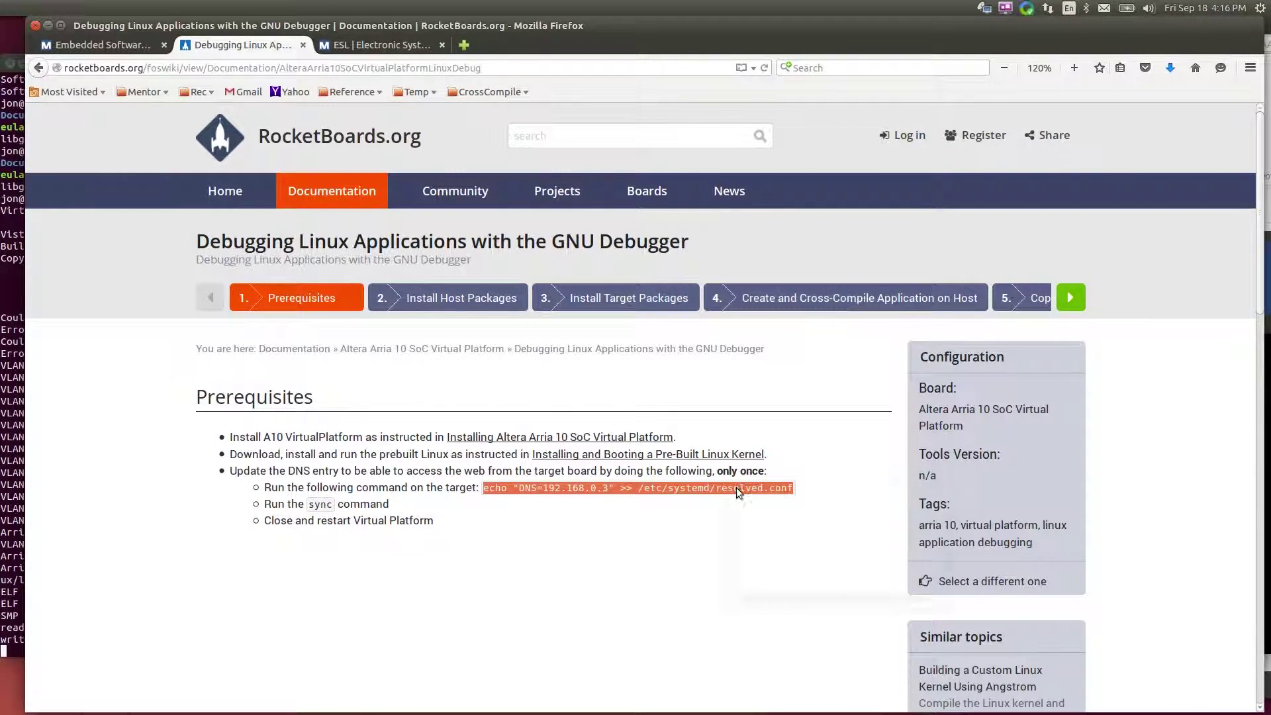
pyautogui.rightClick(736, 489)
pyautogui.click(781, 502)
pyautogui.click(1263, 551)
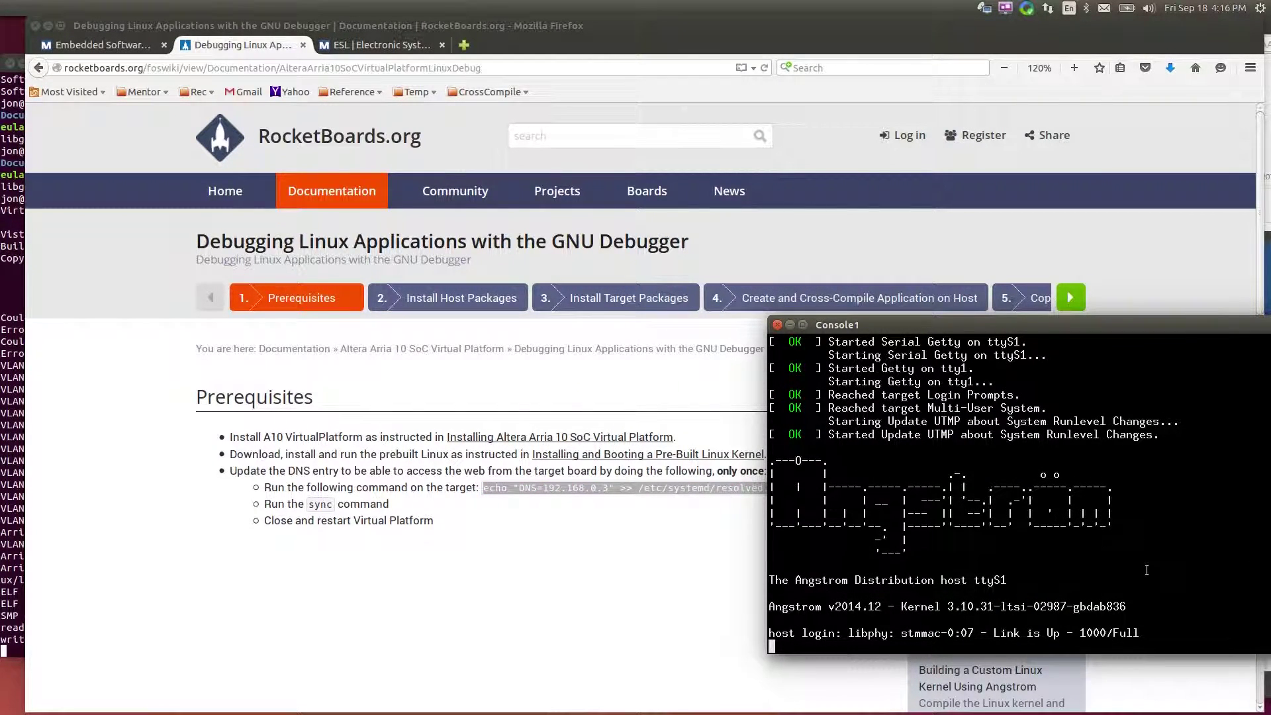
# Log in to the target as root and check it with ls, pwd and uname -a
pyautogui.write('root')
pyautogui.press('Return')
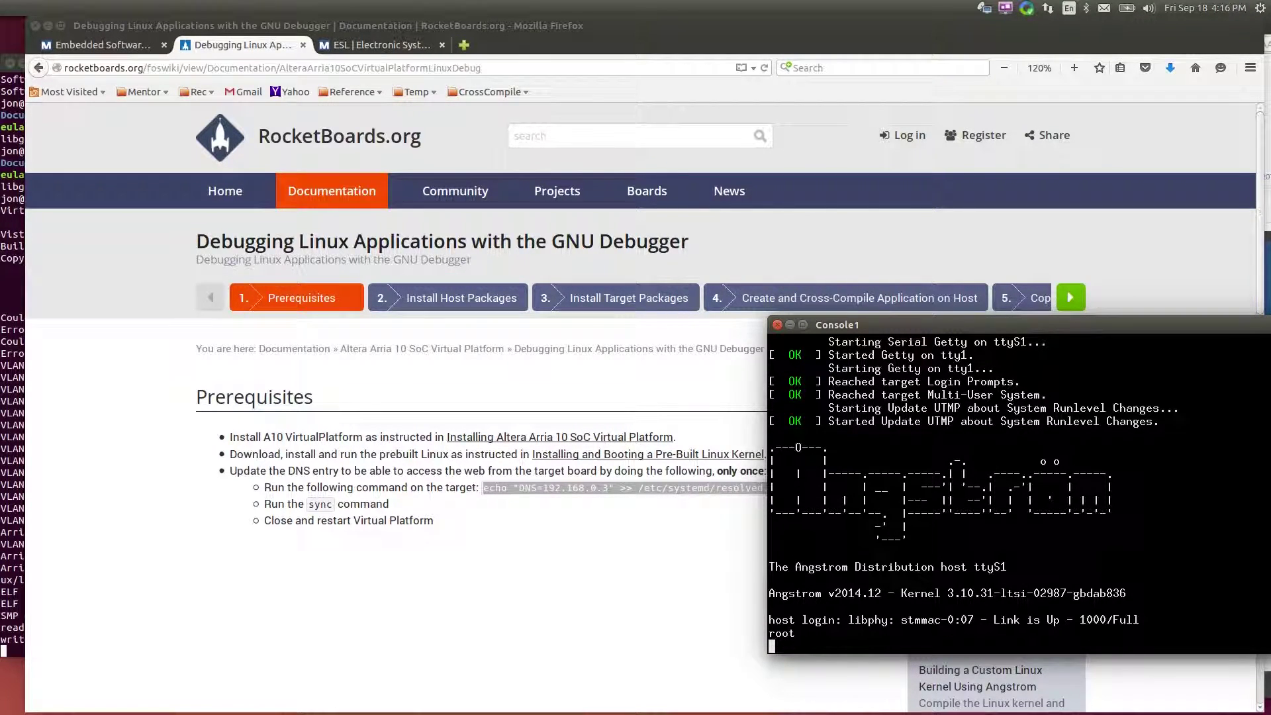
pyautogui.write('ls')
pyautogui.press('Return')
pyautogui.write('pwd')
pyautogui.press('Return')
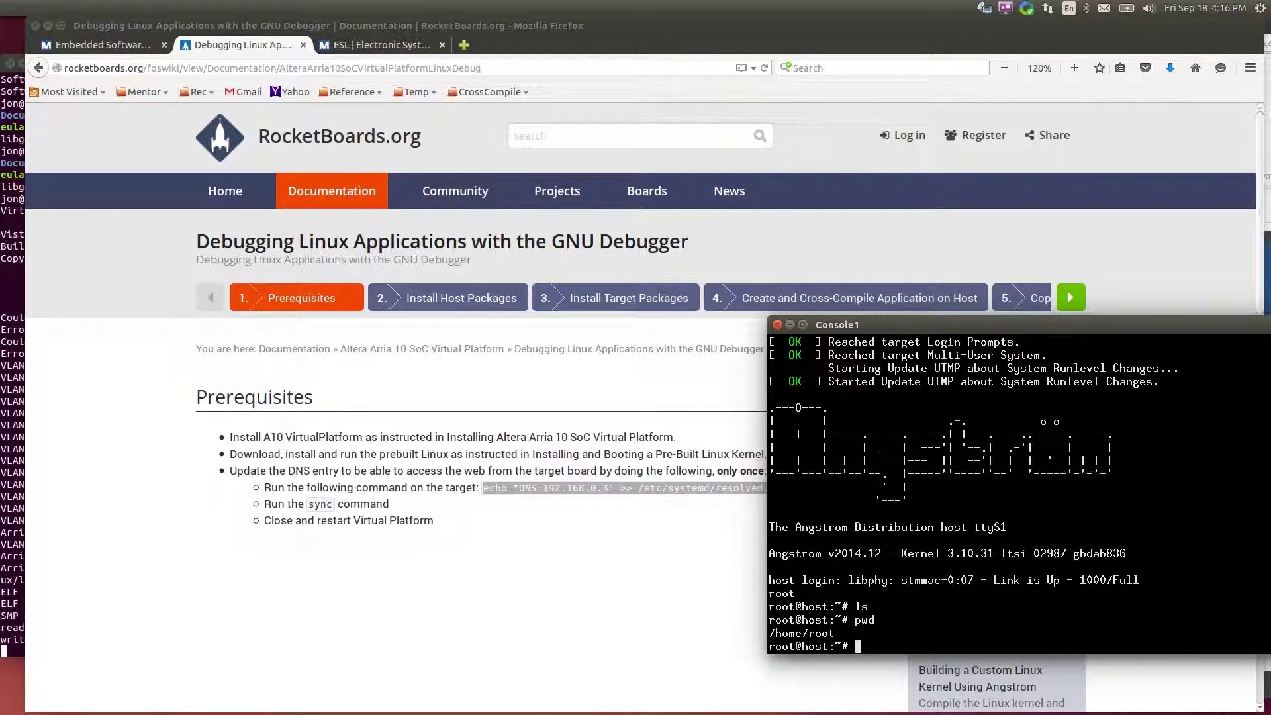
pyautogui.write('uname -a')
pyautogui.press('Return')
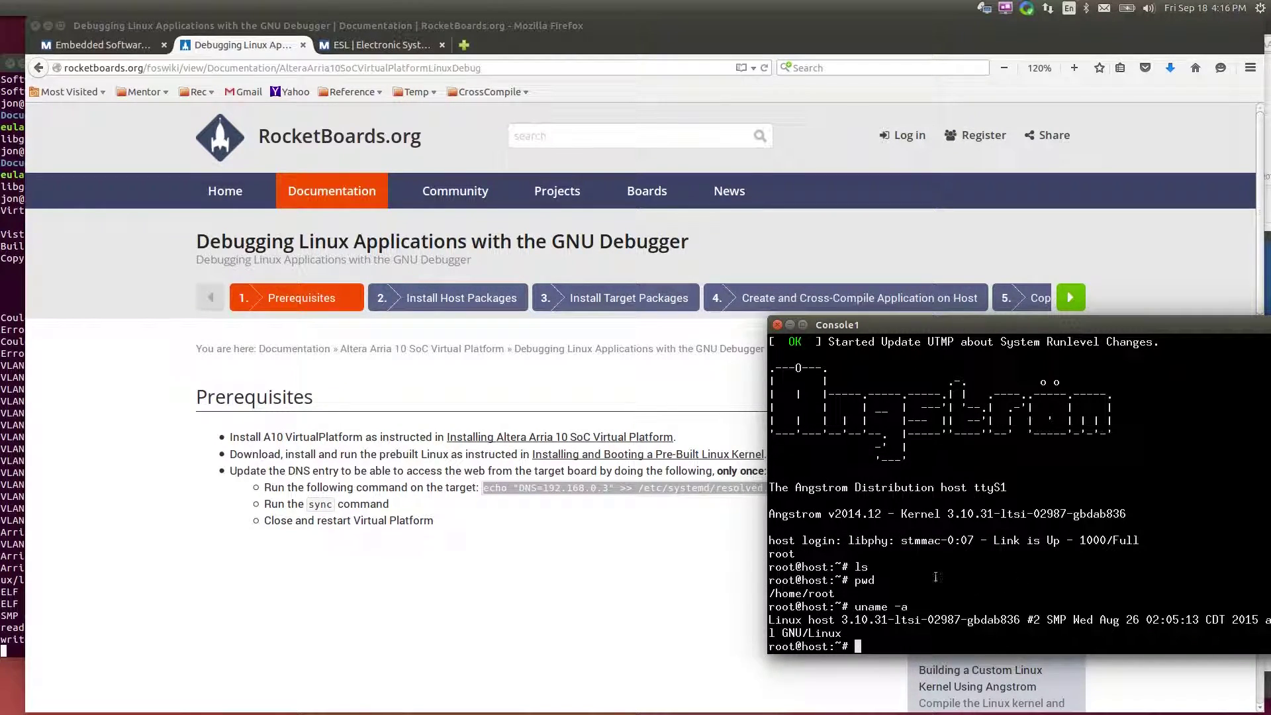
# Paste echo "DNS=192.168.0.3" >> /etc/systemd/resolved.conf at the target's root prompt
pyautogui.moveTo(484, 488); pyautogui.dragTo(738, 509)
pyautogui.rightClick(714, 485)
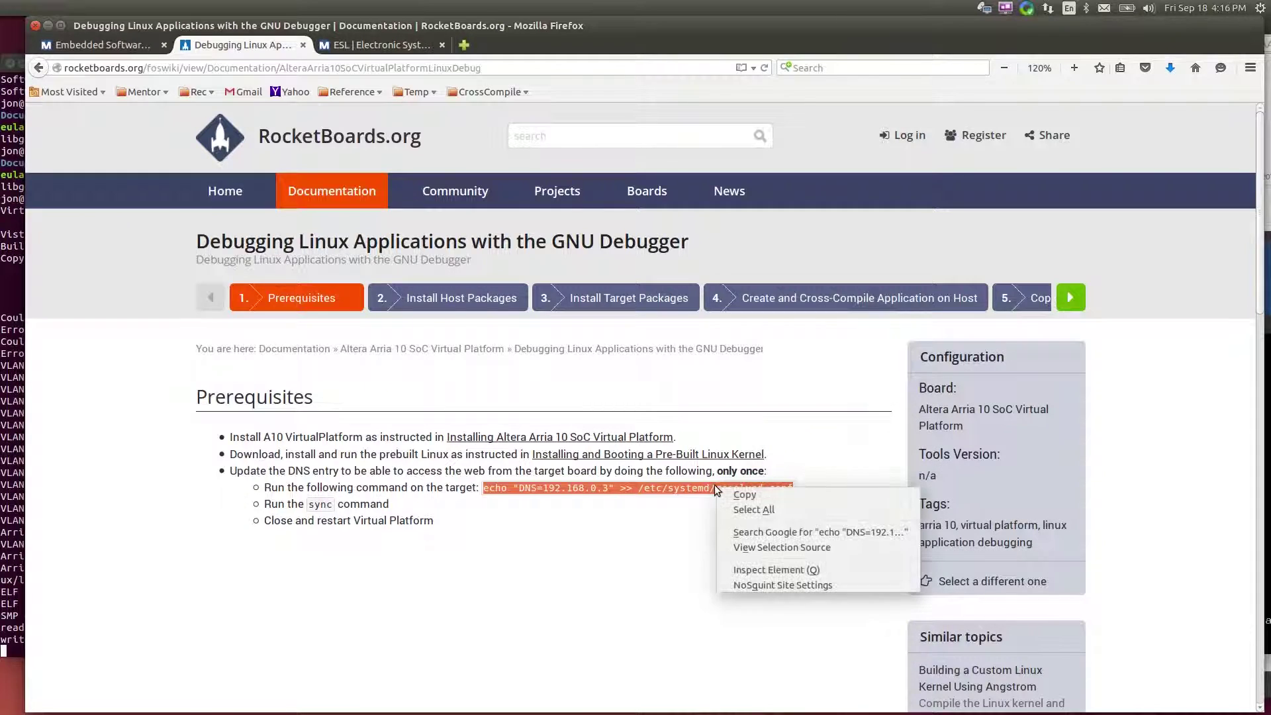
pyautogui.click(735, 498)
pyautogui.click(1261, 543)
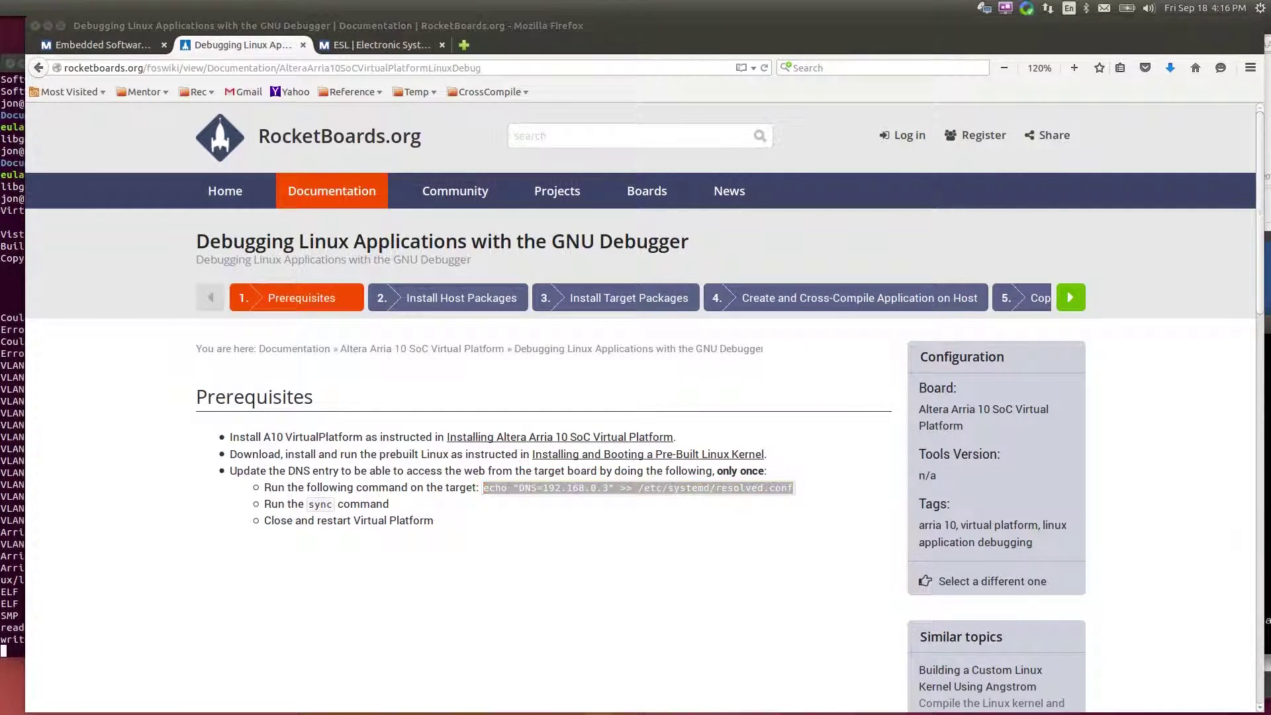
pyautogui.middleClick(1135, 554)
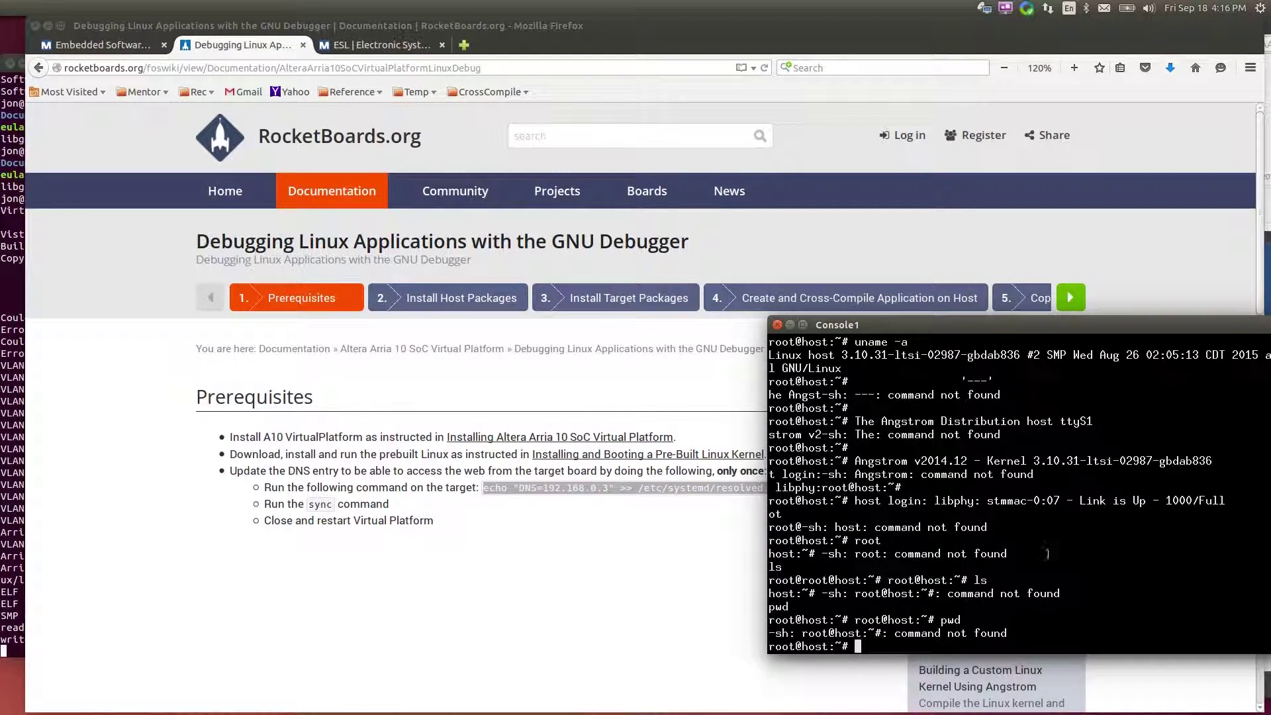
pyautogui.tripleClick(667, 491)
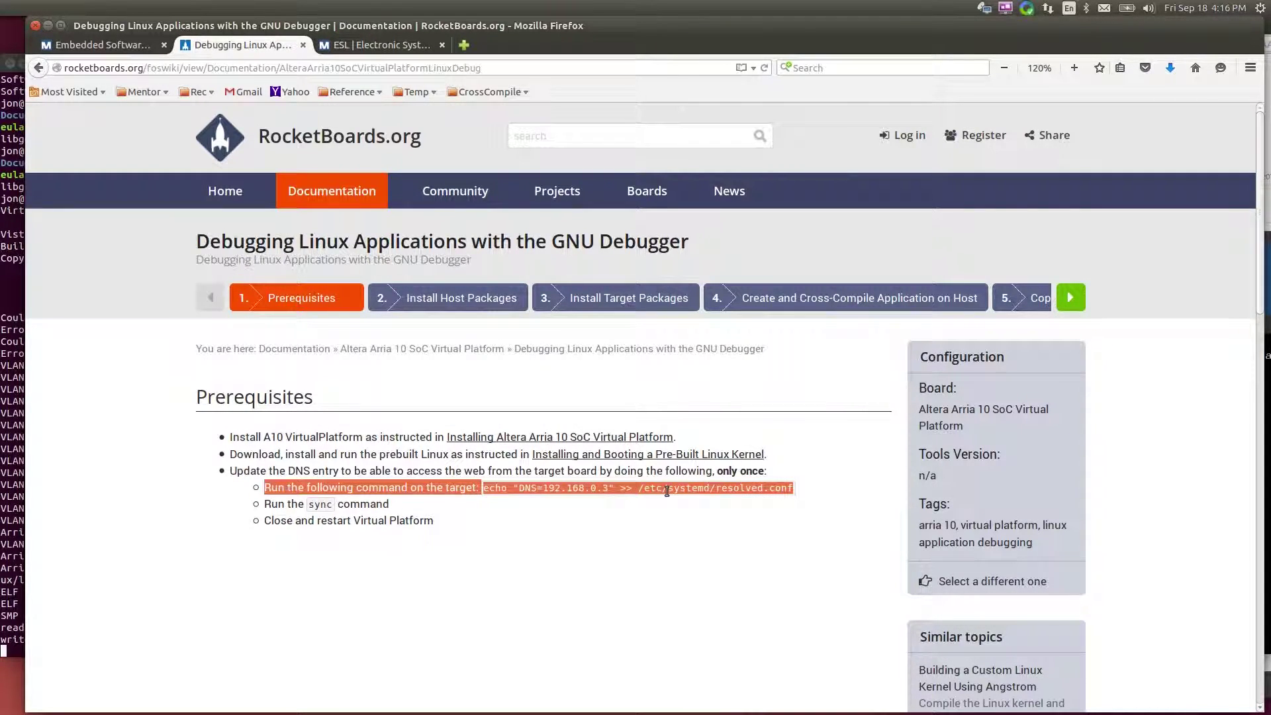
pyautogui.click(485, 501)
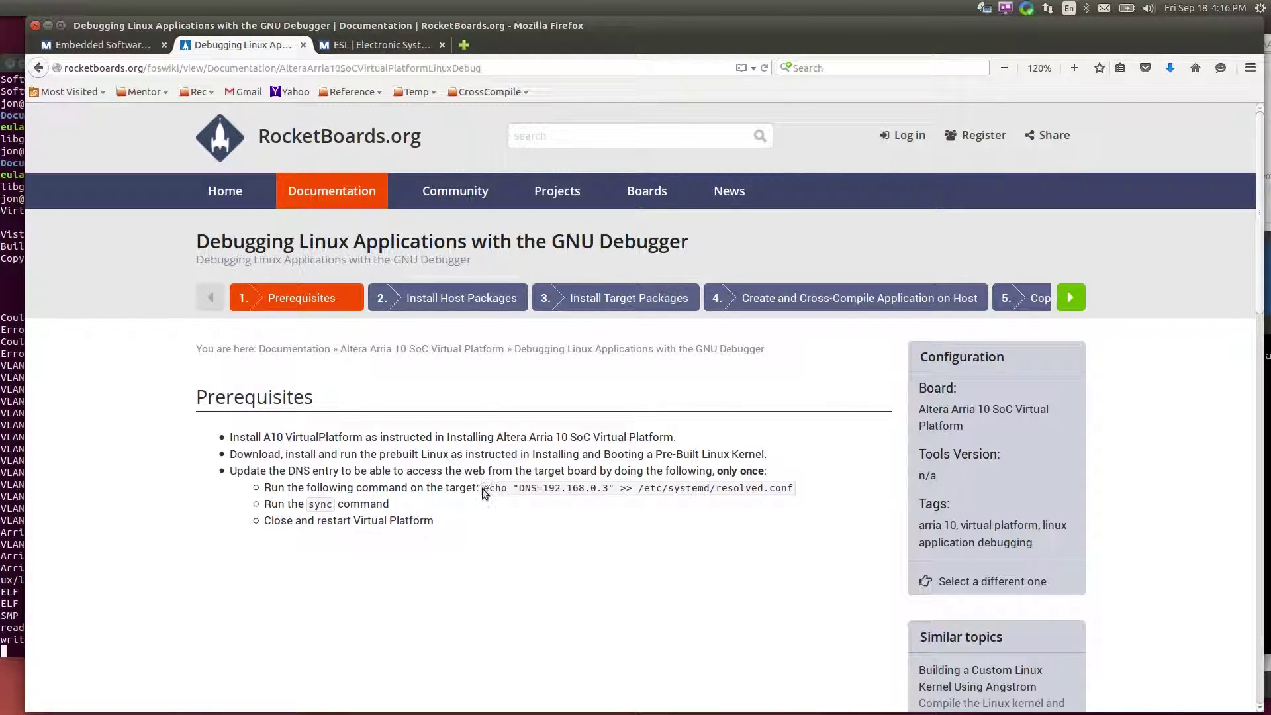
pyautogui.moveTo(483, 487); pyautogui.dragTo(796, 486)
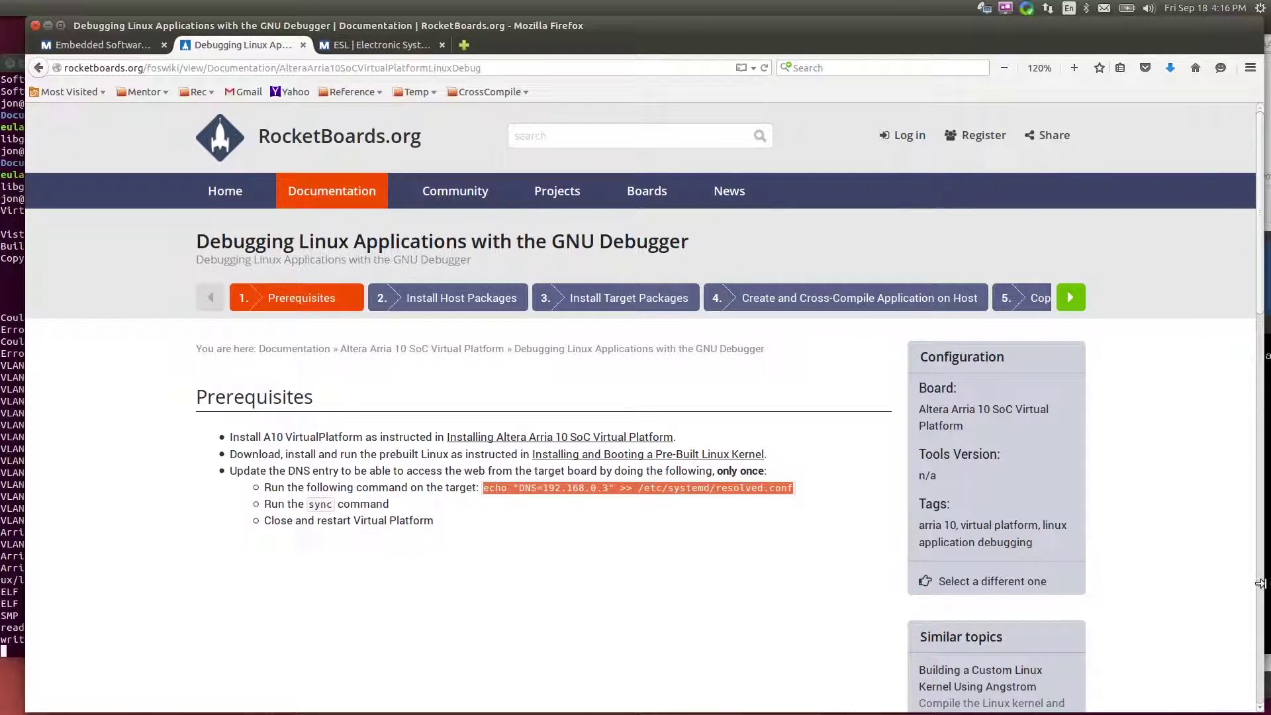
pyautogui.hotkey('alt', 'Tab')
pyautogui.middleClick(1187, 613)
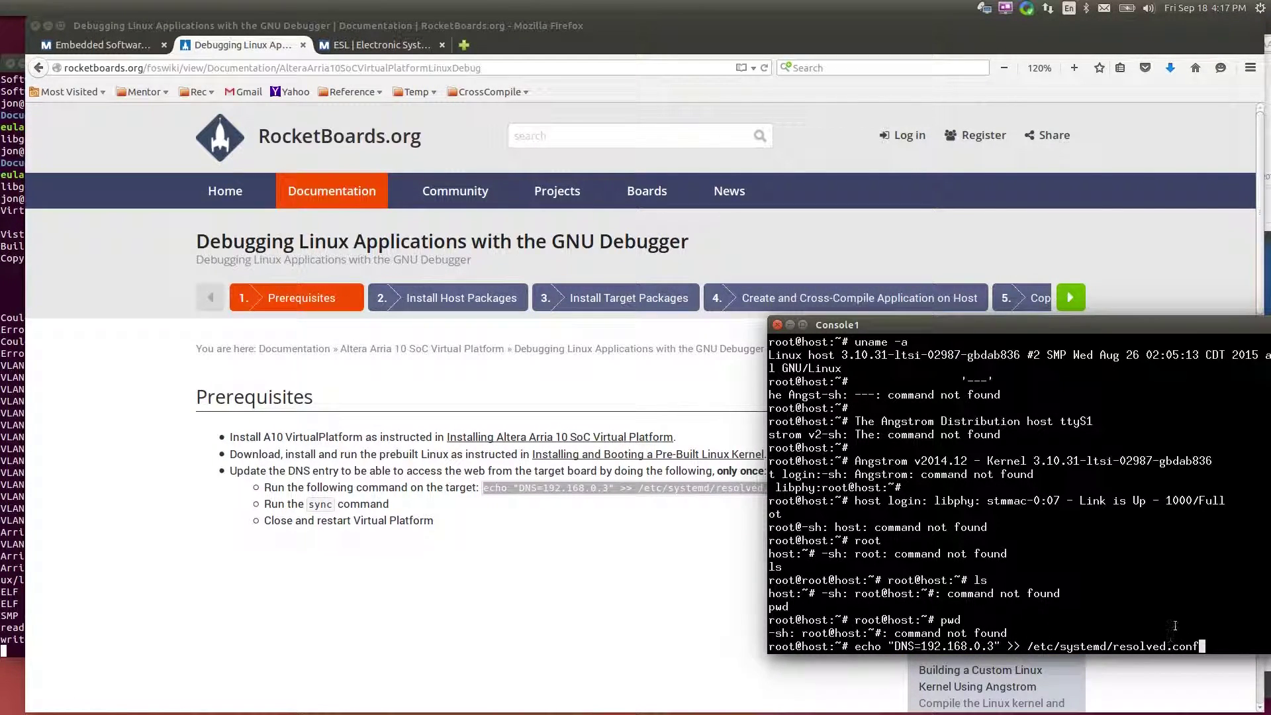
# Append DNS=192.168.0.3 to resolved.conf, run sync, then halt the virtual platform
pyautogui.press('Return')
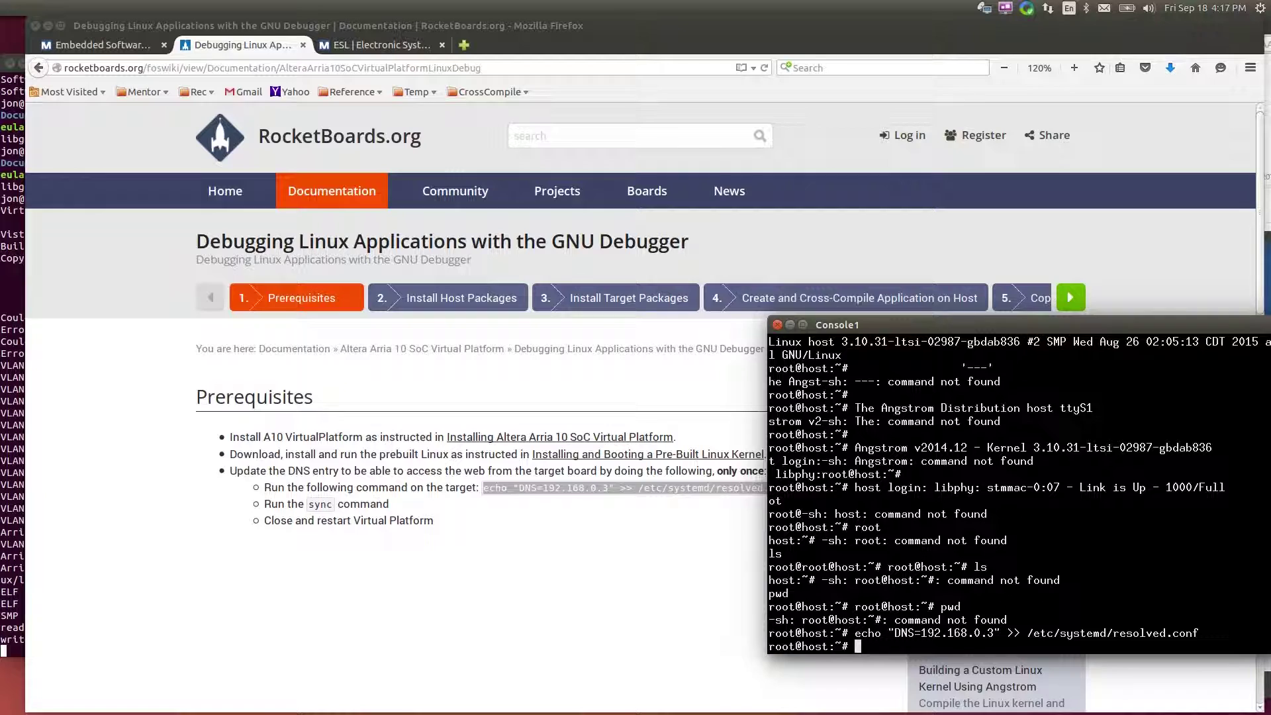
pyautogui.write('sync')
pyautogui.press('Return')
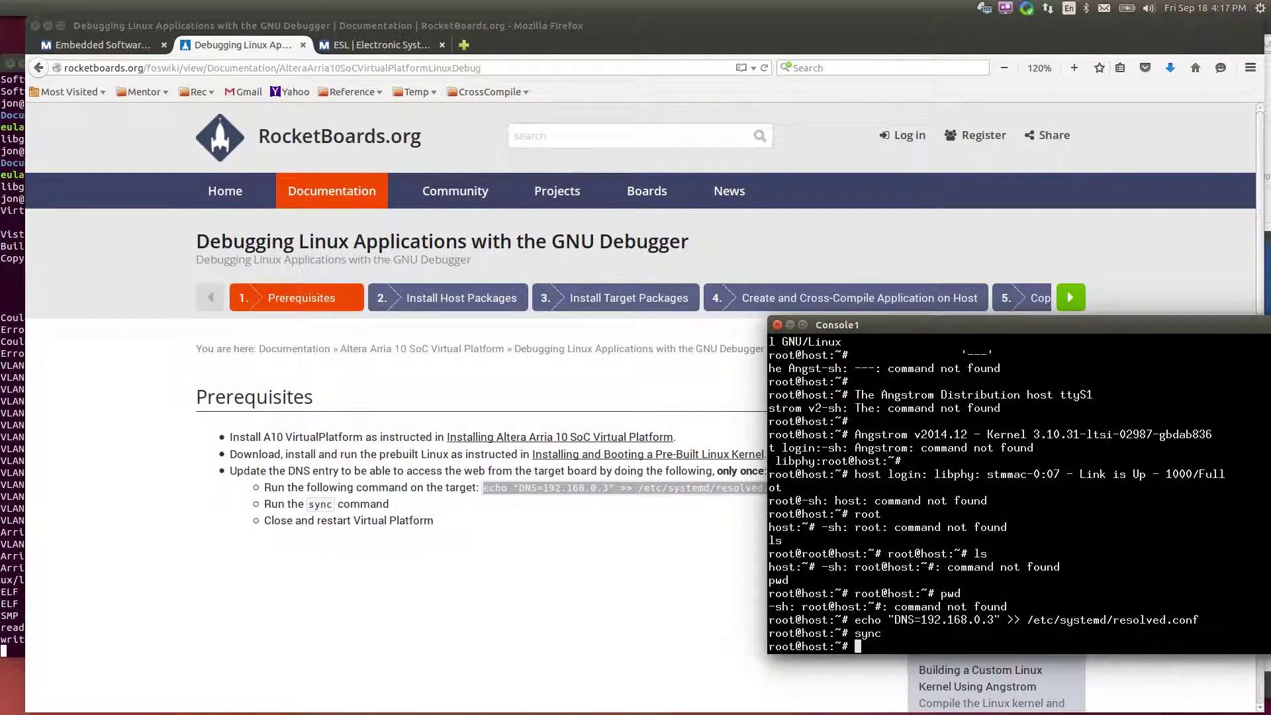
pyautogui.write('halt')
pyautogui.press('Return')
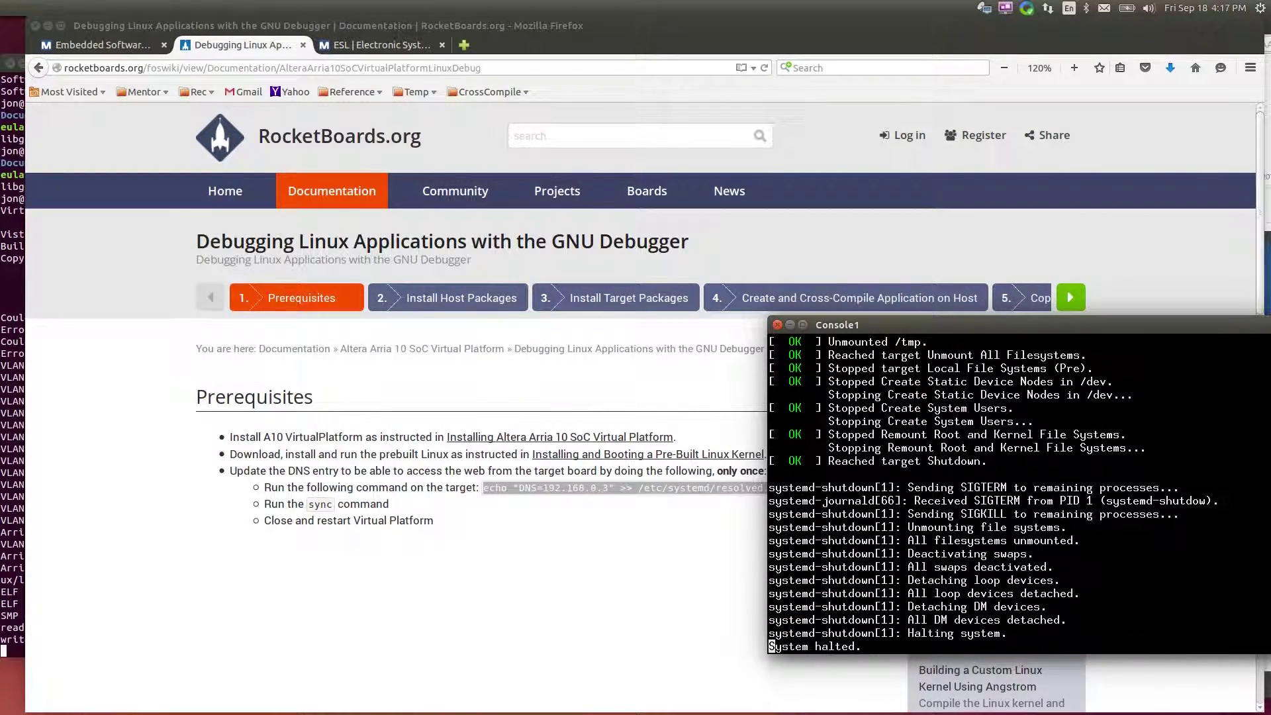
# Stop the halted platform, relaunch it with run.exe, and log in to Console1 as root
pyautogui.click(11, 514)
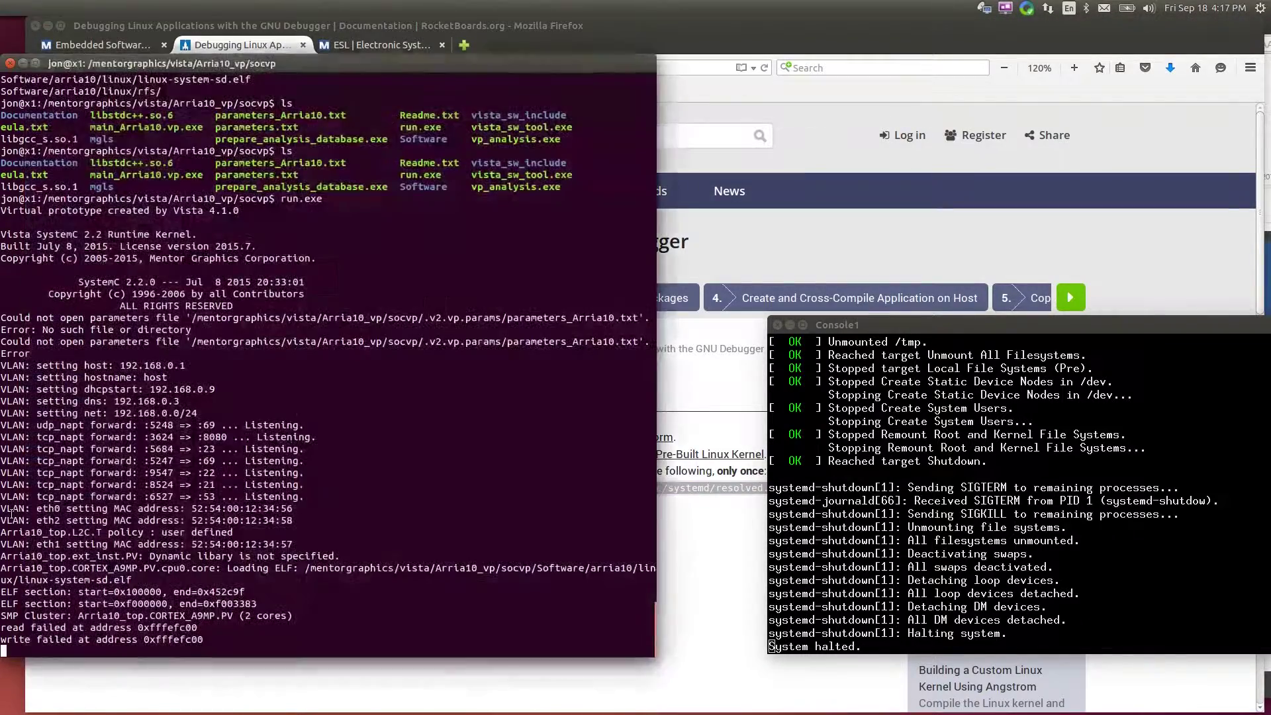
pyautogui.hotkey('ctrl', 'c')
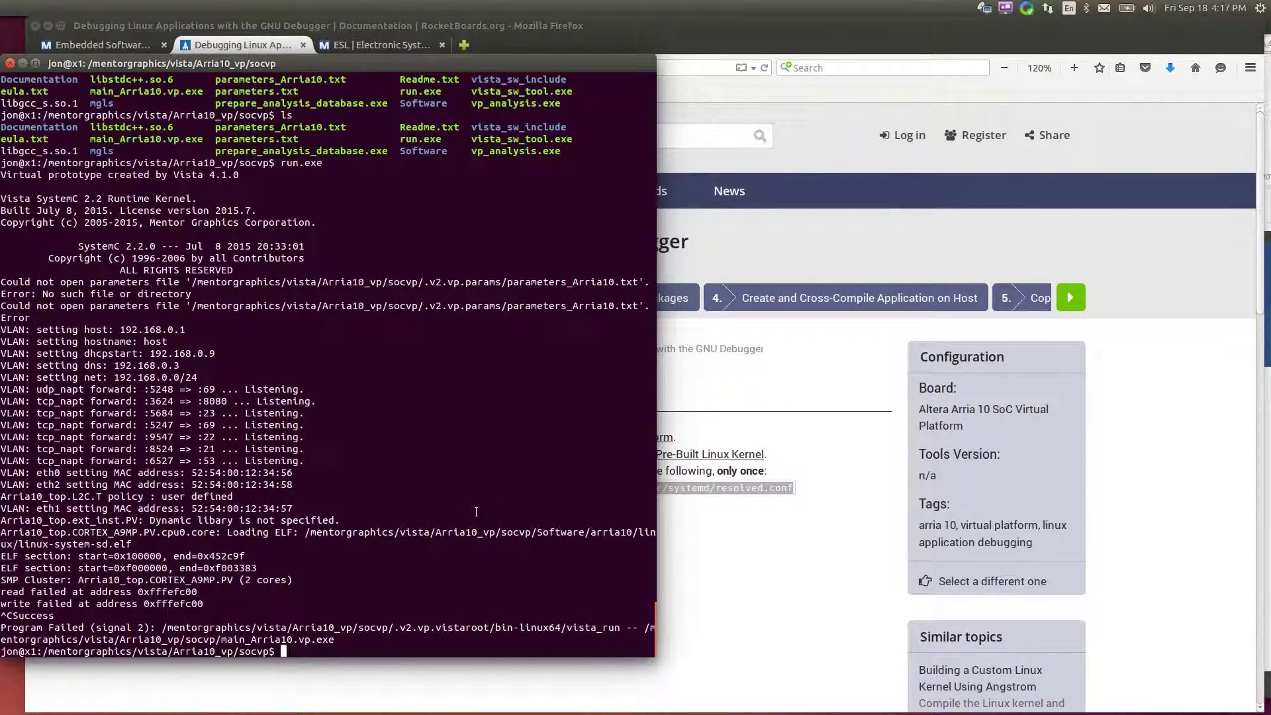
pyautogui.write('run.exe')
pyautogui.press('Return')
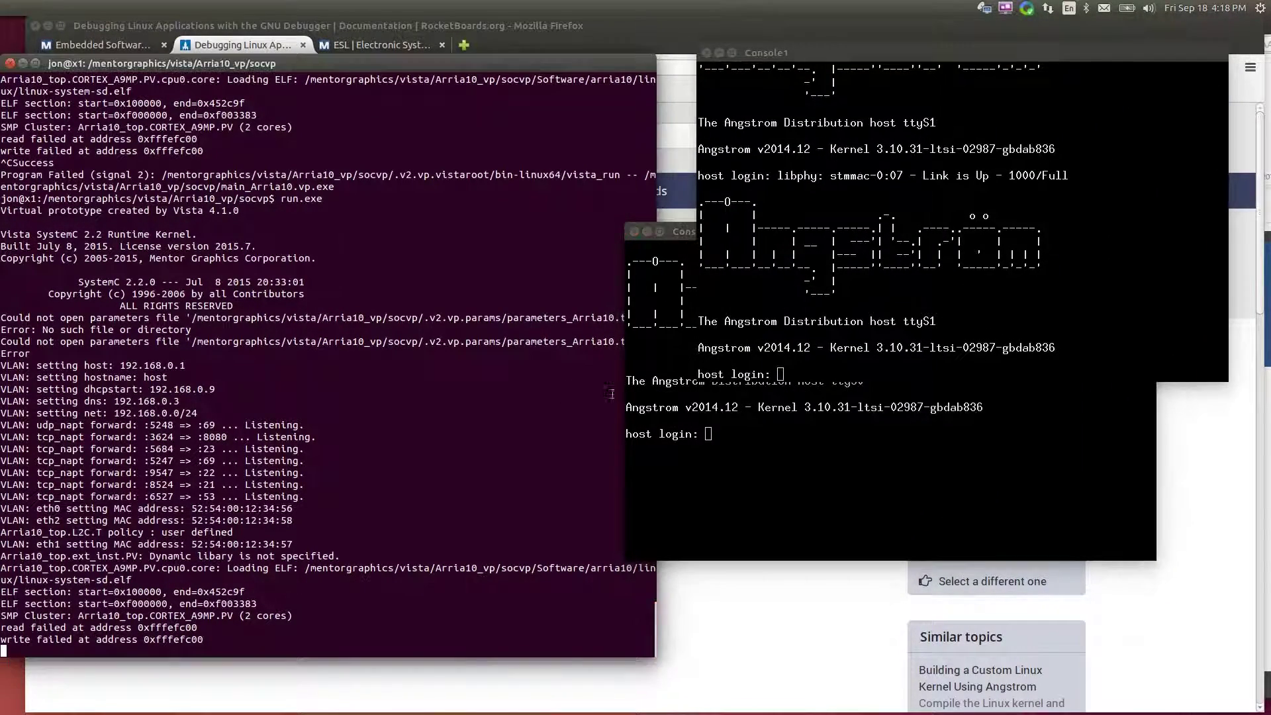
pyautogui.write('root')
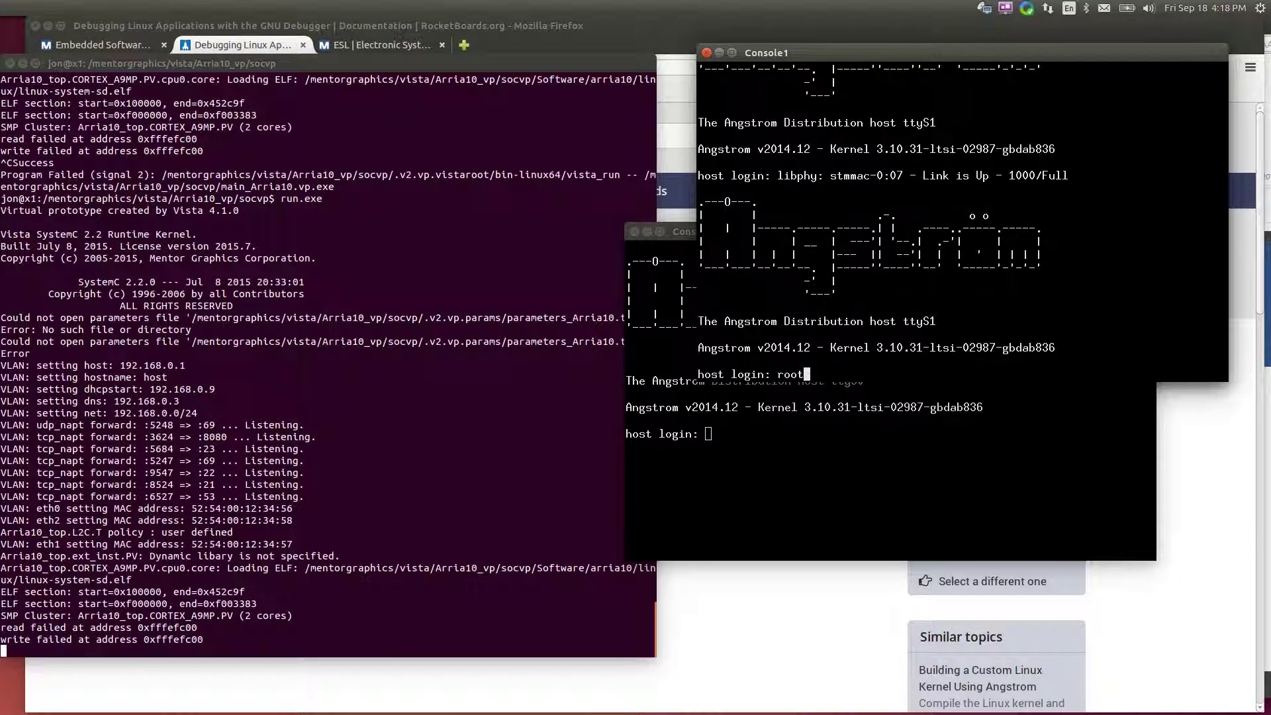
pyautogui.press('Return')
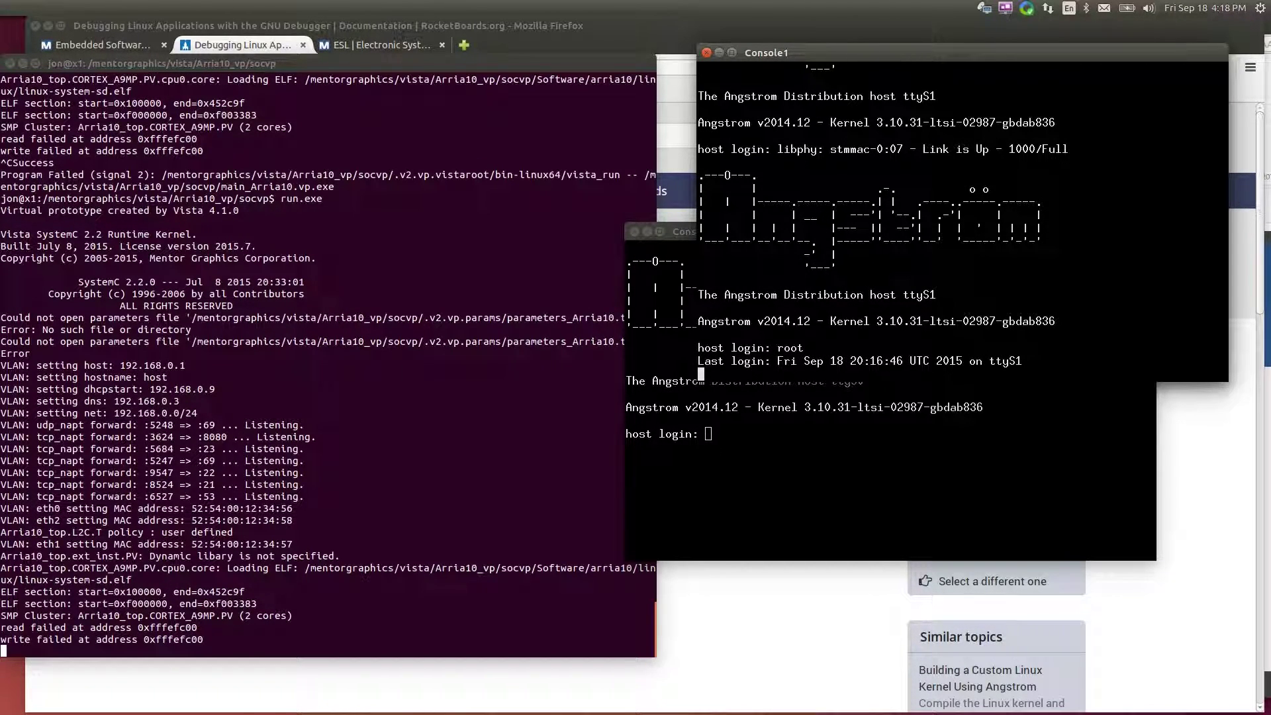
# List root's home on the target, then move run.exe to the background with Ctrl+Z and bg
pyautogui.write('ls')
pyautogui.press('Return')
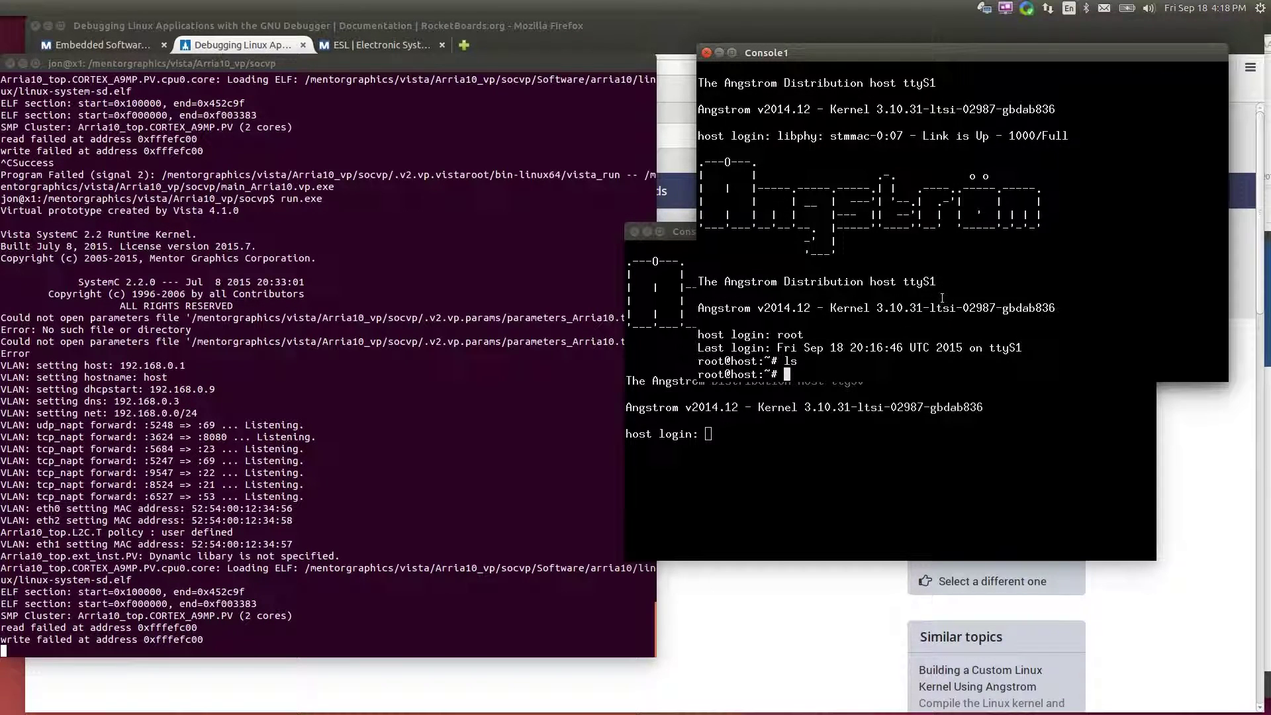
pyautogui.click(546, 549)
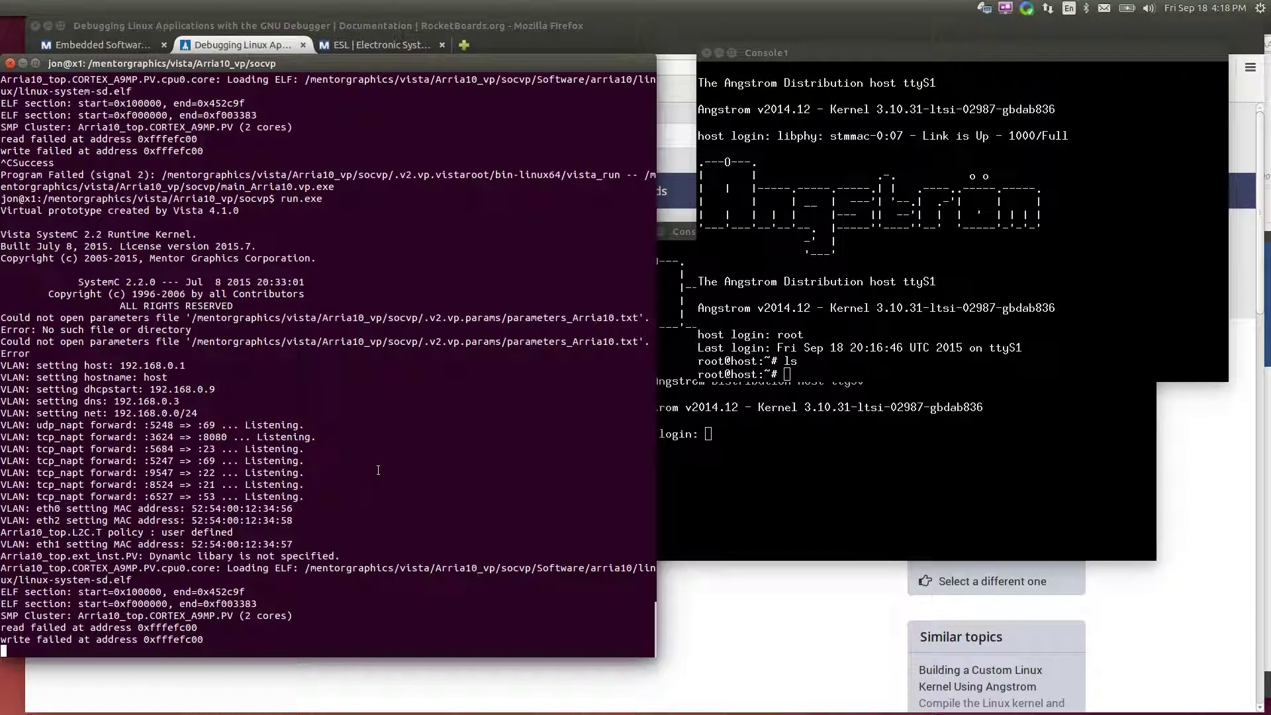
pyautogui.hotkey('ctrl', 'z')
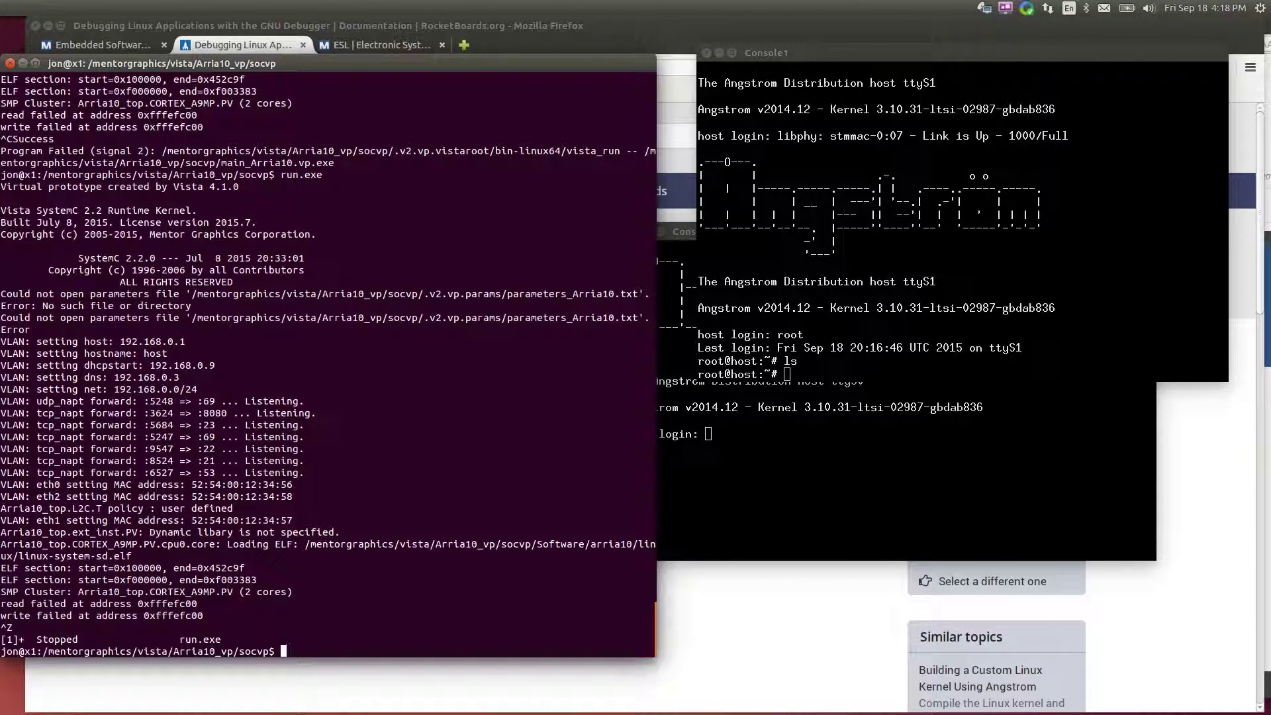
pyautogui.write('bg')
pyautogui.press('Return')
pyautogui.write('ls')
pyautogui.press('Return')
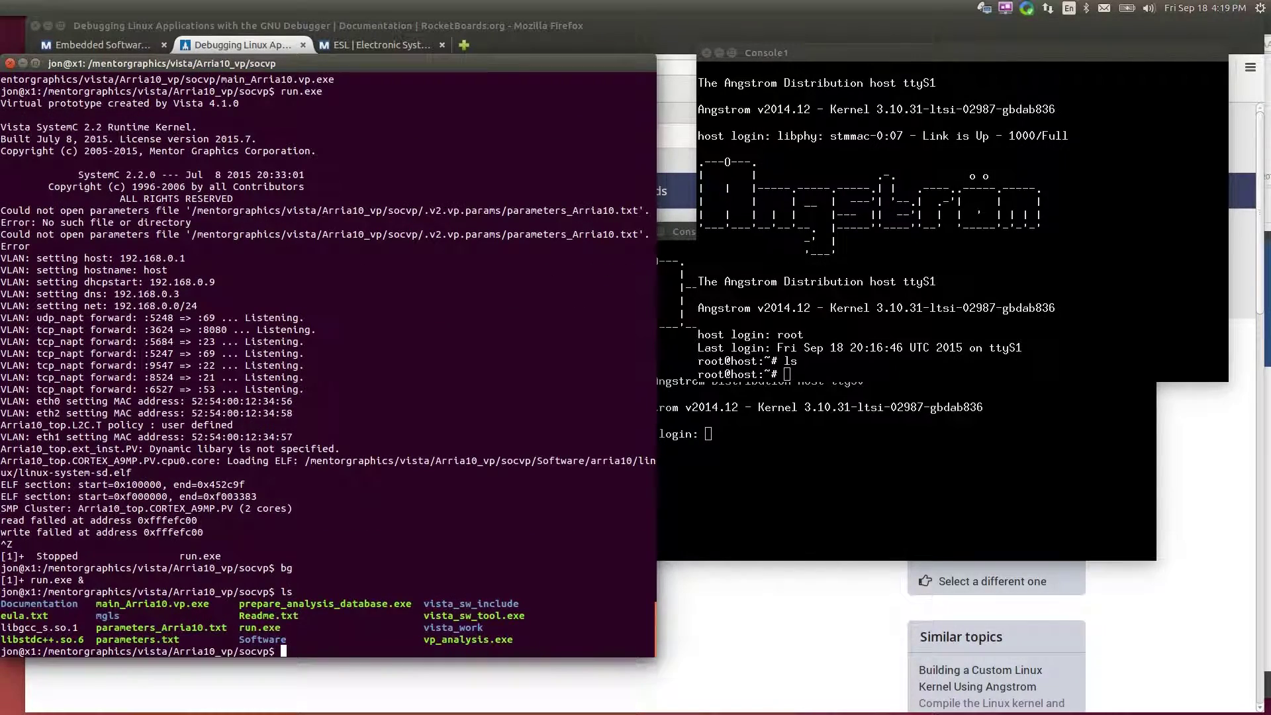
# Go up to the vista folder and into sw, listing factorial.c, then return to the guide
pyautogui.write('cd ../..')
pyautogui.press('Return')
pyautogui.write('ls')
pyautogui.press('Return')
pyautogui.write('cd sw')
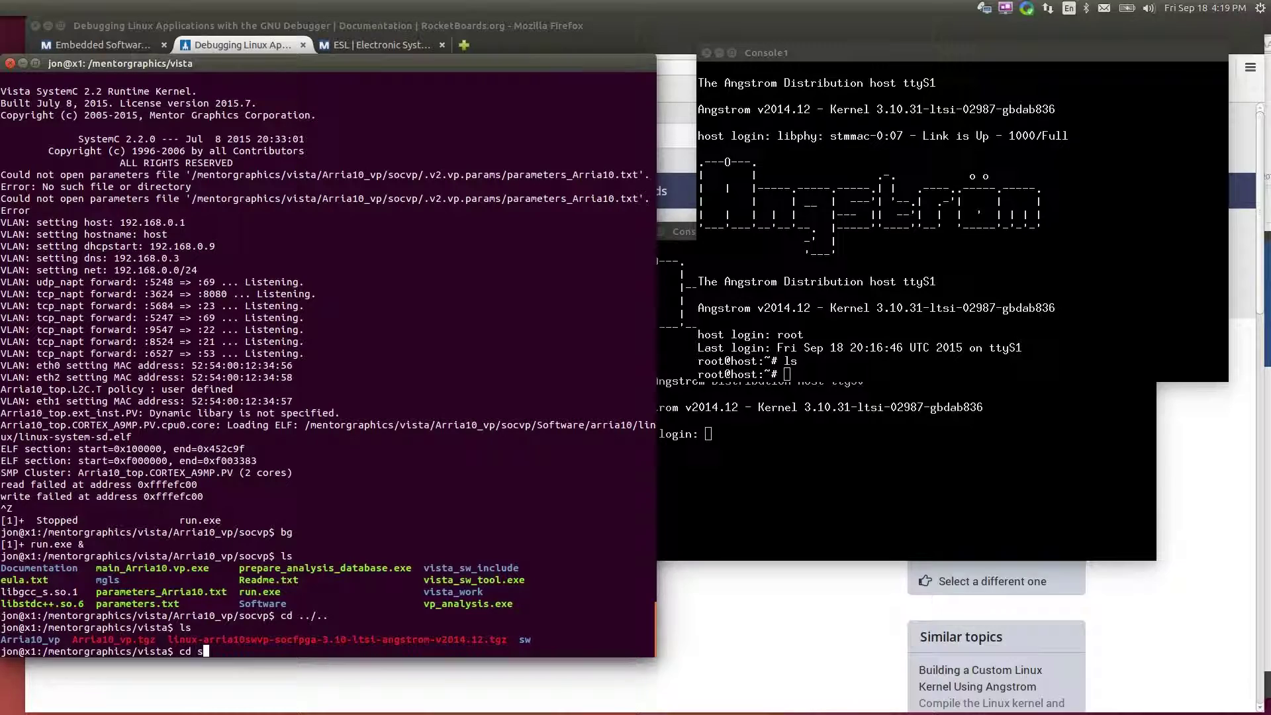
pyautogui.press('Return')
pyautogui.write('ls')
pyautogui.press('Return')
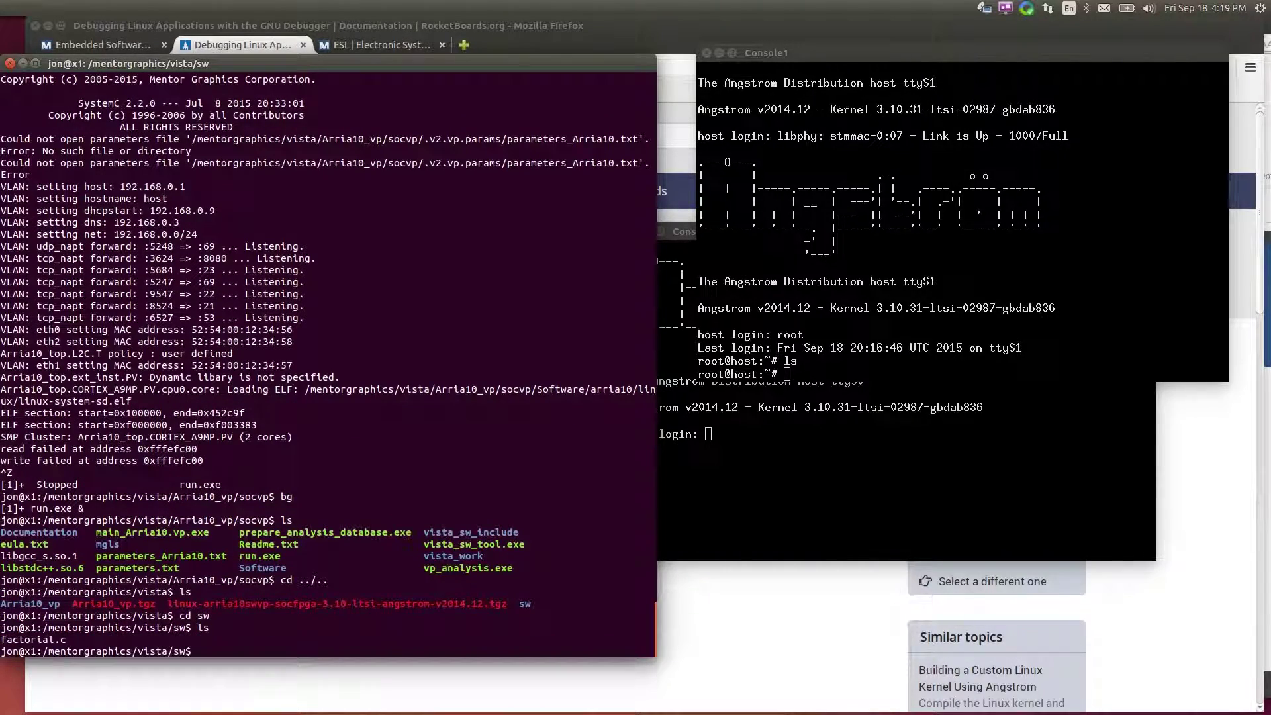
pyautogui.click(859, 616)
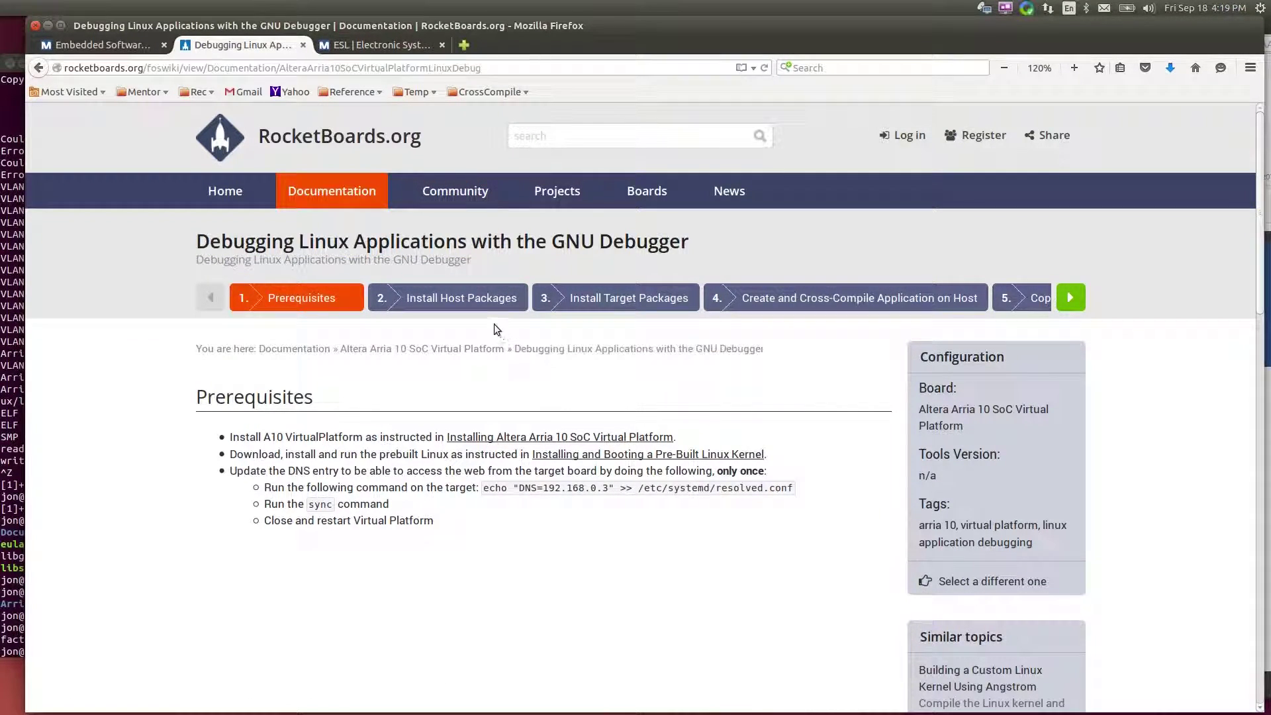
# Review step 2, Install Host Packages, then show step 3 with the opkg gdbserver commands
pyautogui.click(475, 304)
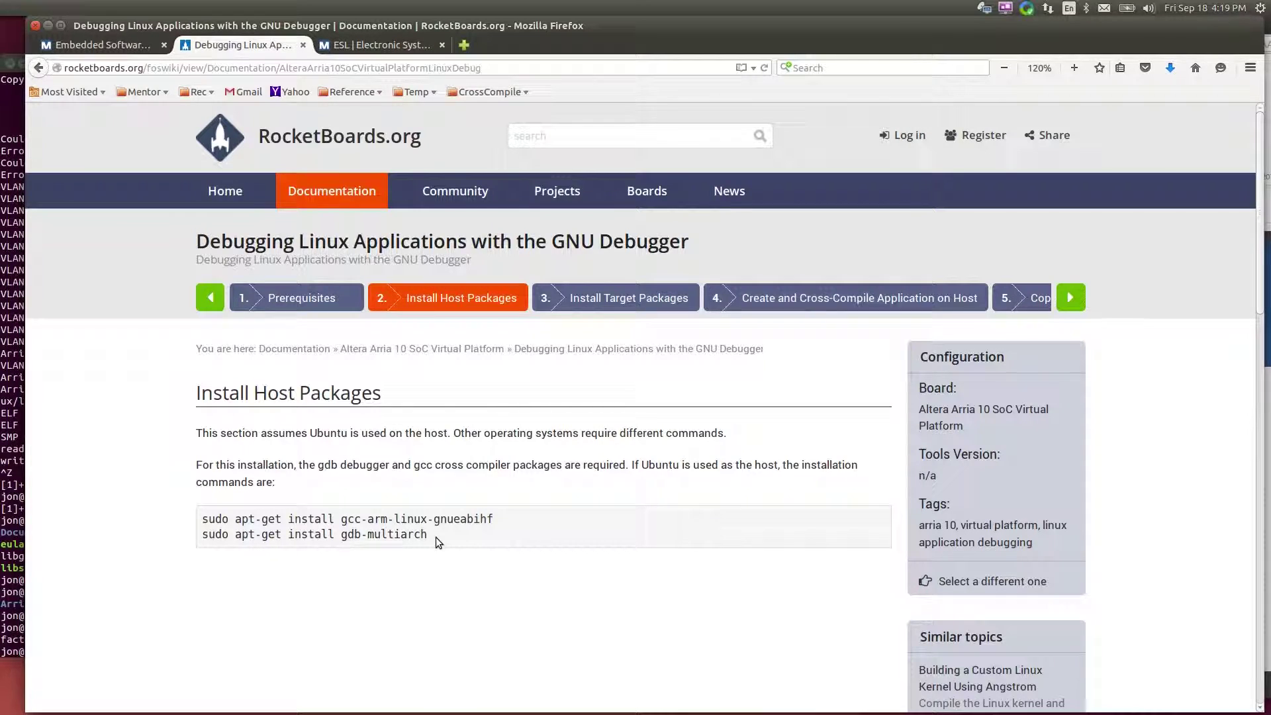
pyautogui.click(32, 576)
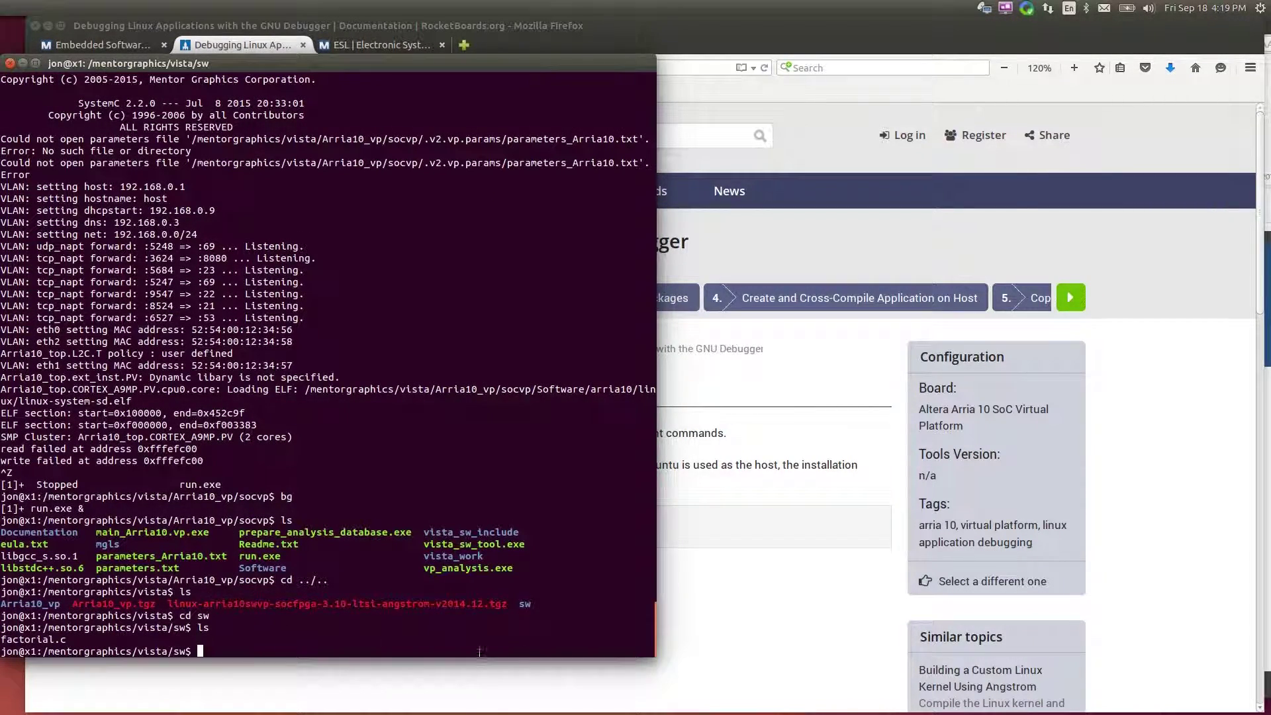
pyautogui.click(702, 625)
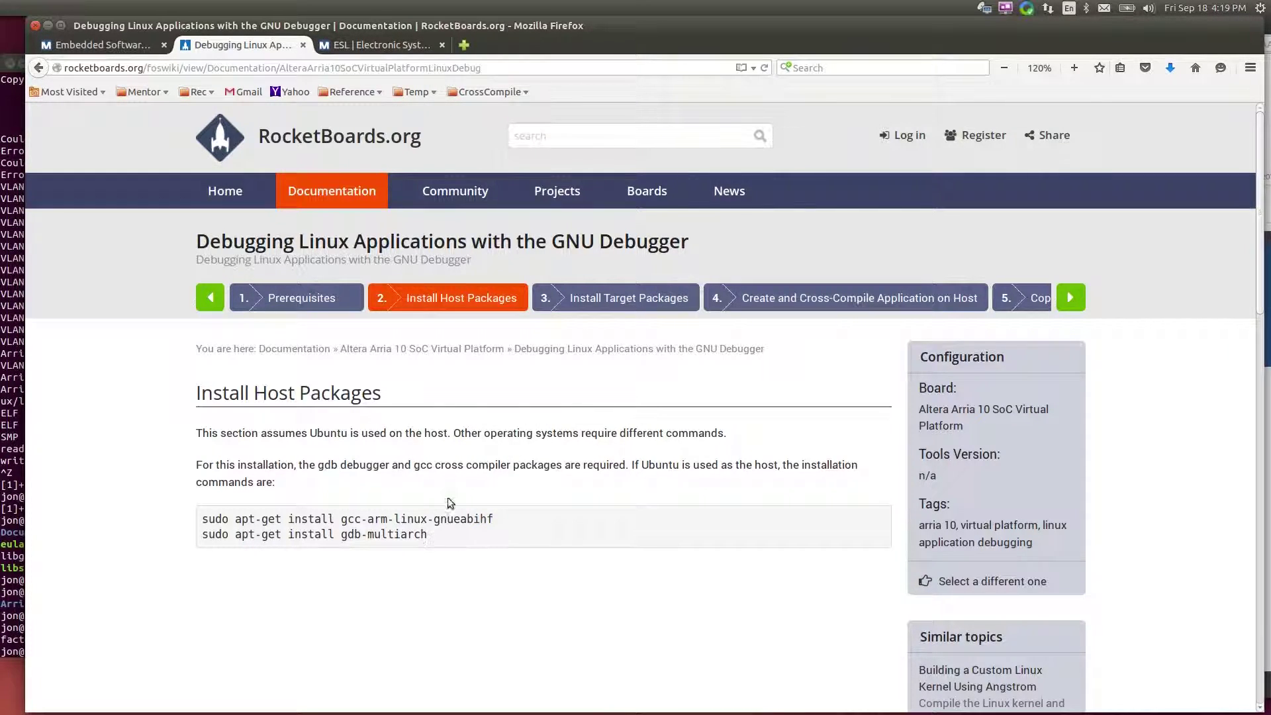
pyautogui.click(628, 299)
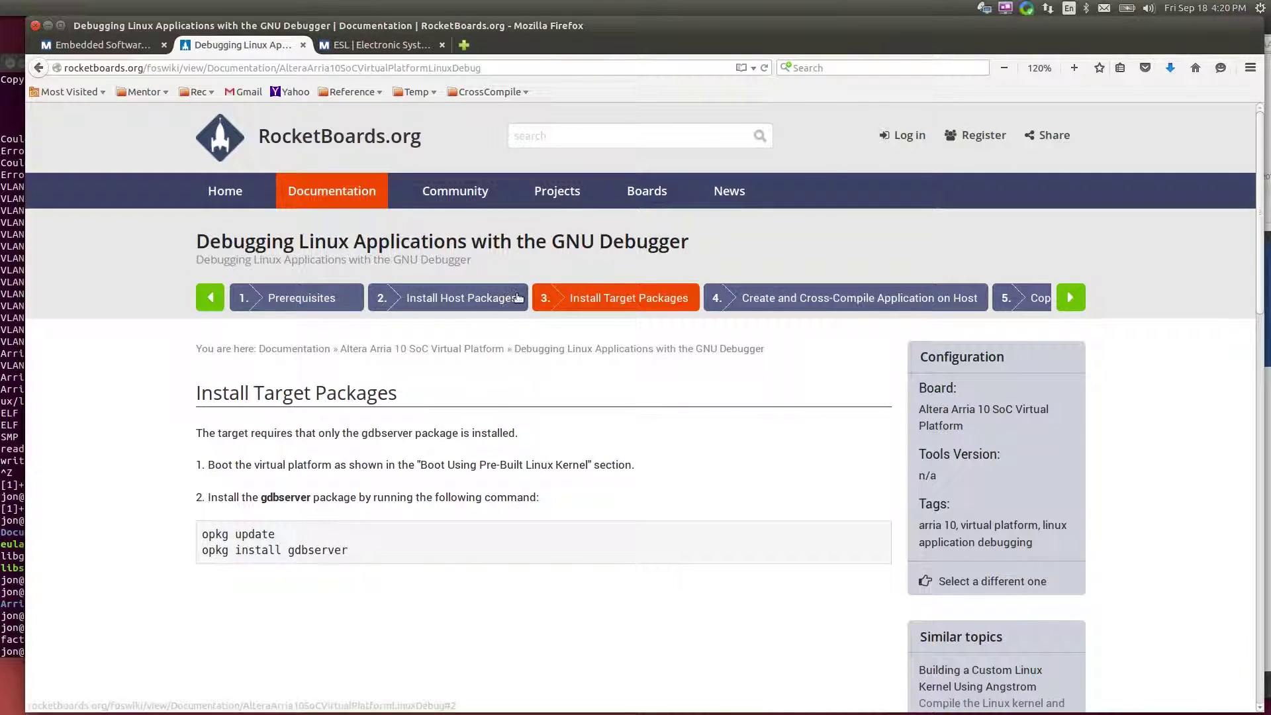
pyautogui.hotkey('alt', 'Tab')
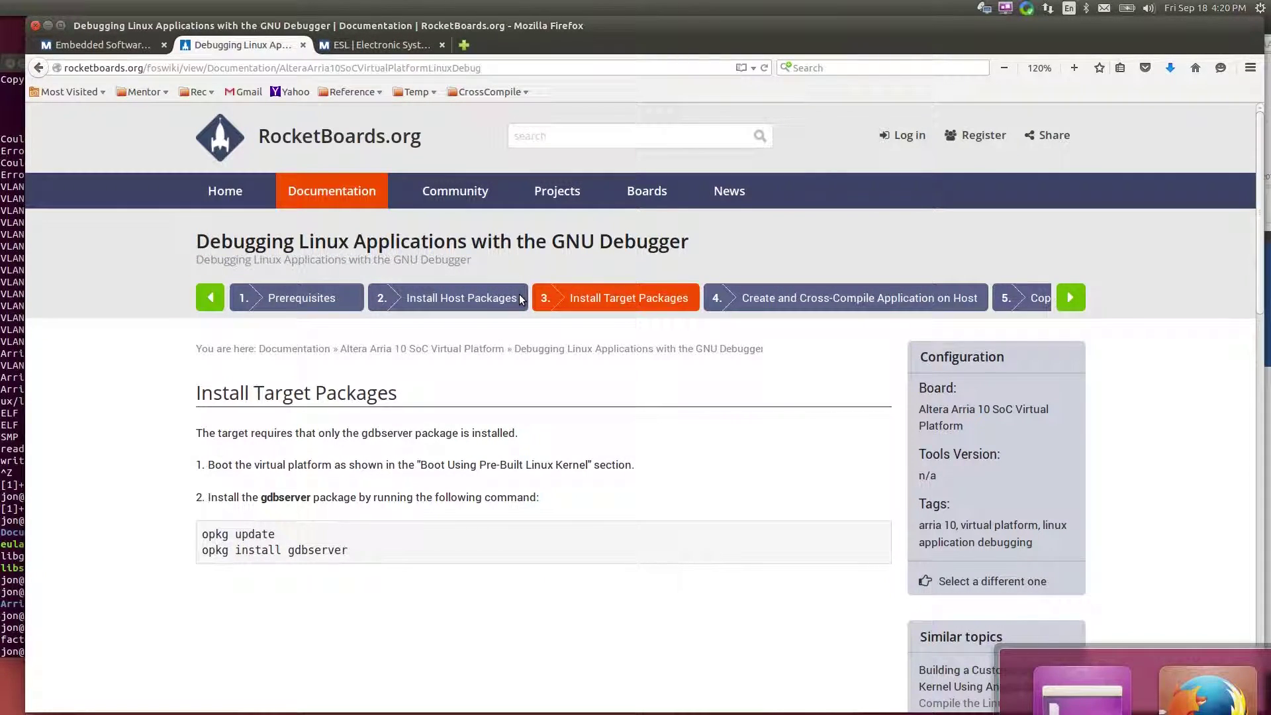
# Run opkg update on the target, pasting the command from the guide
pyautogui.click(652, 407)
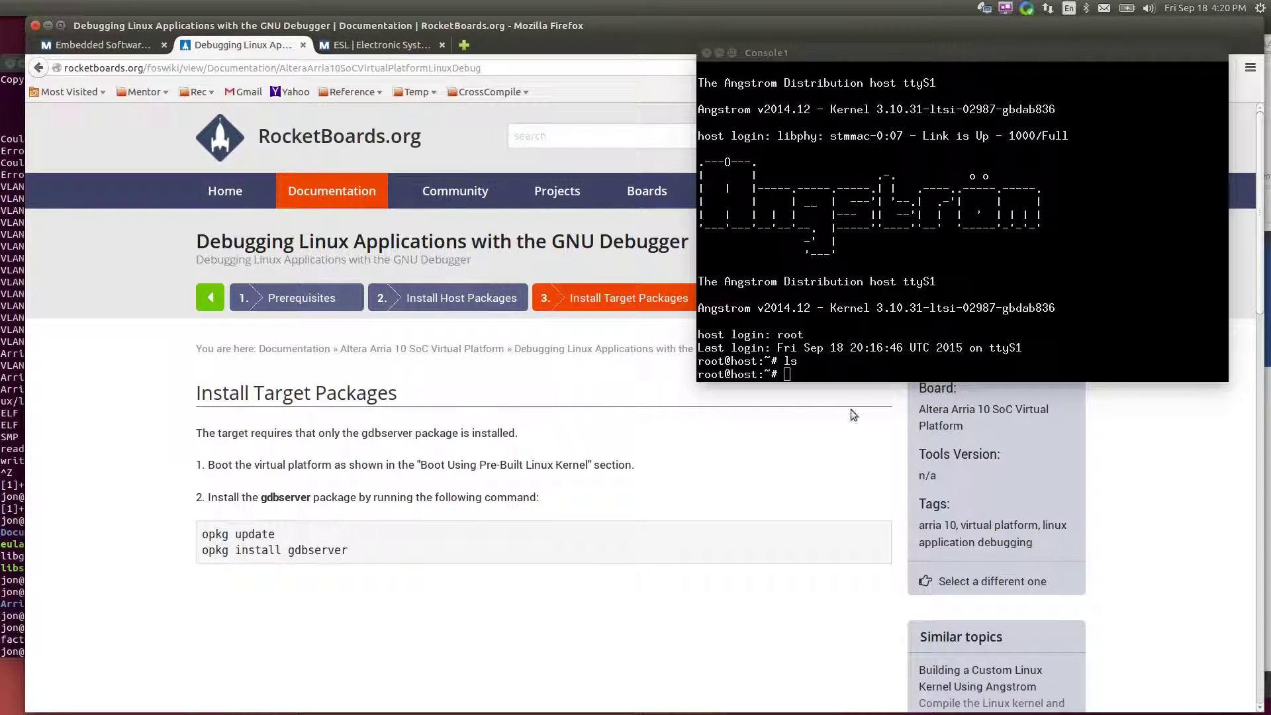
pyautogui.click(899, 340)
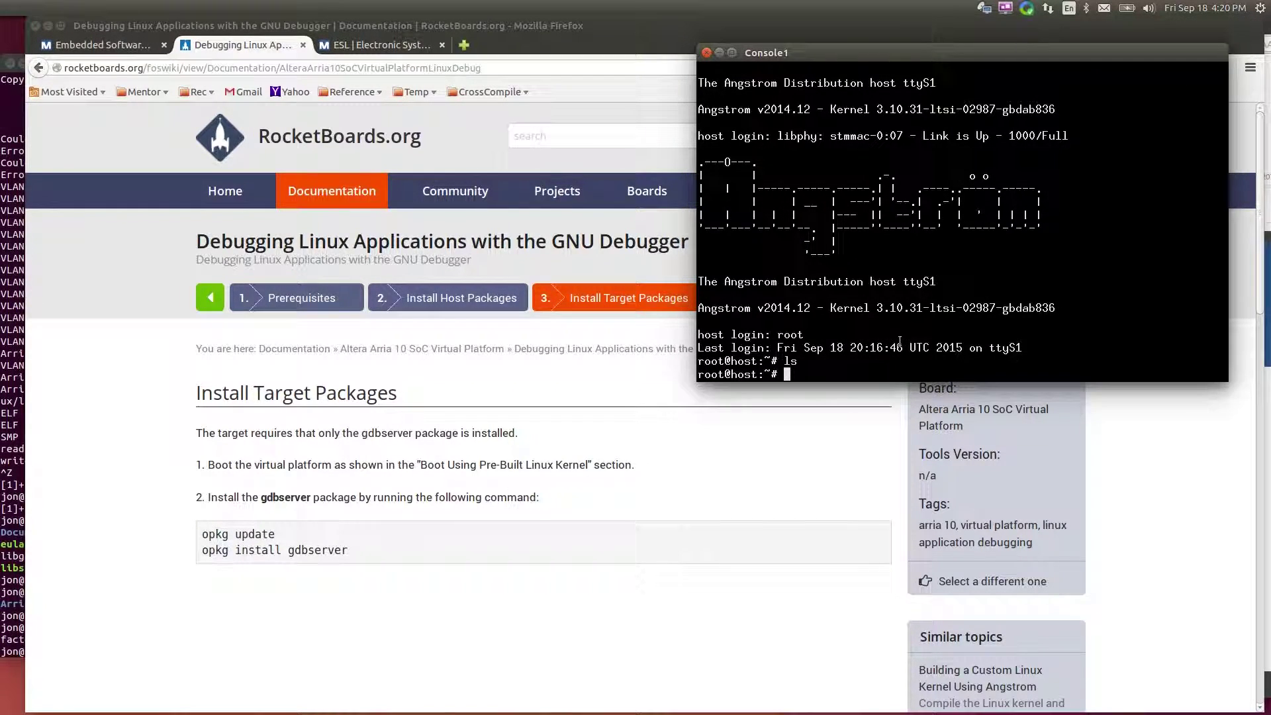
pyautogui.tripleClick(257, 534)
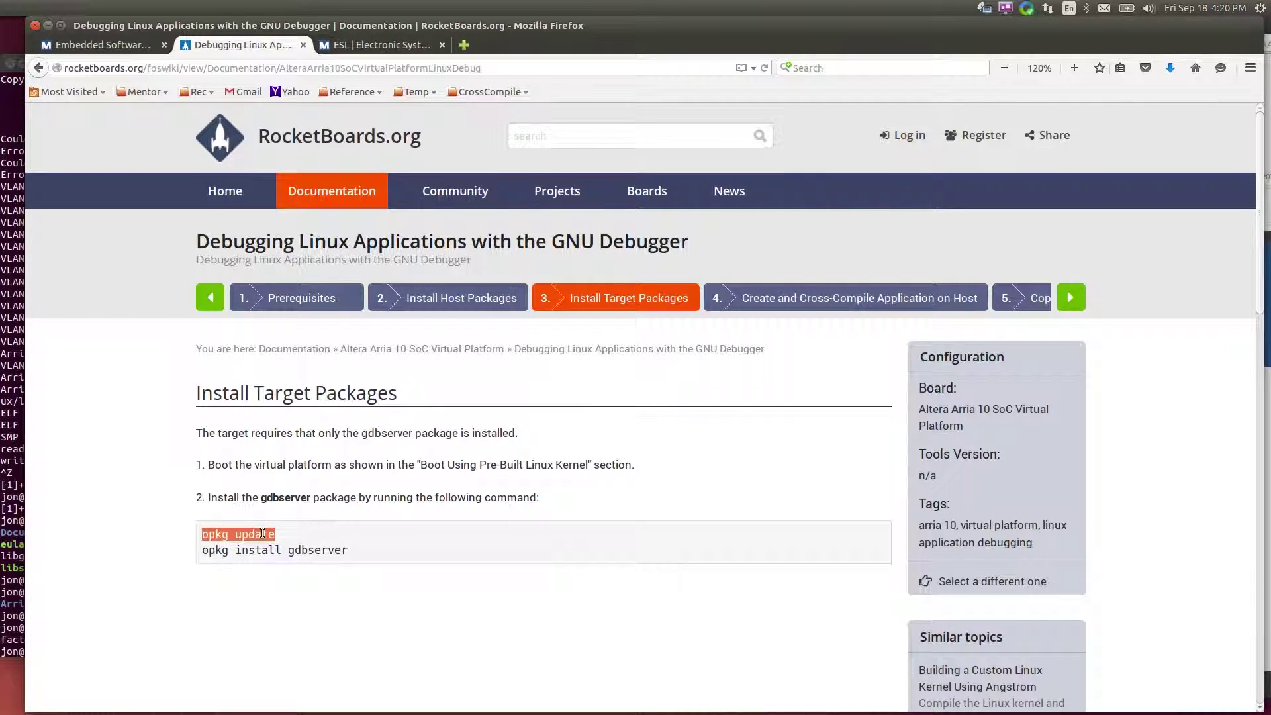
pyautogui.hotkey('alt', 'Tab')
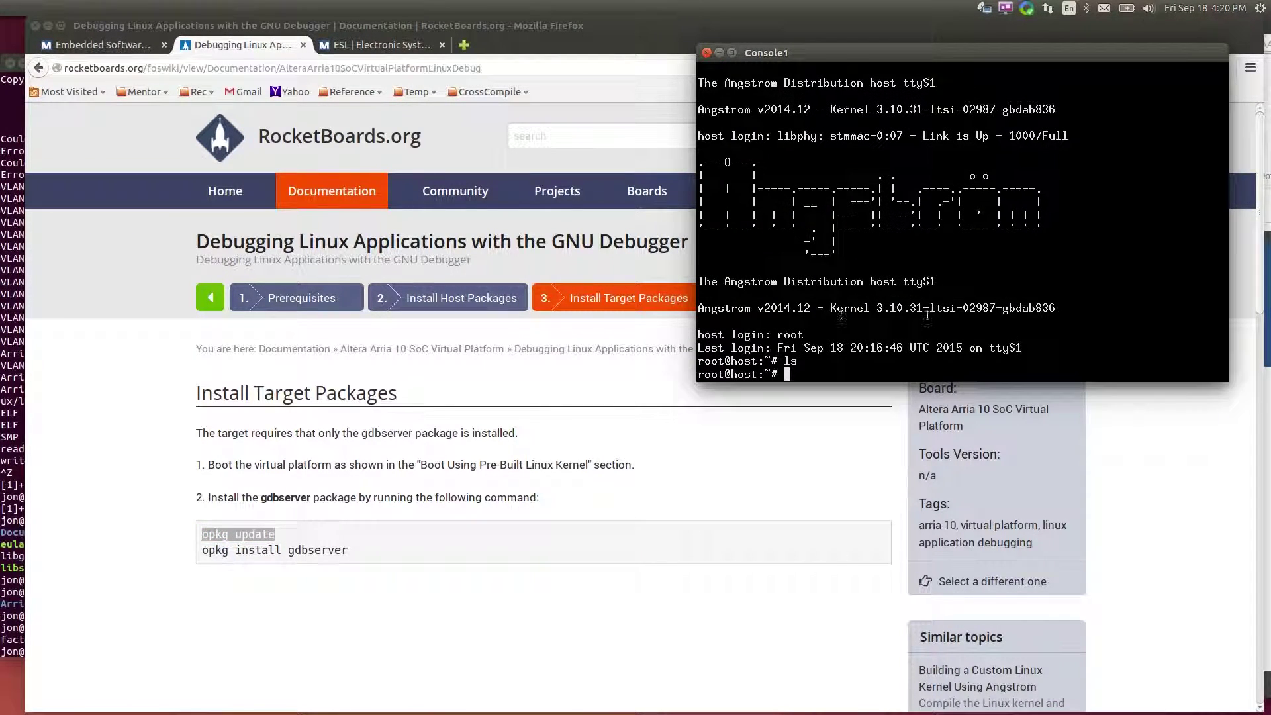
pyautogui.middleClick(918, 336)
pyautogui.press('Return')
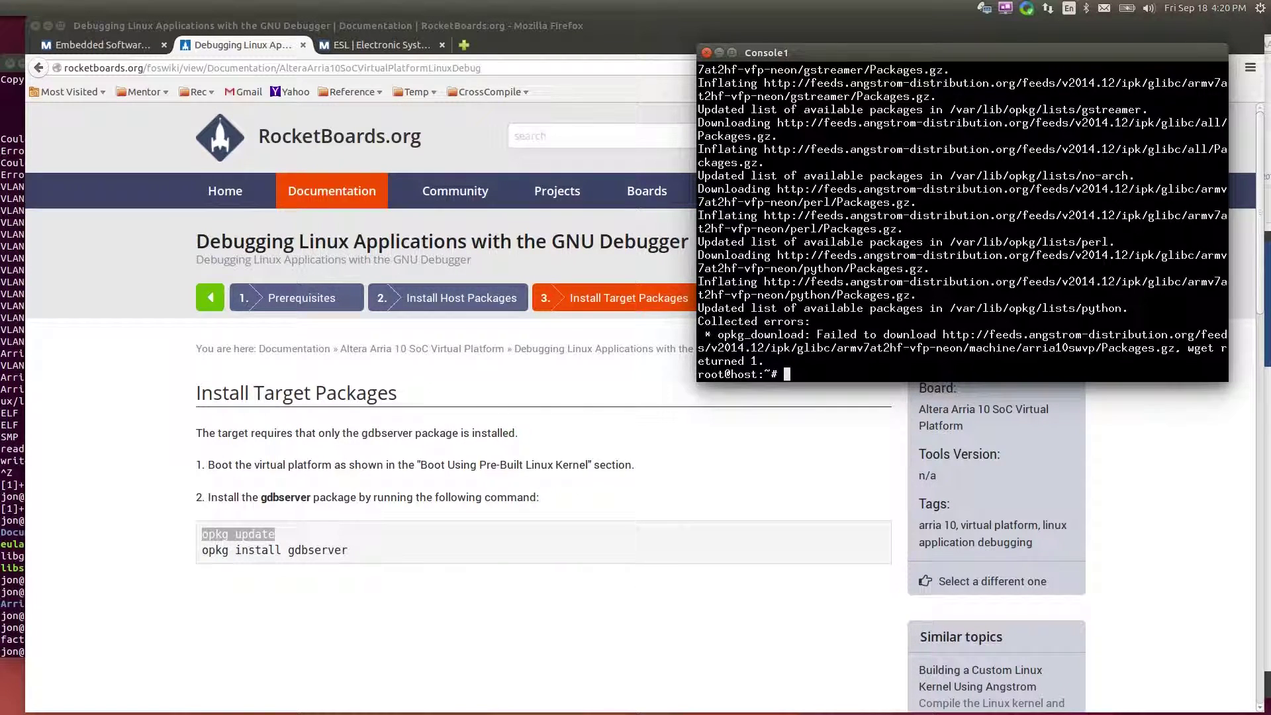
# Install gdbserver on the target with opkg install gdbserver
pyautogui.hotkey('alt', 'Tab')
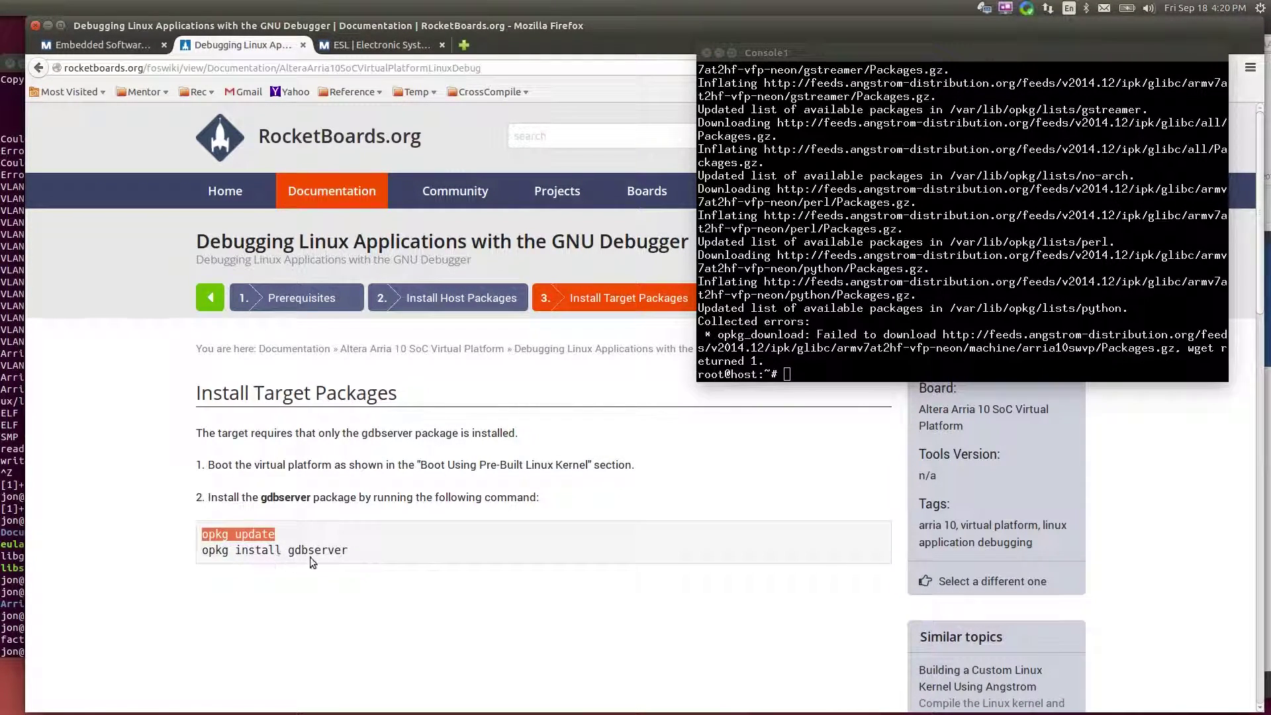
pyautogui.tripleClick(316, 555)
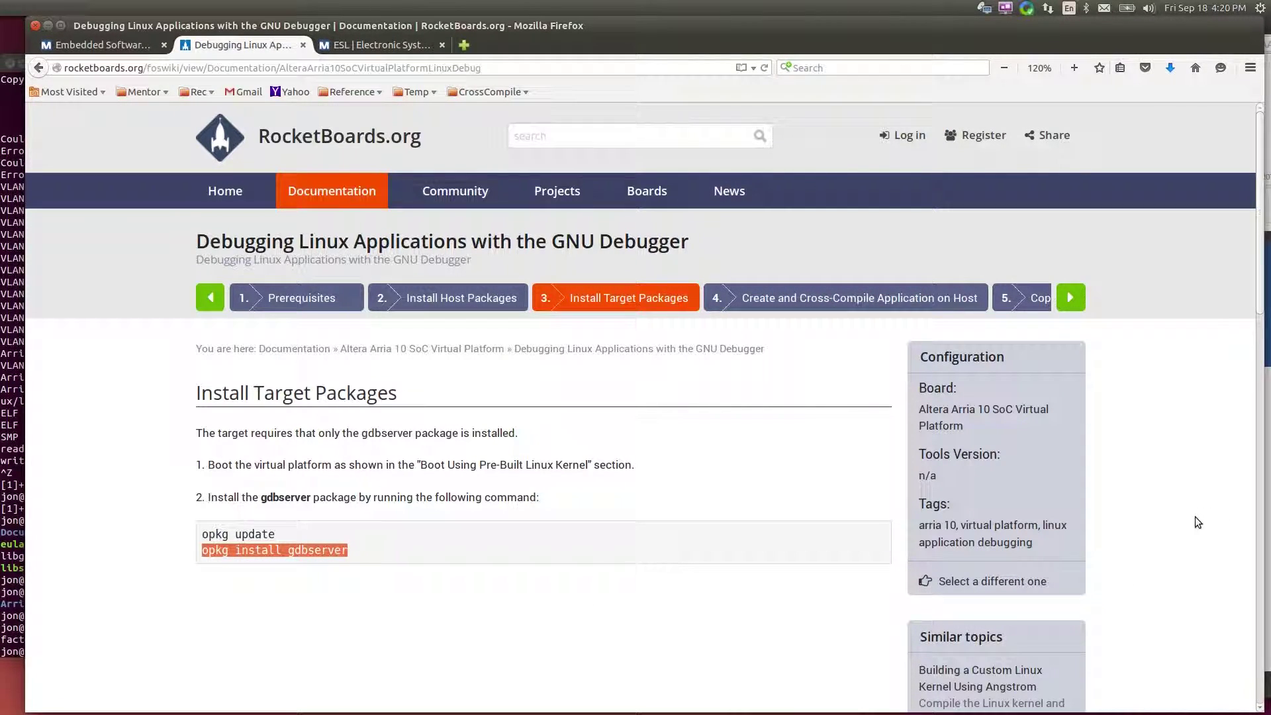
pyautogui.hotkey('alt', 'Tab')
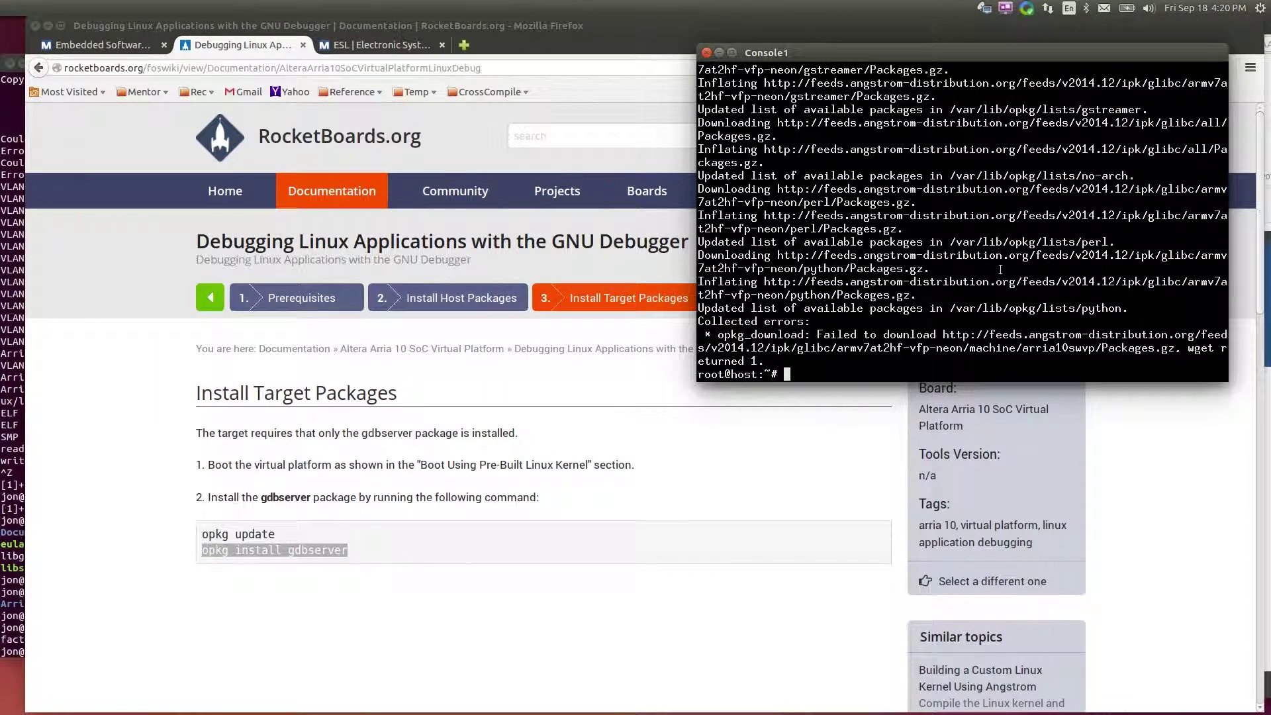
pyautogui.middleClick(1001, 270)
pyautogui.press('Return')
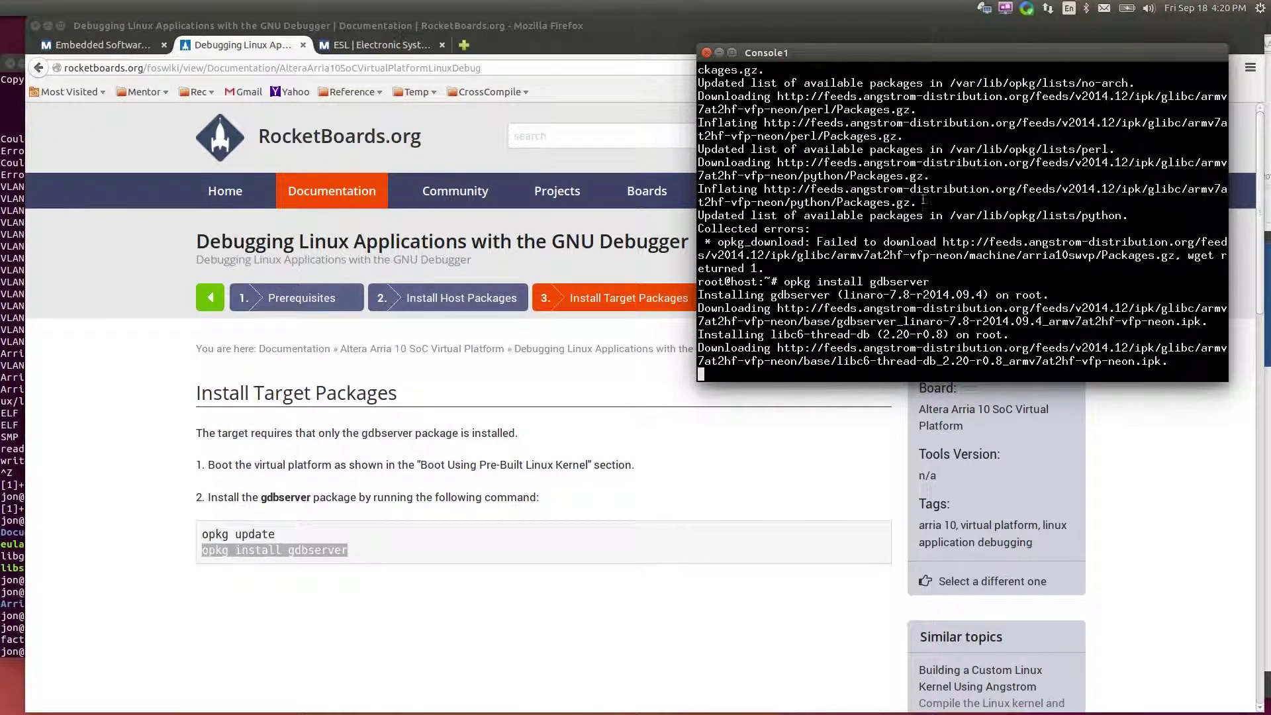
# Move the console aside and show the guide's step 4, Create and Cross-Compile Application on Host
pyautogui.moveTo(987, 49); pyautogui.dragTo(1073, 96)
pyautogui.click(664, 265)
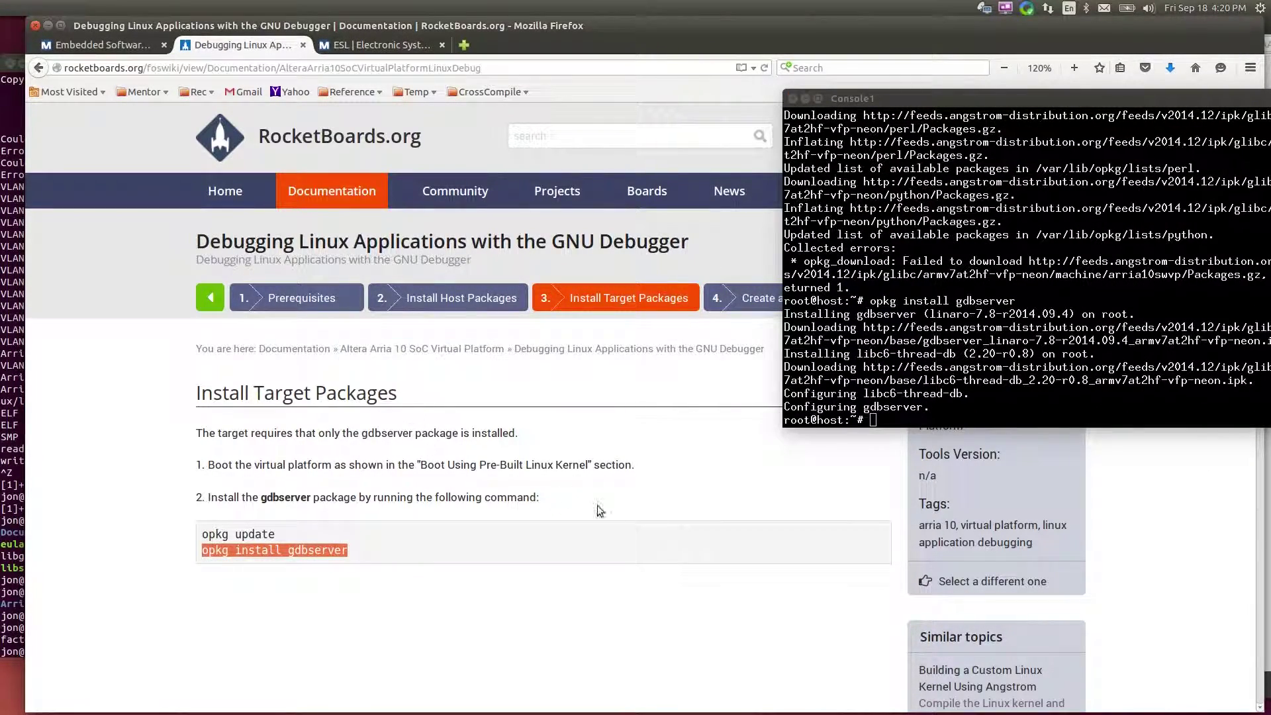
pyautogui.click(717, 654)
pyautogui.click(826, 300)
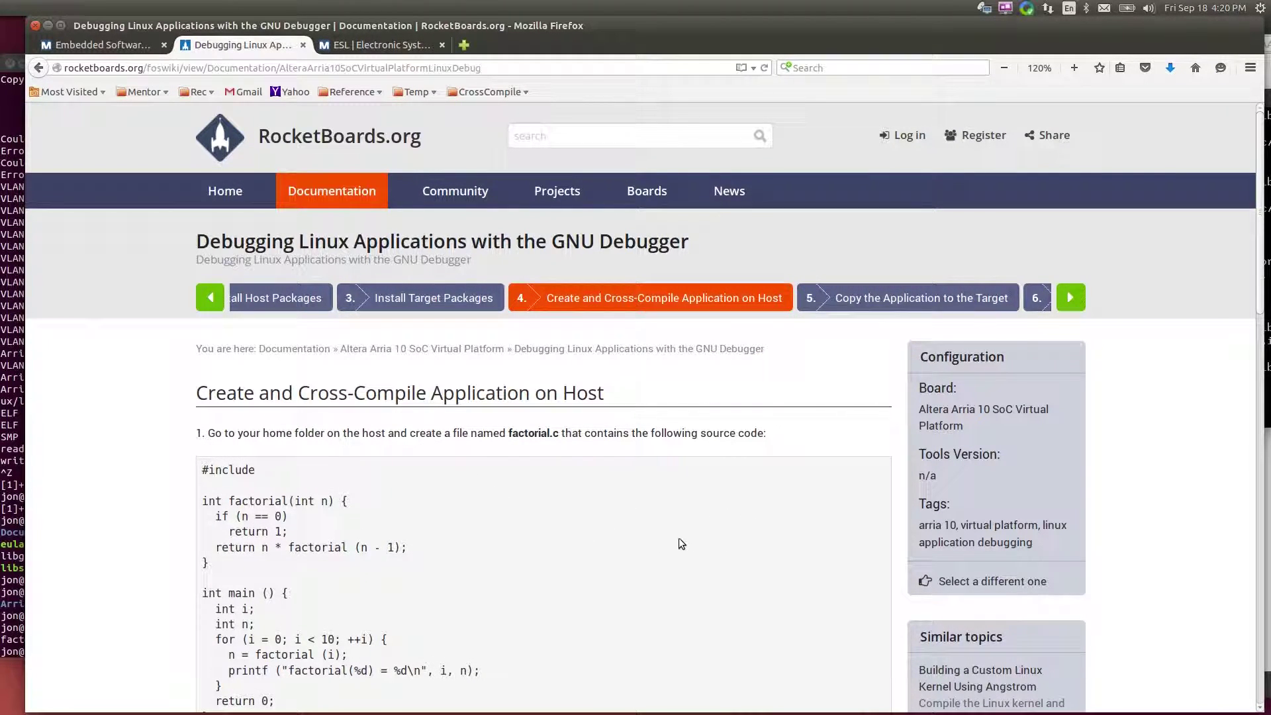
# Copy the guide's cross-compile command and display factorial.c in the host terminal
pyautogui.scroll(-5, 542, 574)
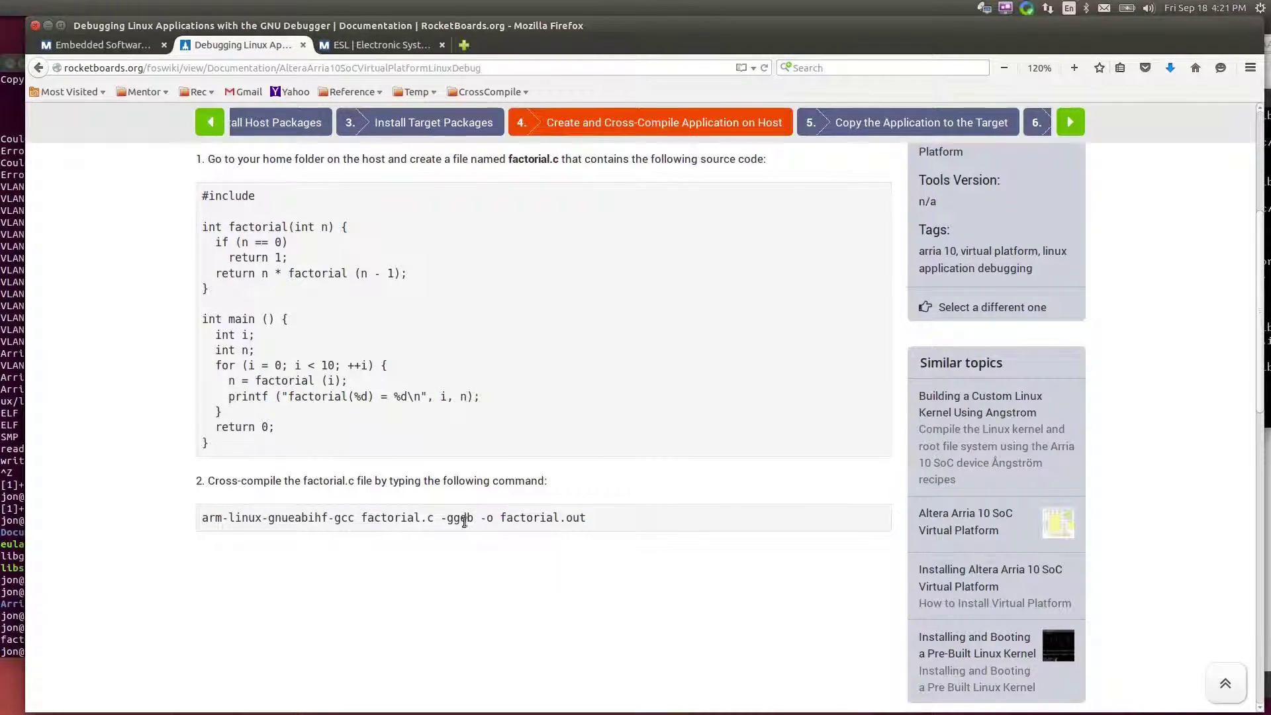
pyautogui.tripleClick(470, 521)
pyautogui.hotkey('ctrl', 'c')
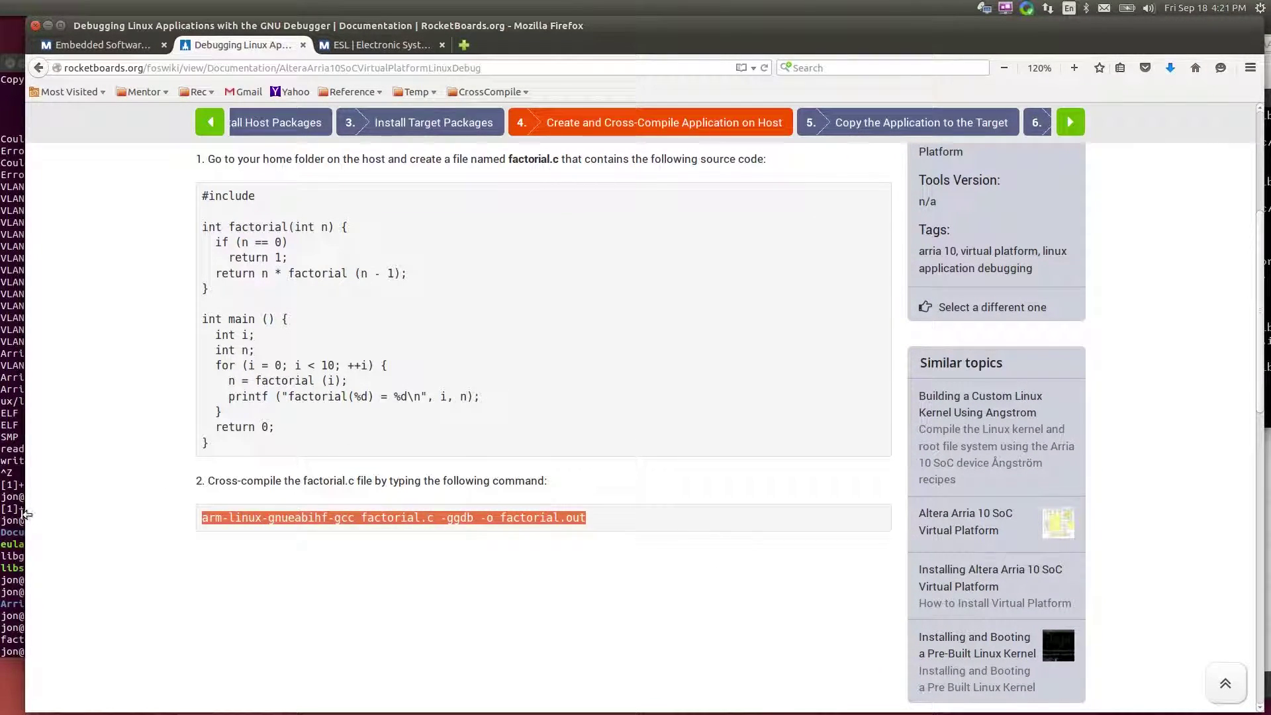
pyautogui.click(20, 514)
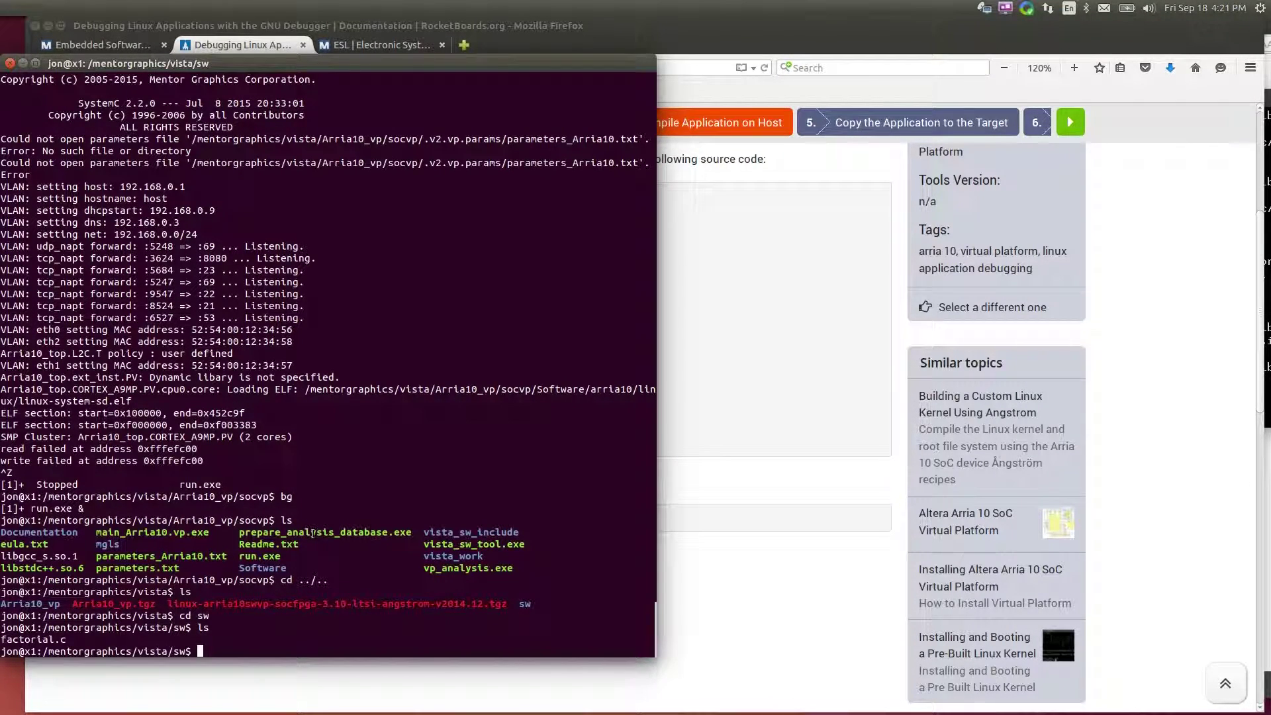
pyautogui.write('ls')
pyautogui.press('Return')
pyautogui.write('cat f')
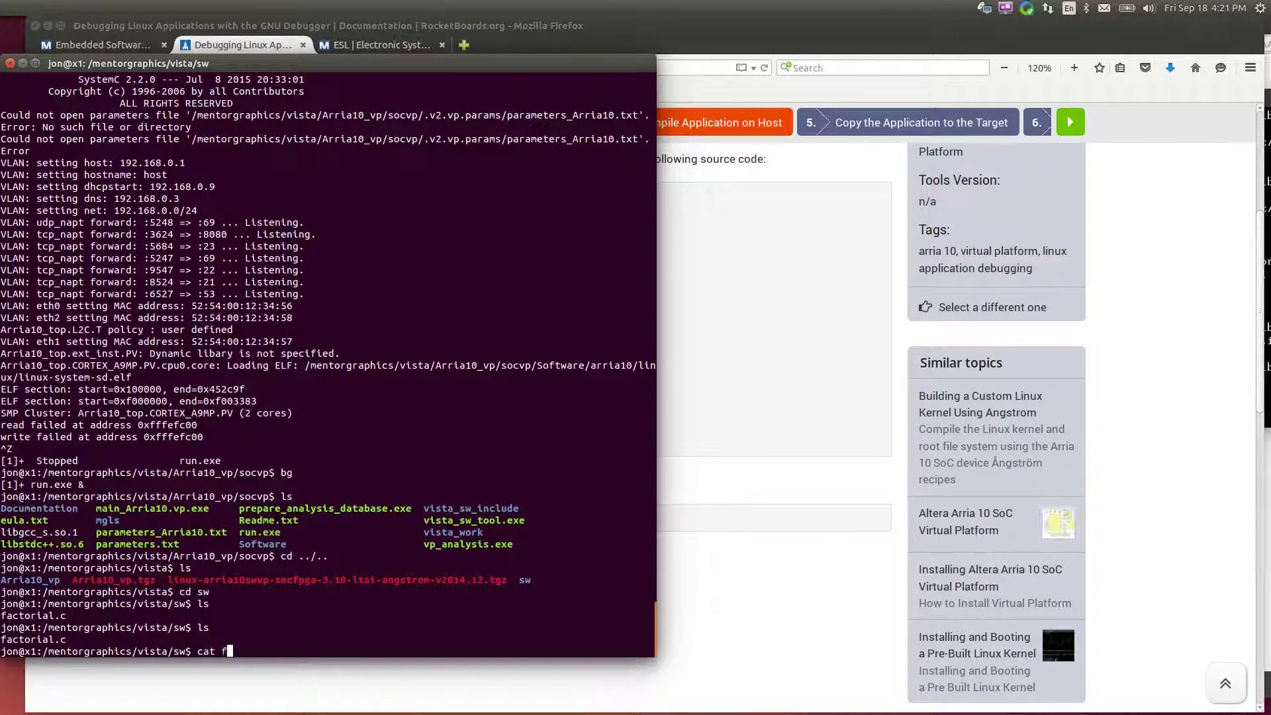
pyautogui.write('actorial.c')
pyautogui.press('Return')
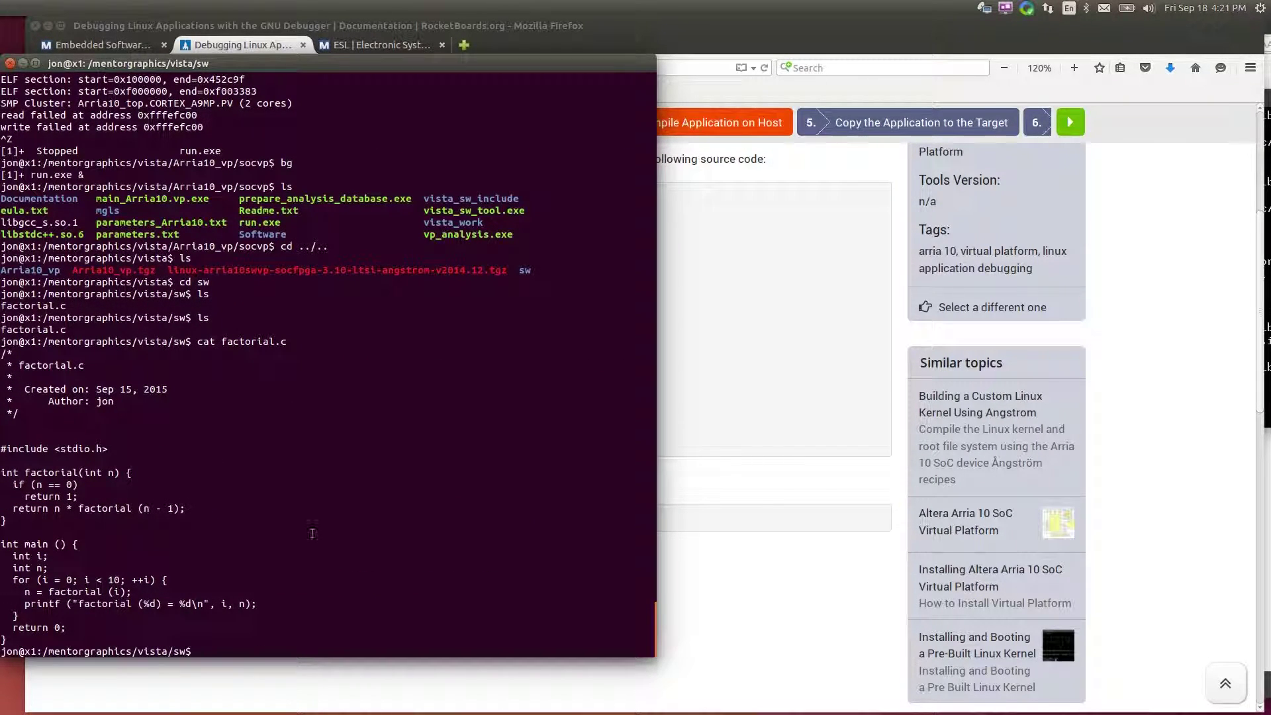
# Compile factorial.out with arm-linux-gnueabihf-gcc -ggdb and confirm it's an ARM 32-bit ELF with file *out
pyautogui.hotkey('ctrl', 'shift', 'v')
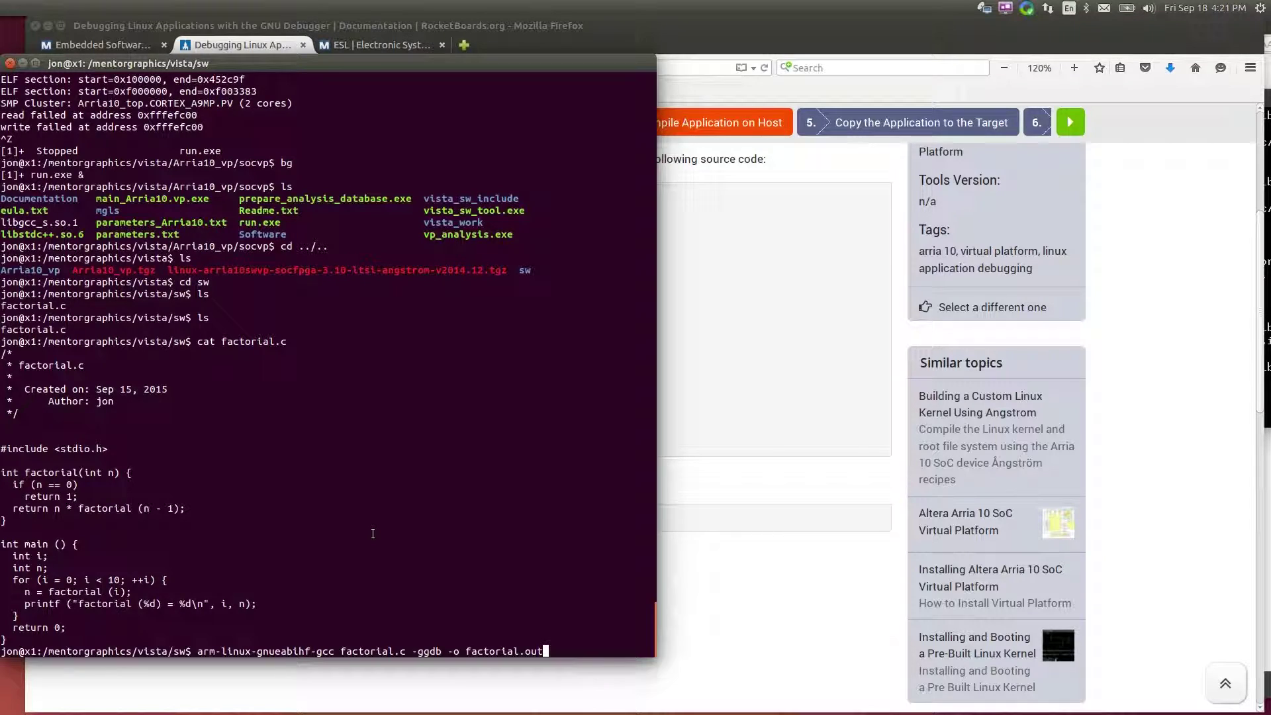
pyautogui.press('Return')
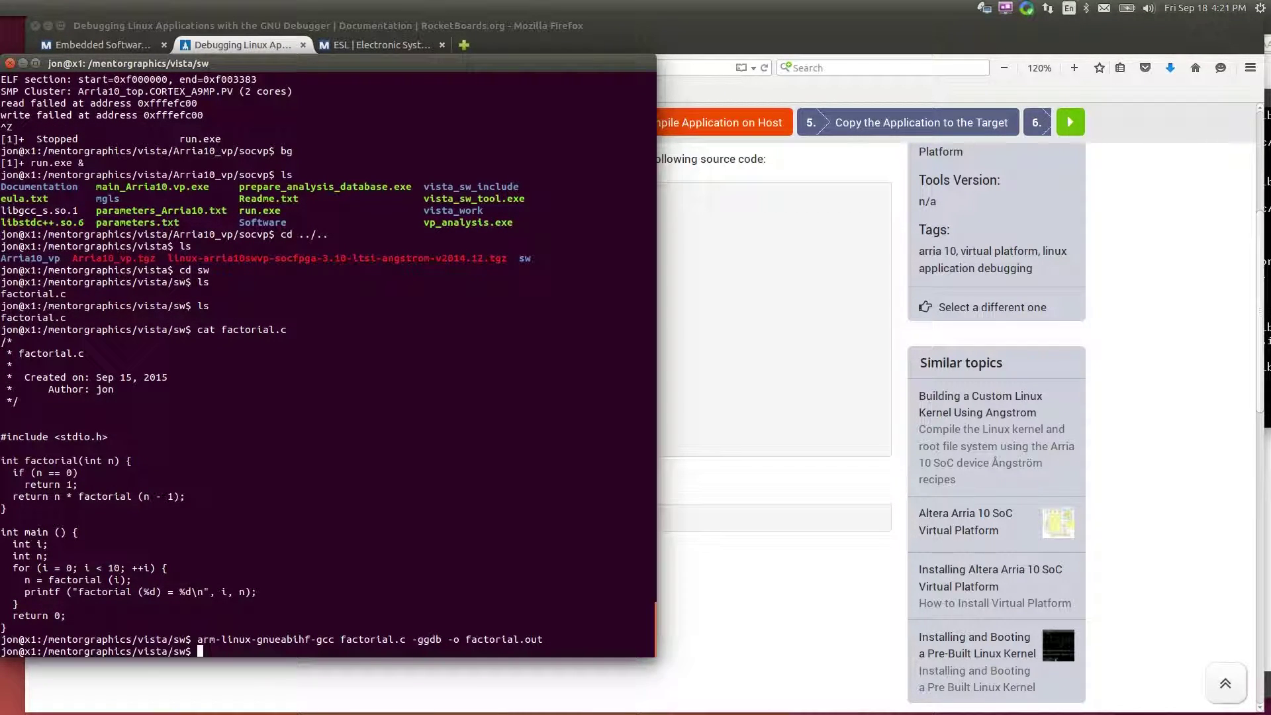
pyautogui.write('ls')
pyautogui.press('Return')
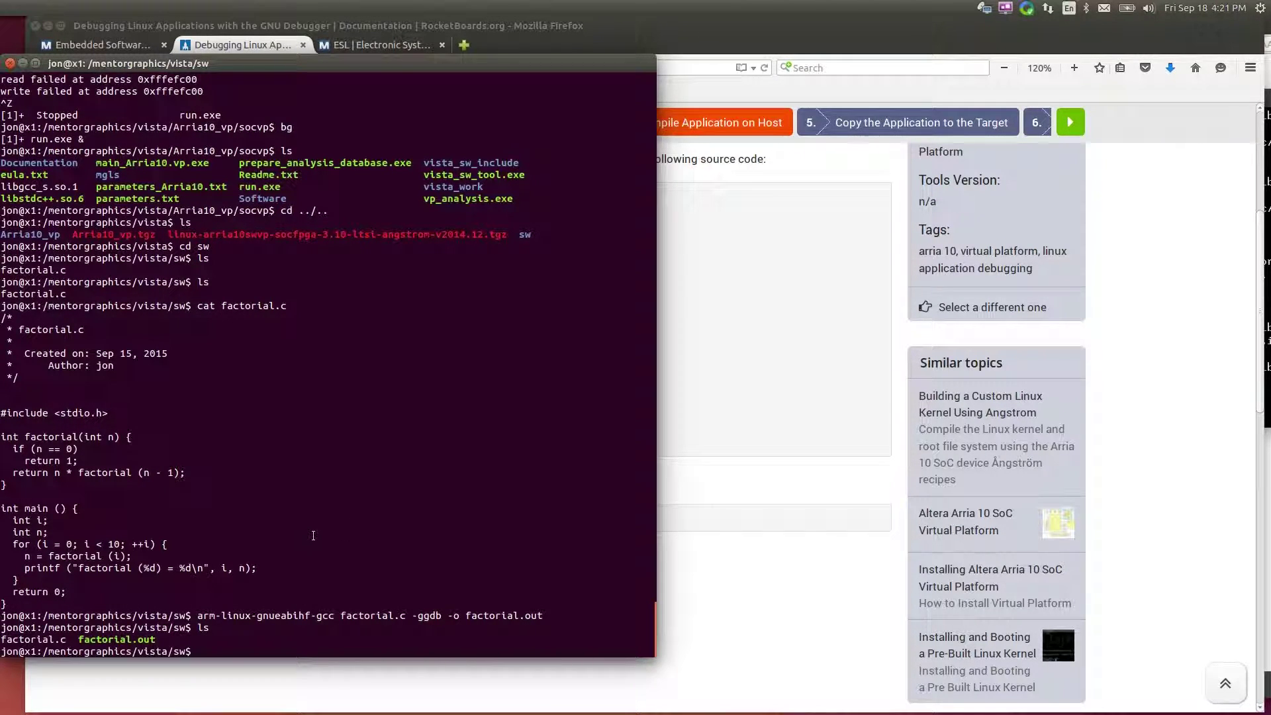
pyautogui.write('file *out')
pyautogui.press('Return')
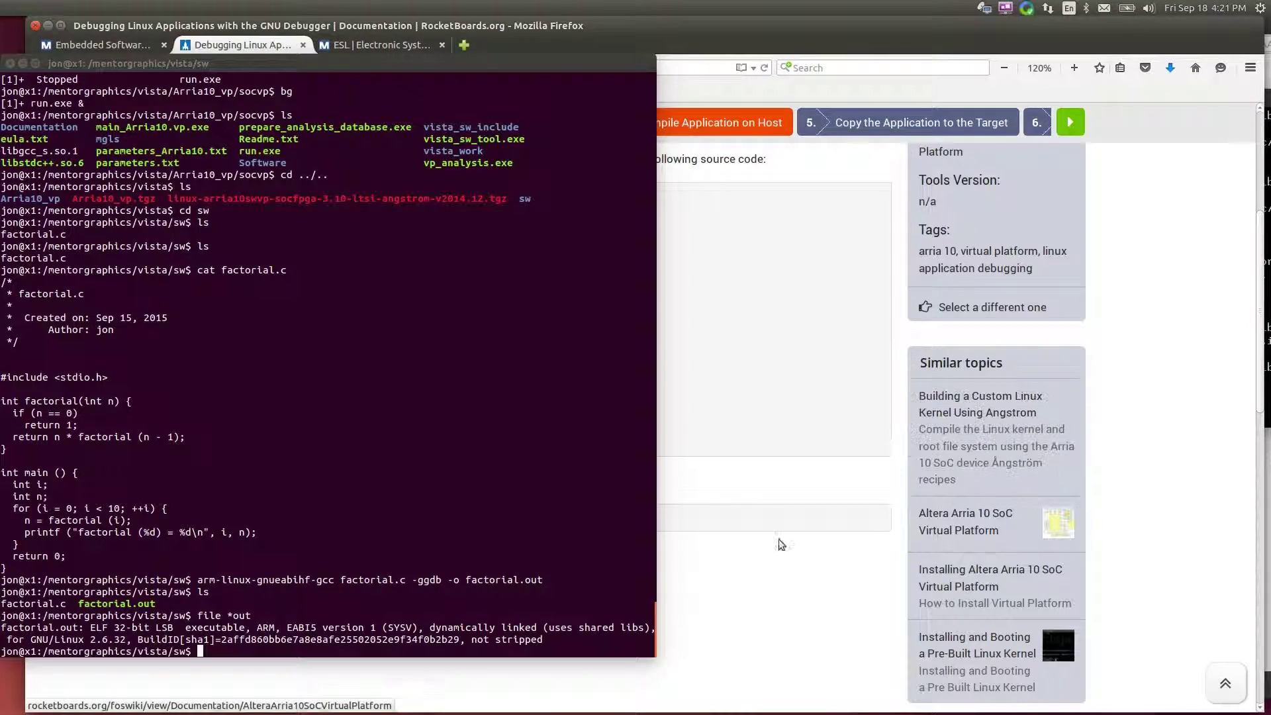
pyautogui.write('pwd')
pyautogui.press('Return')
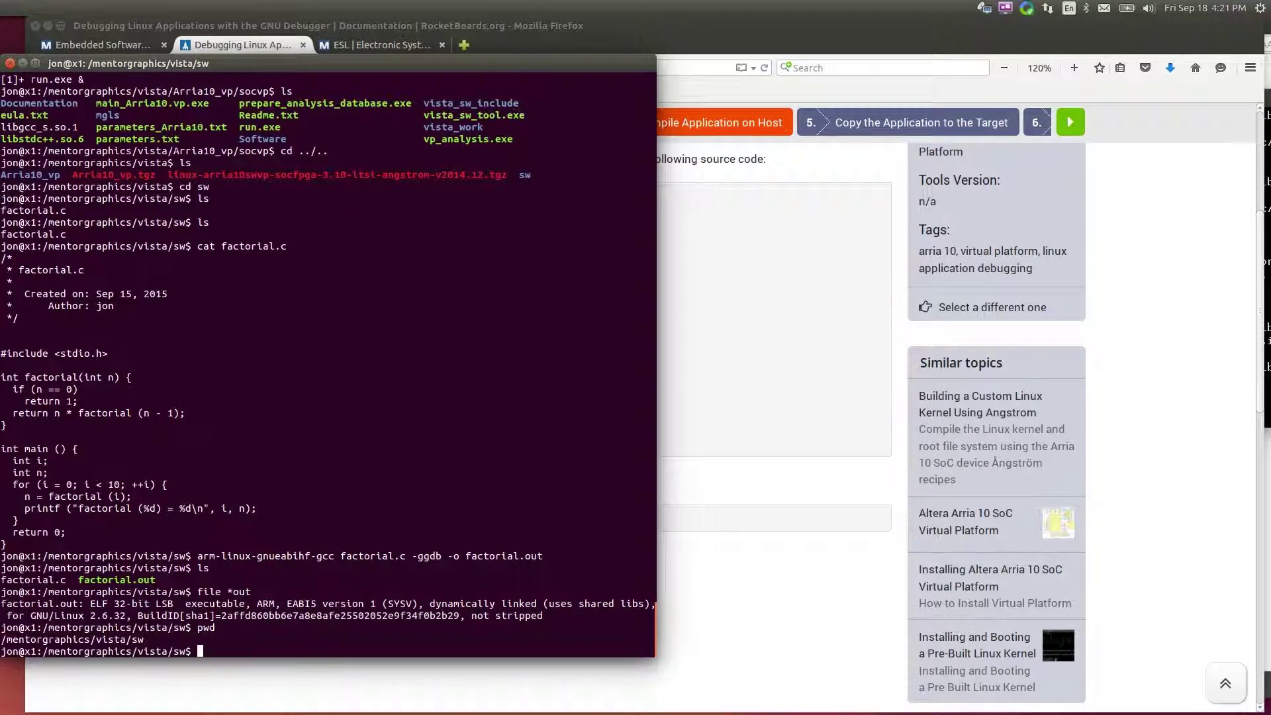
pyautogui.hotkey('alt', 'Tab')
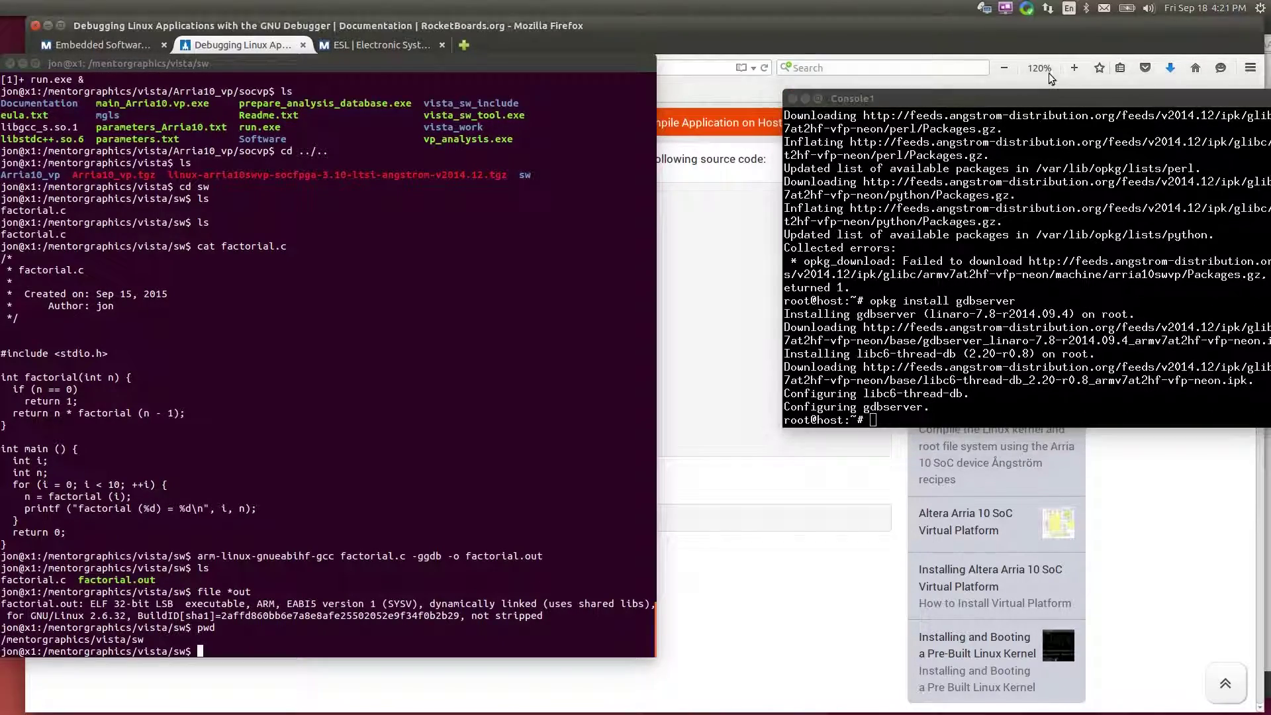
# Fetch factorial.out onto the target with scp from the host's /mentorgraphics/vista/sw folder, entering the account password
pyautogui.moveTo(1045, 98); pyautogui.dragTo(1037, 82)
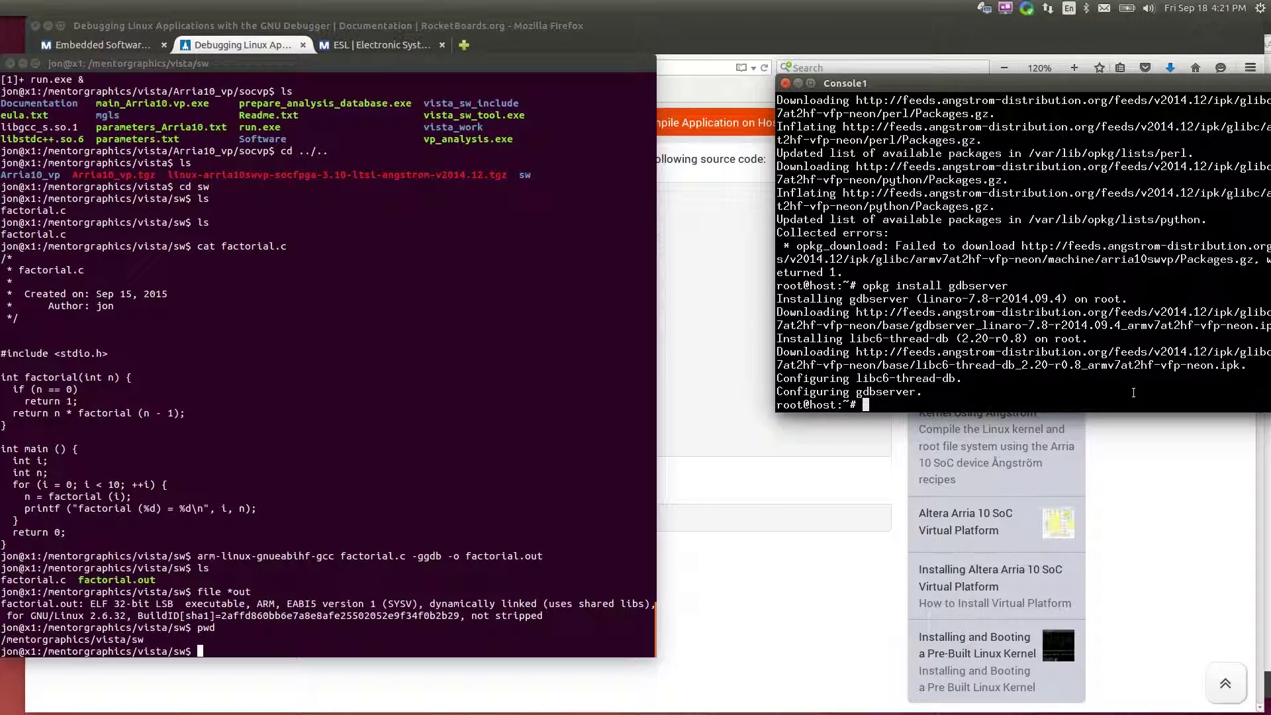
pyautogui.write('scp jon@10.0.0.17:/men')
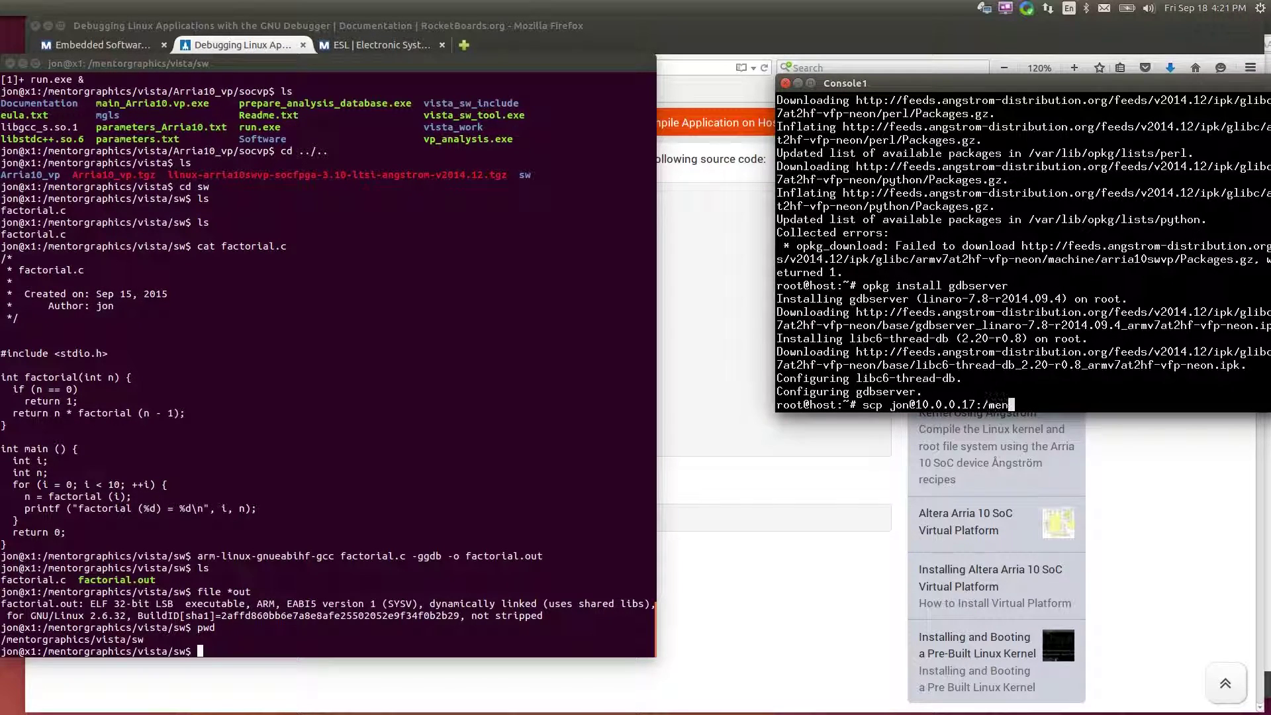
pyautogui.write('torgraphics/vista/sw')
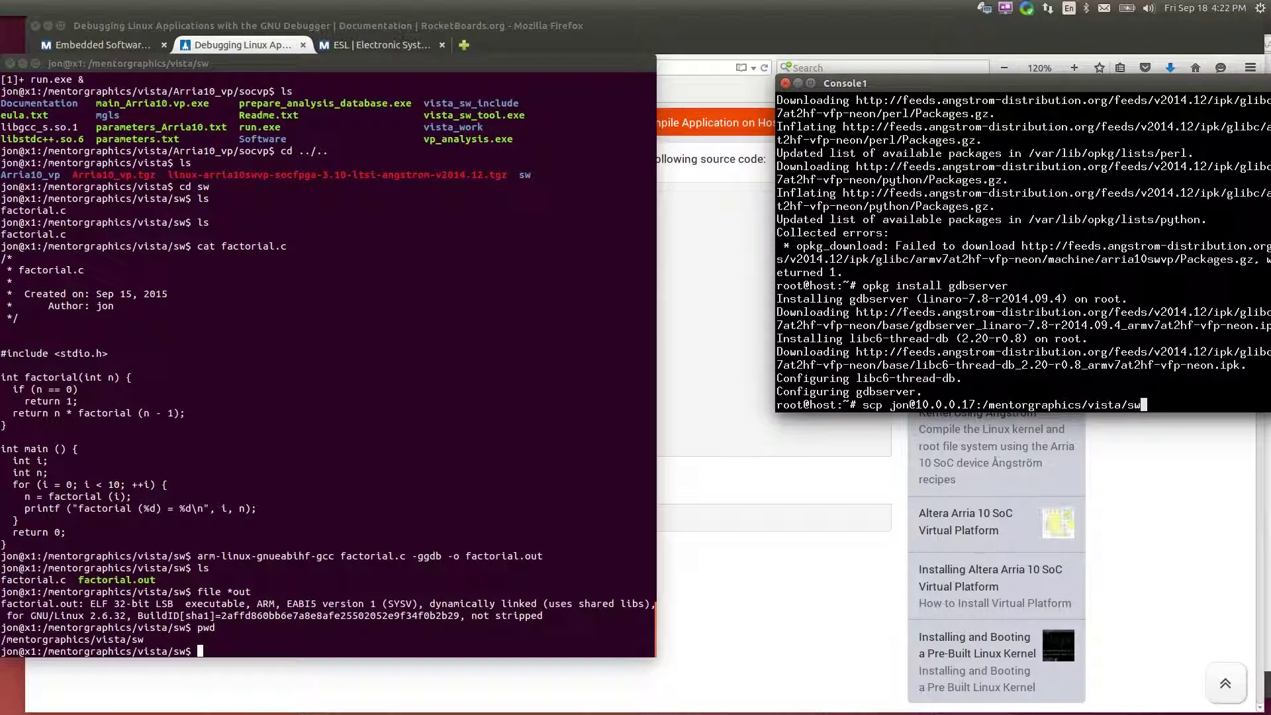
pyautogui.write('/factorial.out .')
pyautogui.press('Return')
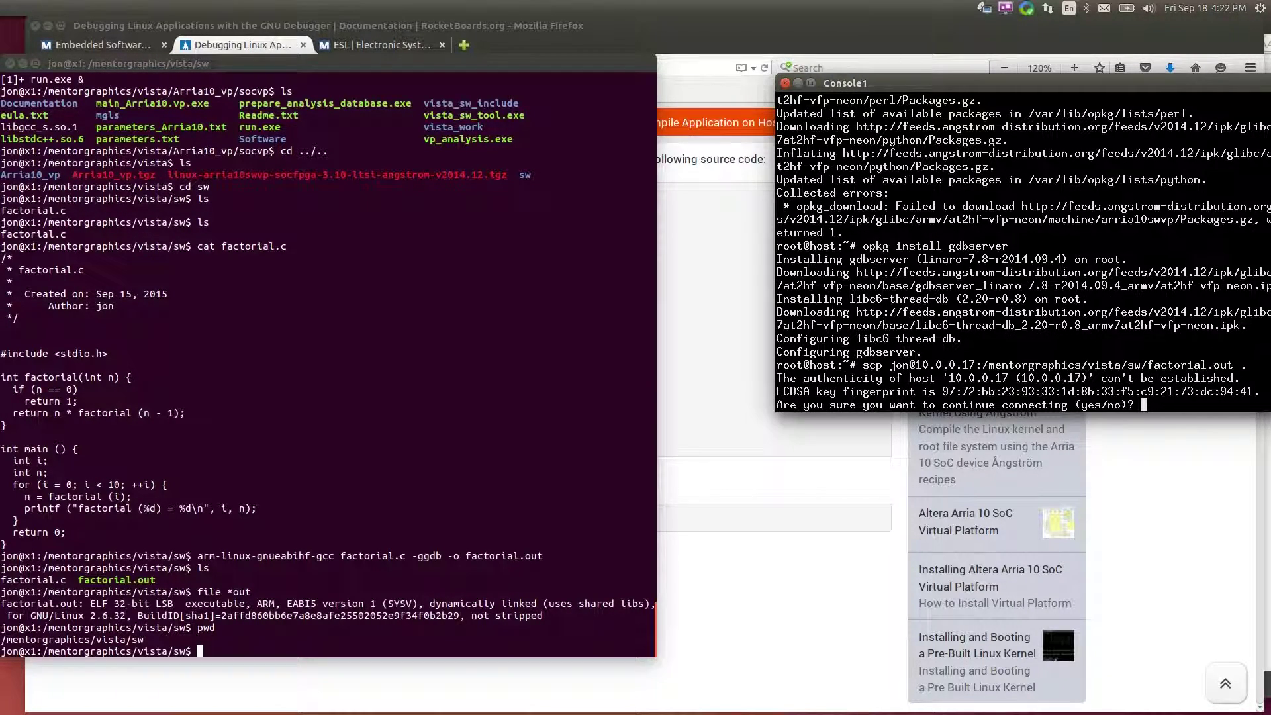
pyautogui.write('yes')
pyautogui.press('Return')
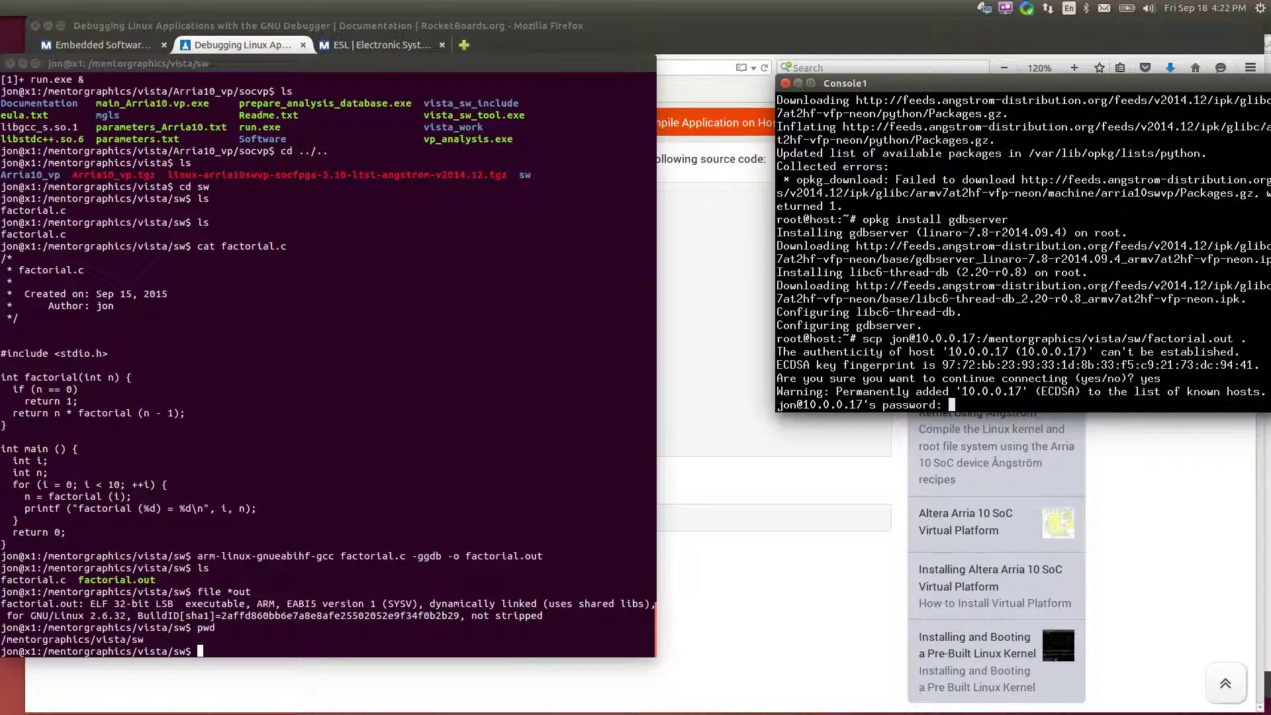
pyautogui.press('Return')
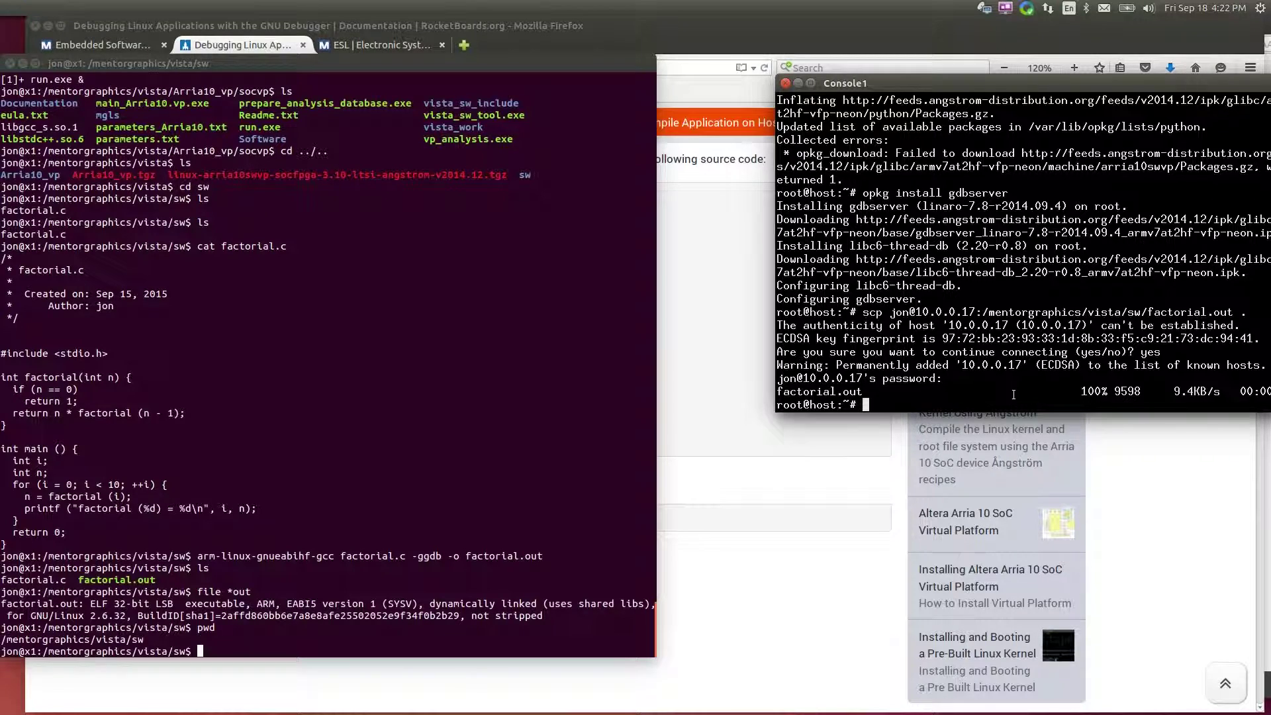
# Run ./fac* on the target, printing factorial (0) through (9) = 362880
pyautogui.write('ls')
pyautogui.press('Return')
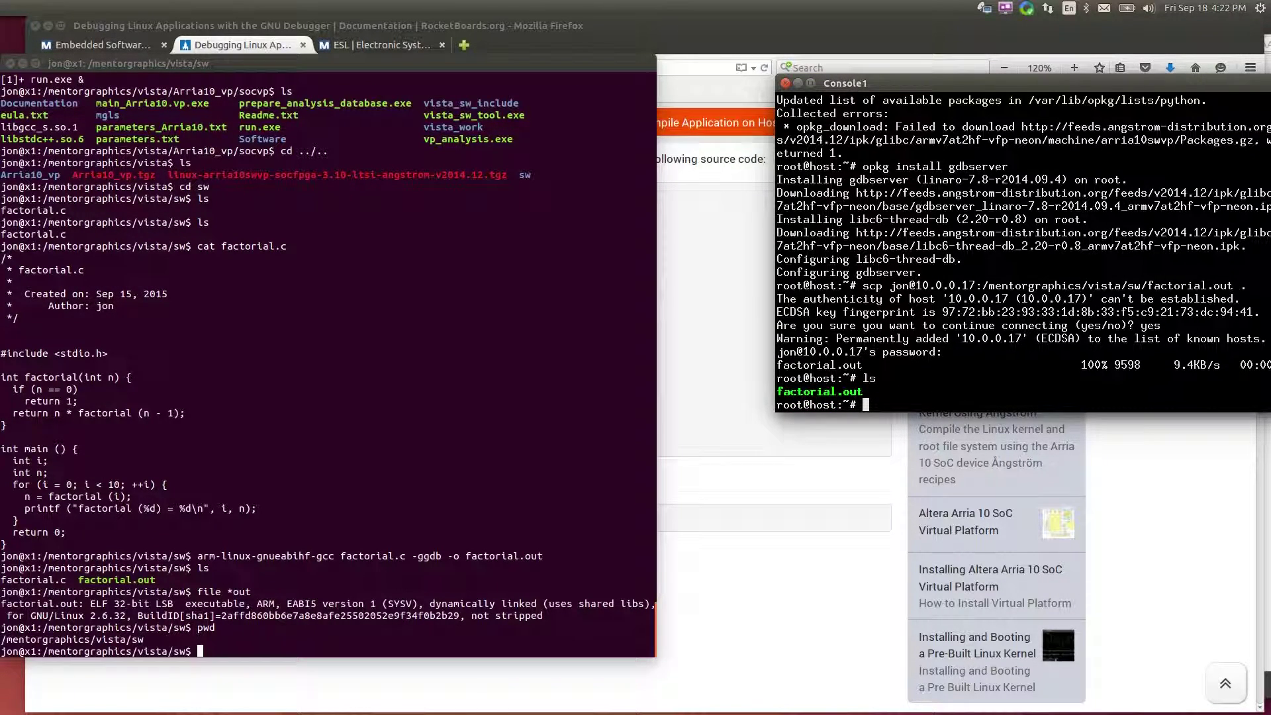
pyautogui.write('./fac*')
pyautogui.press('Return')
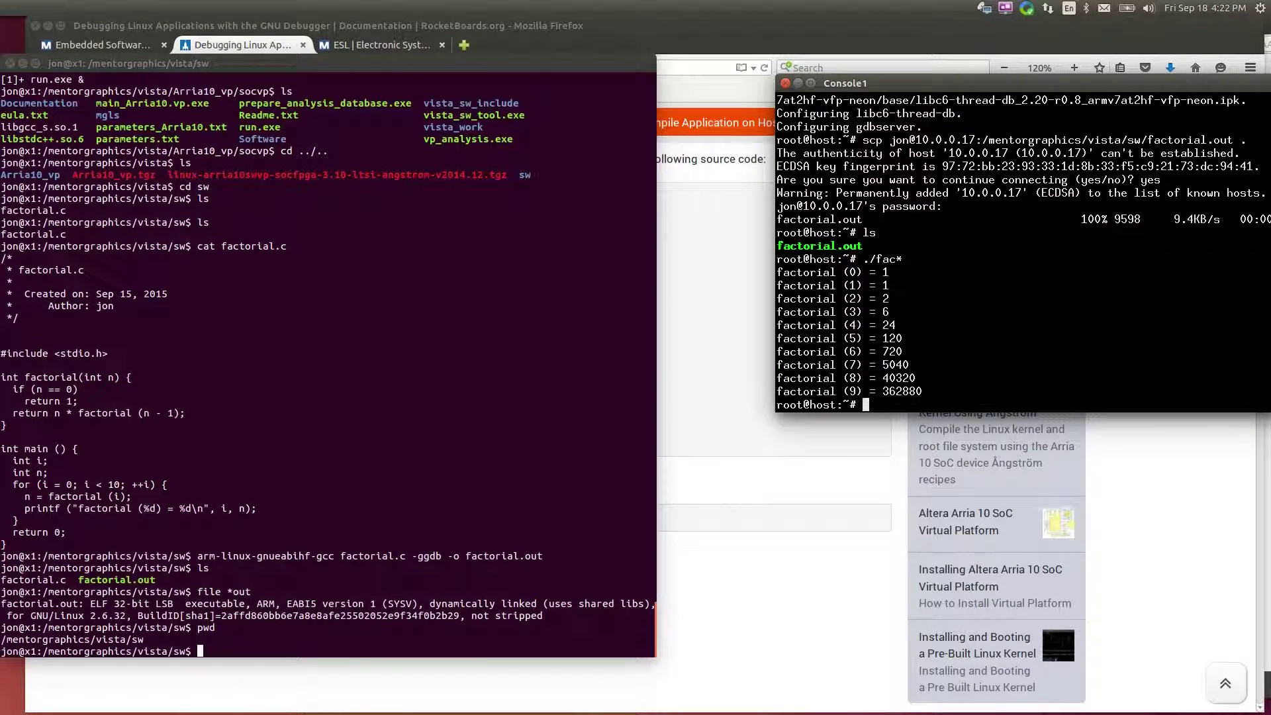
pyautogui.click(881, 436)
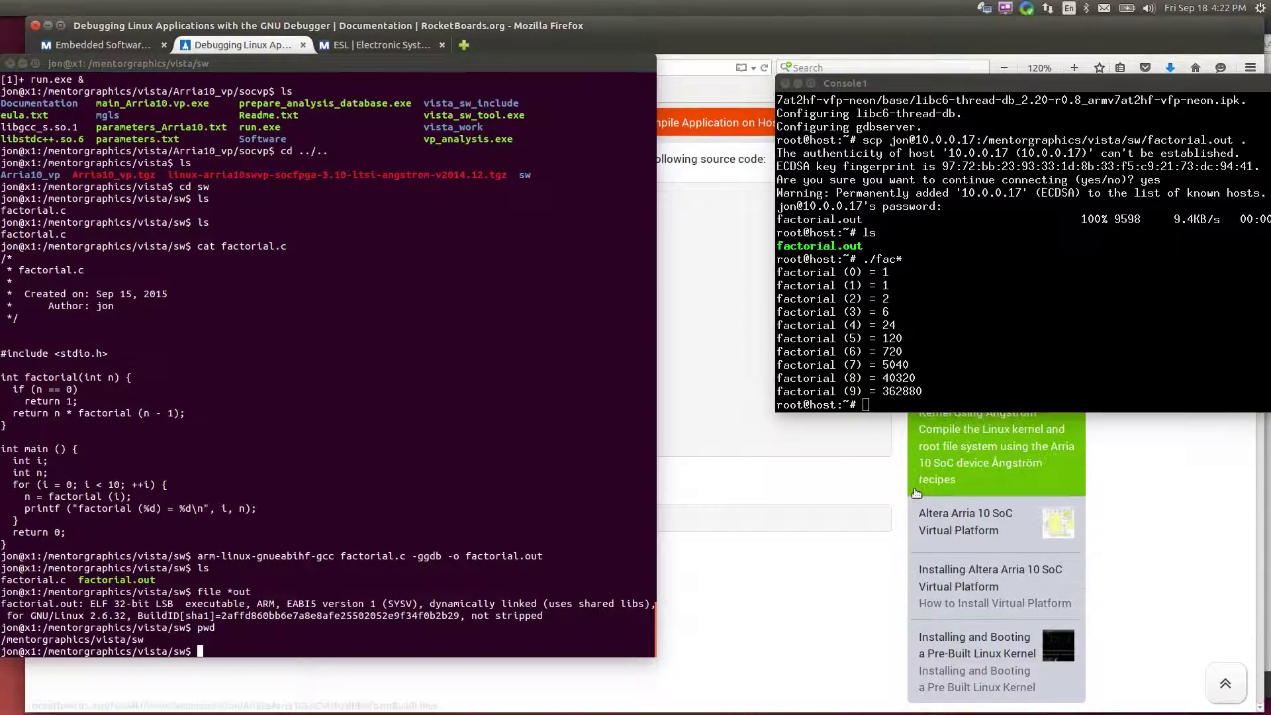
# Start gdbserver :8080 ./factorial.out on the target using the command from step 6
pyautogui.click(772, 614)
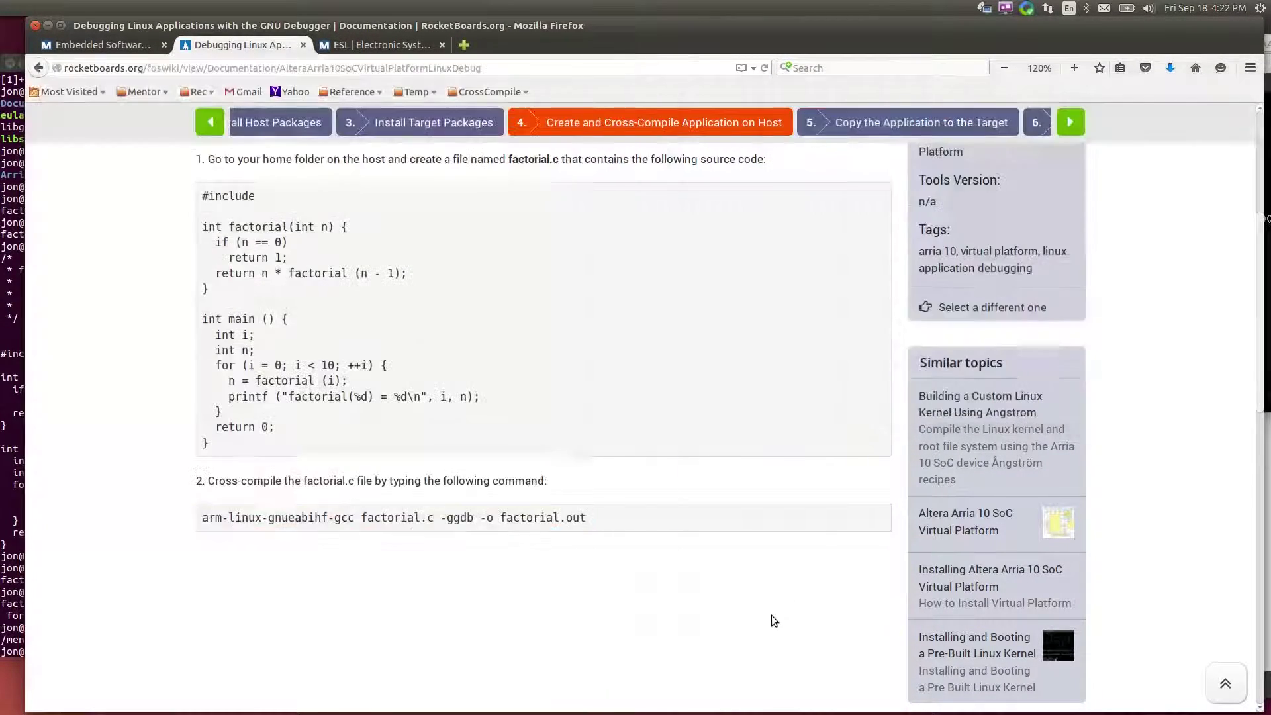
pyautogui.click(896, 125)
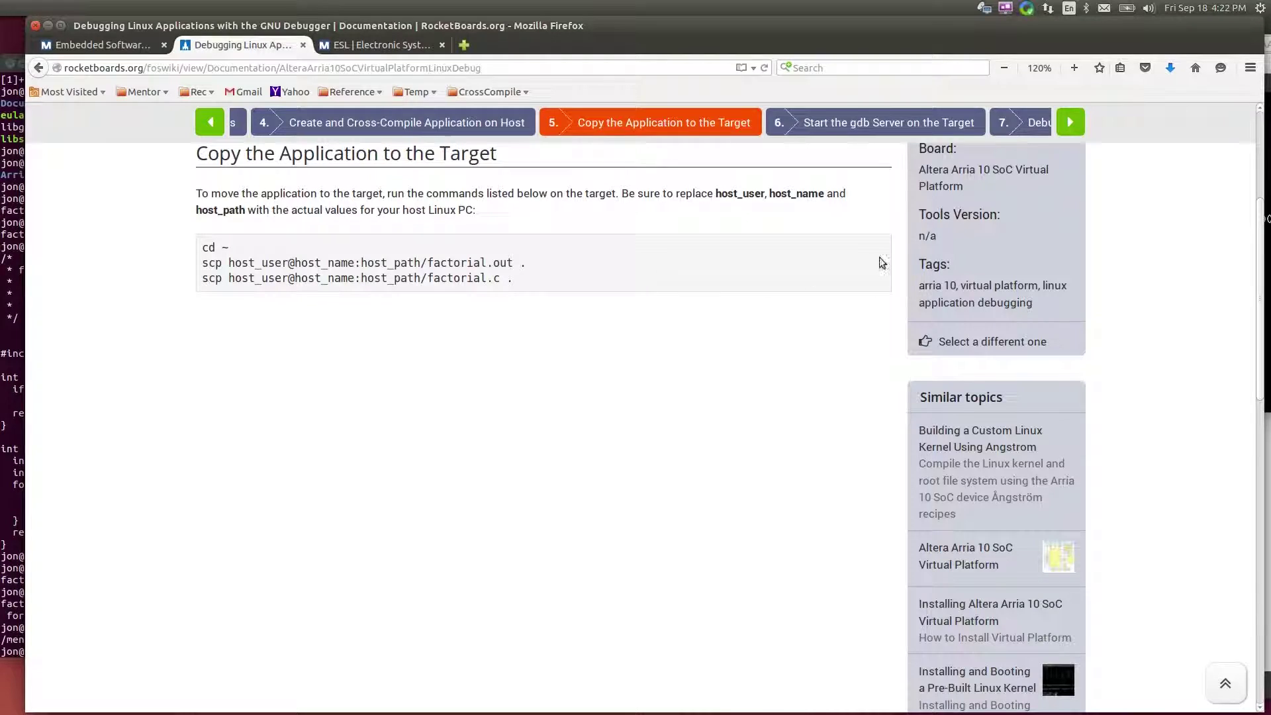
pyautogui.click(865, 126)
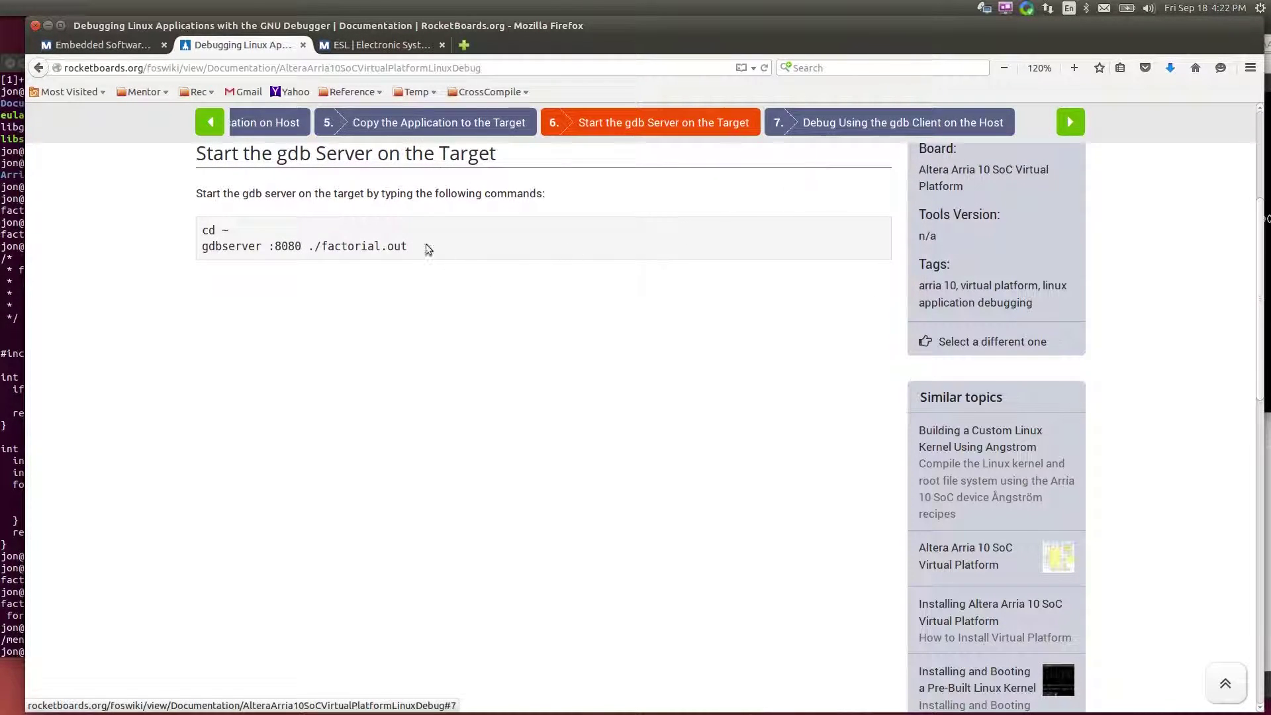
pyautogui.tripleClick(370, 249)
pyautogui.hotkey('ctrl', 'c')
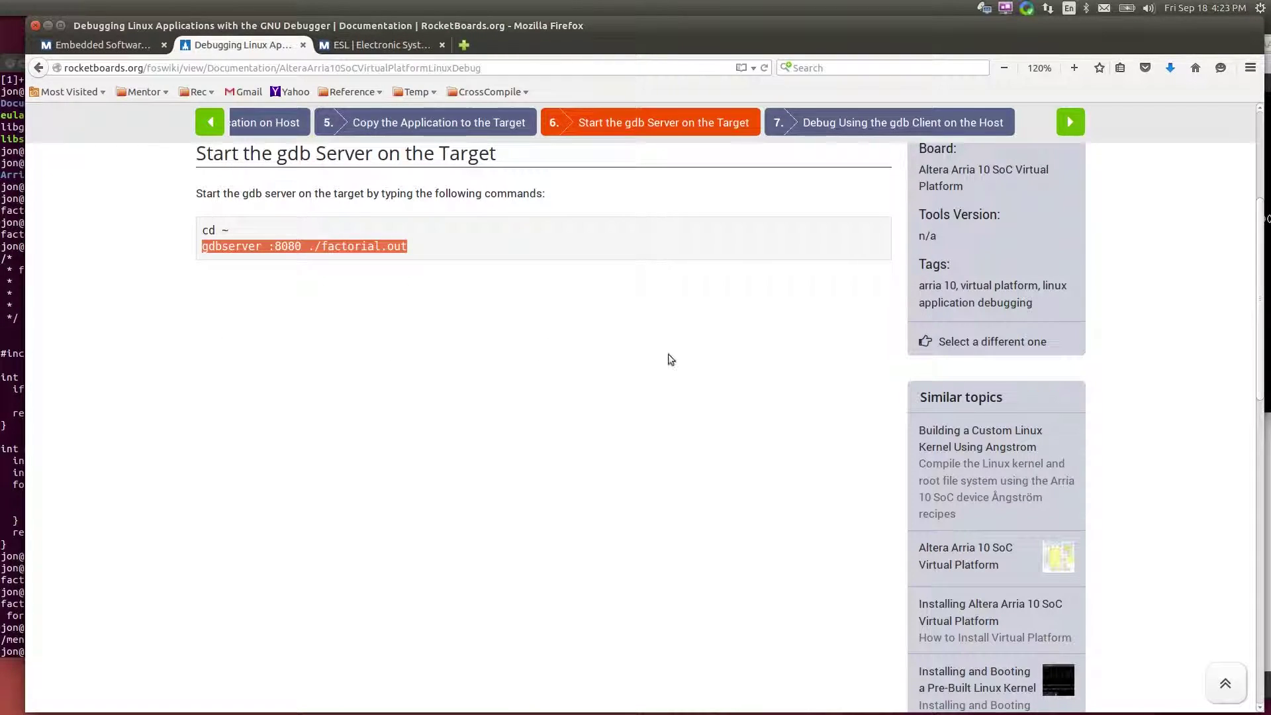
pyautogui.hotkey('alt', 'Tab')
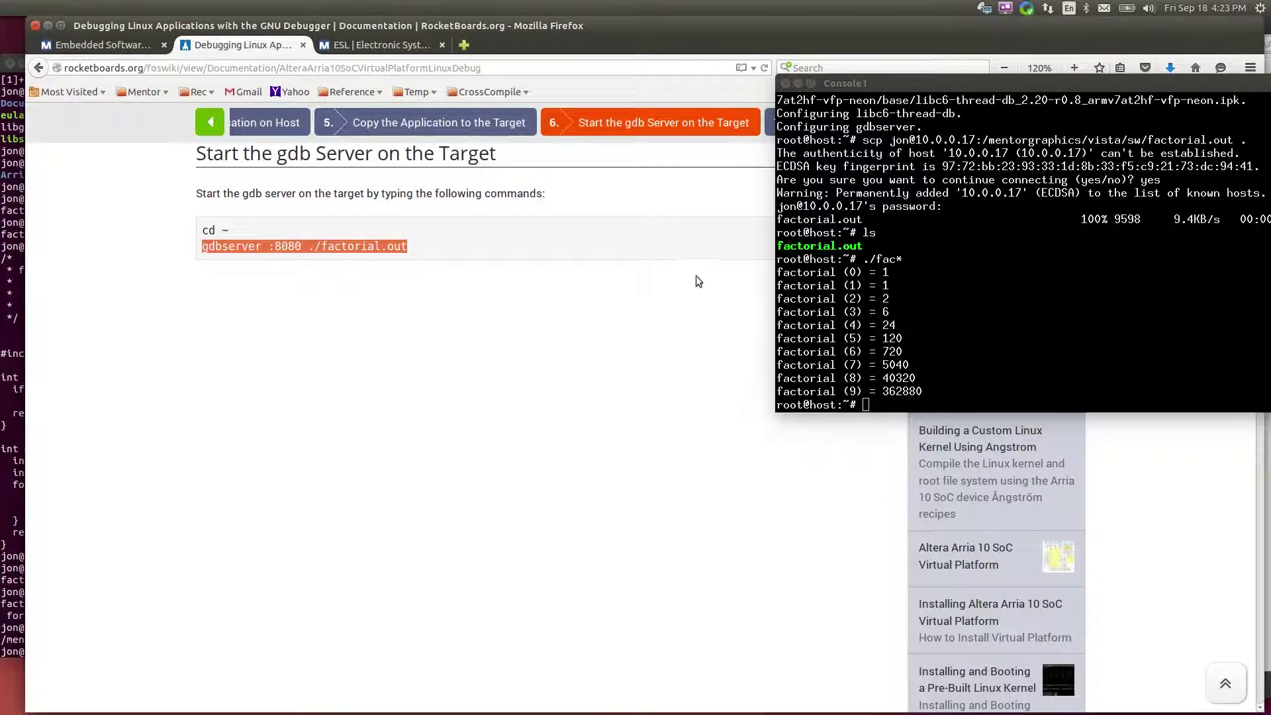
pyautogui.middleClick(953, 329)
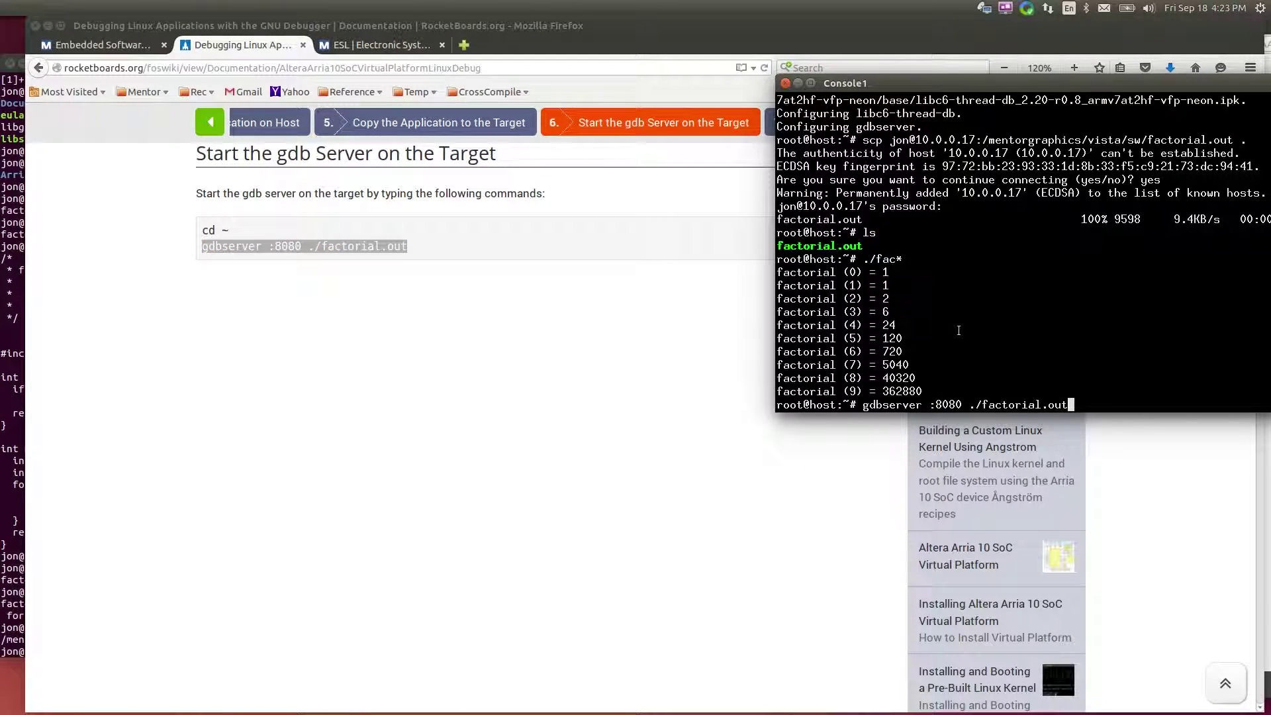
pyautogui.press('Return')
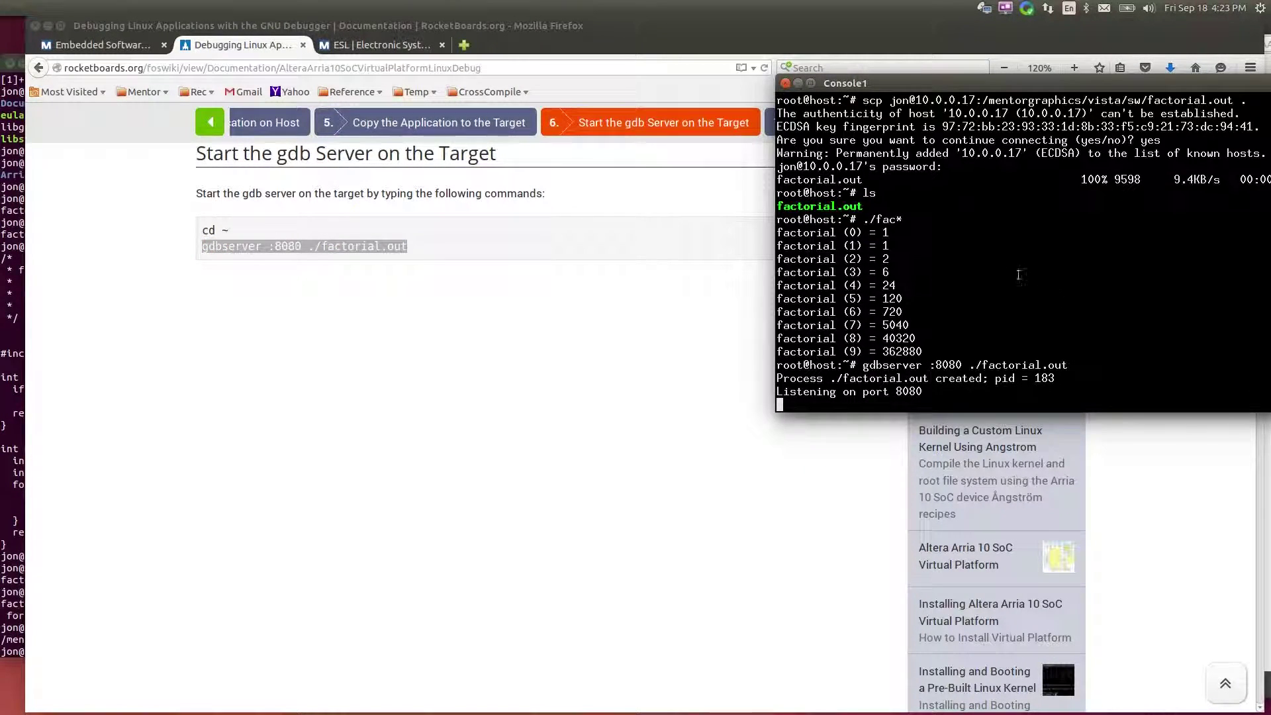
pyautogui.click(543, 499)
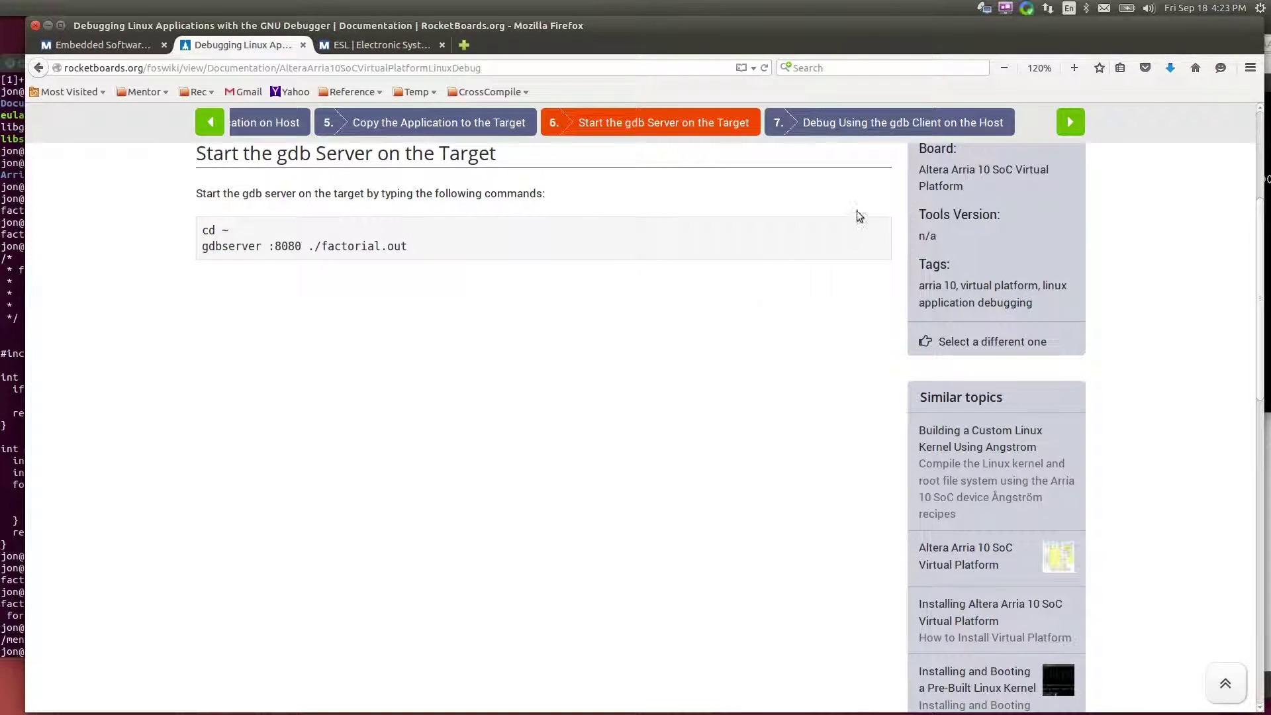
# Paste step 7's gdb-multiarch ./factorial.out command at the host terminal prompt
pyautogui.click(881, 124)
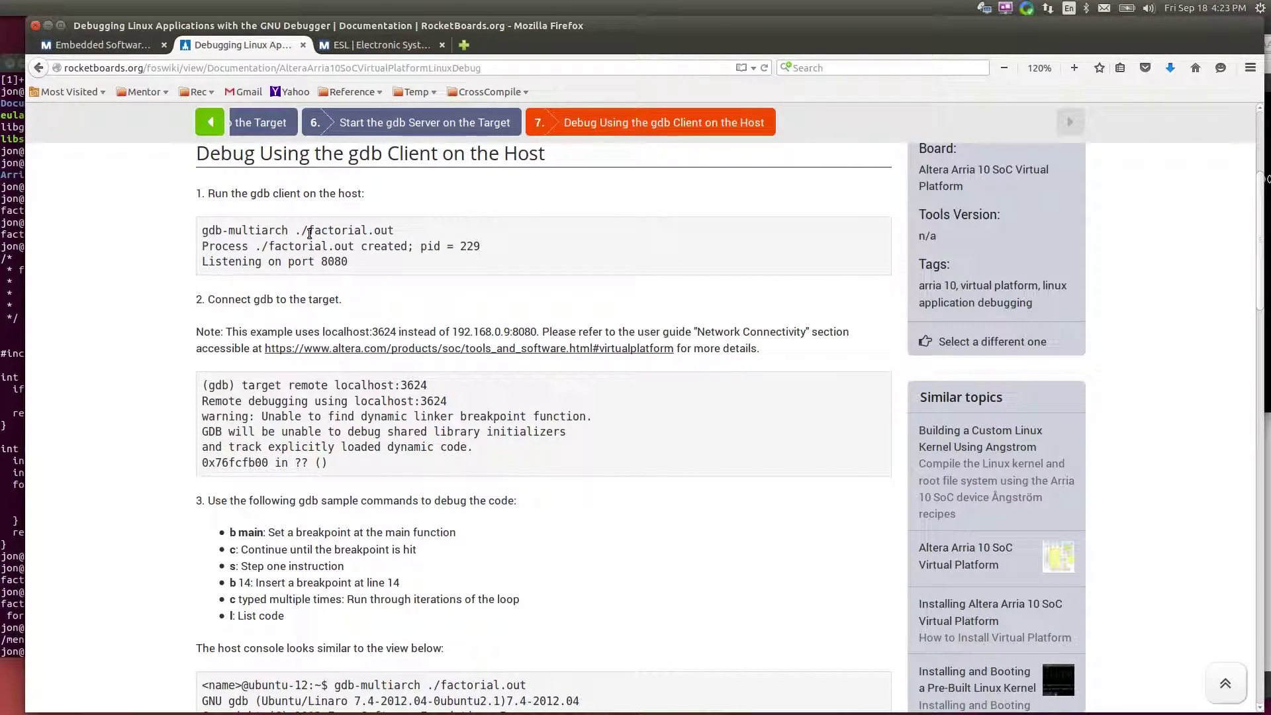
pyautogui.tripleClick(360, 230)
pyautogui.hotkey('ctrl', 'c')
pyautogui.click(16, 490)
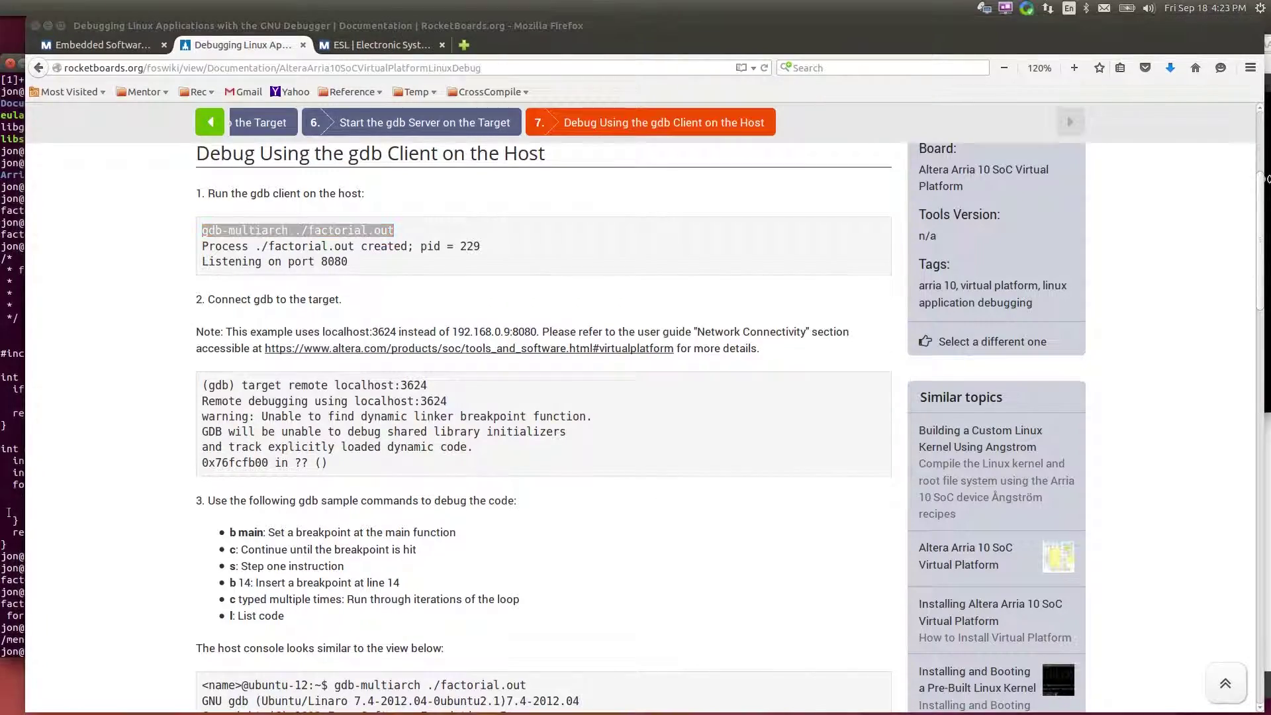
pyautogui.middleClick(163, 515)
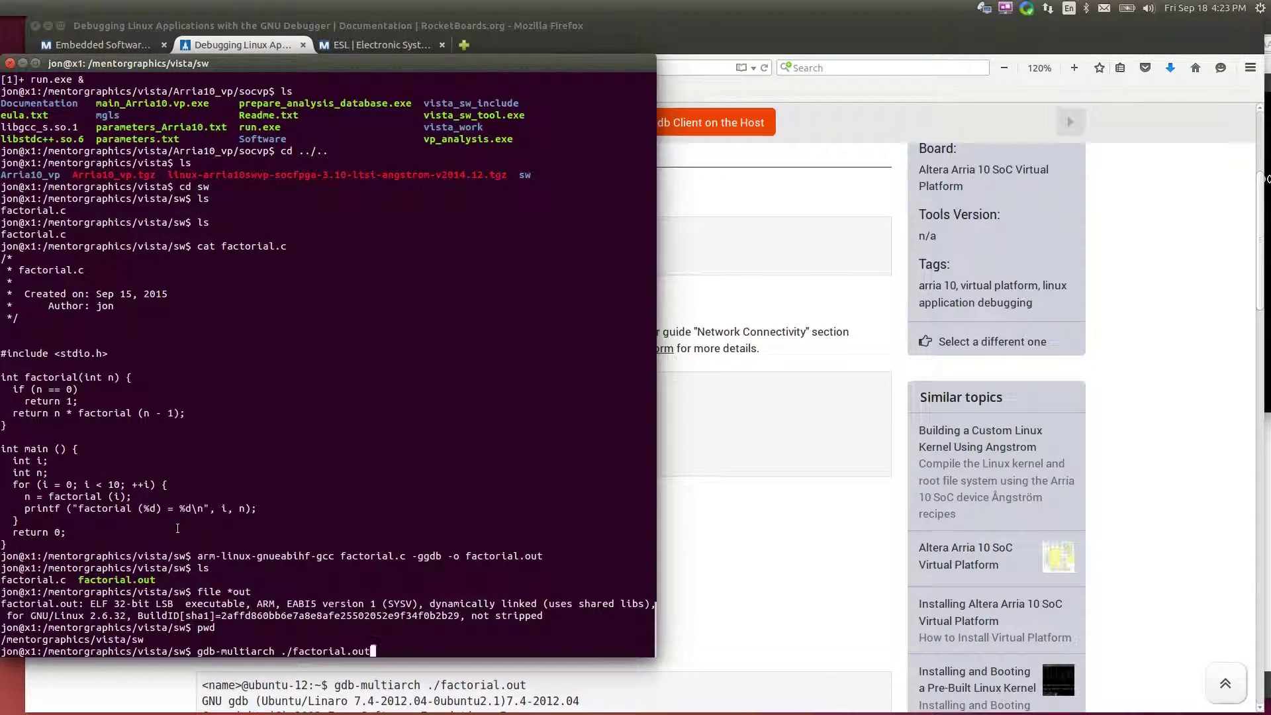
# Launch gdb-multiarch on factorial.out and copy the 'target remote localhost:3624' command from the tutorial
pyautogui.press('Return')
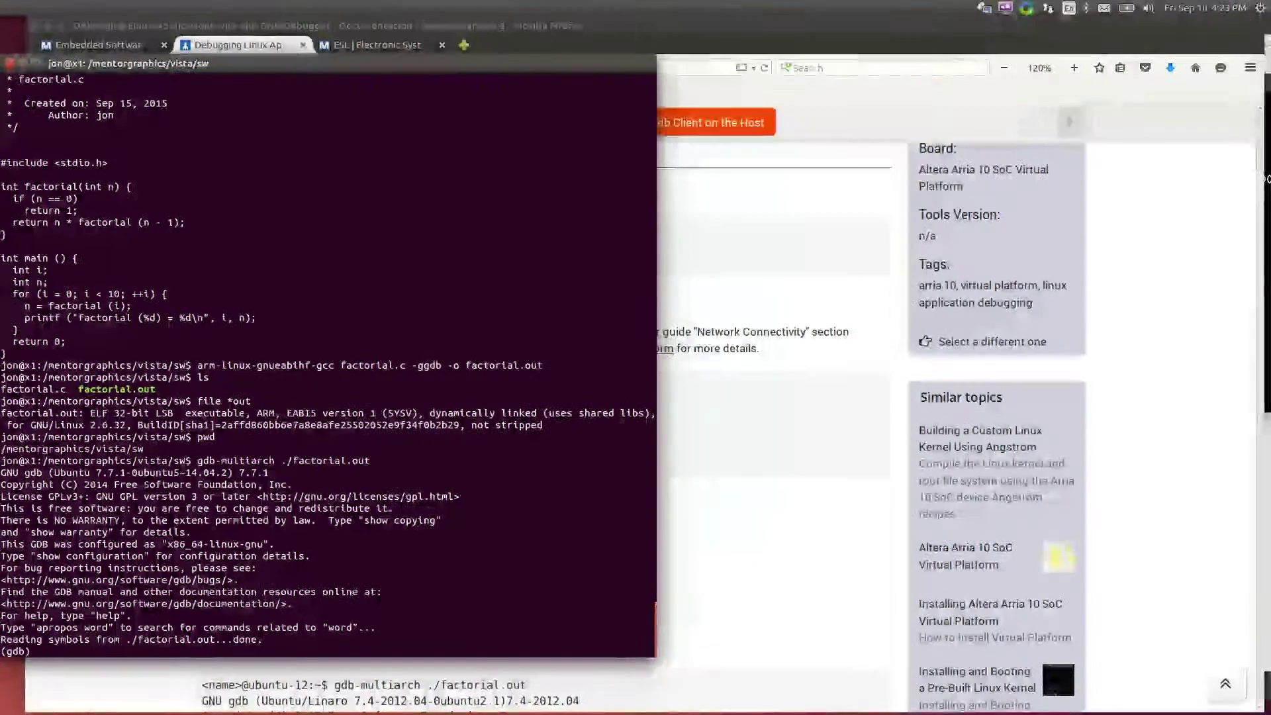
pyautogui.click(721, 561)
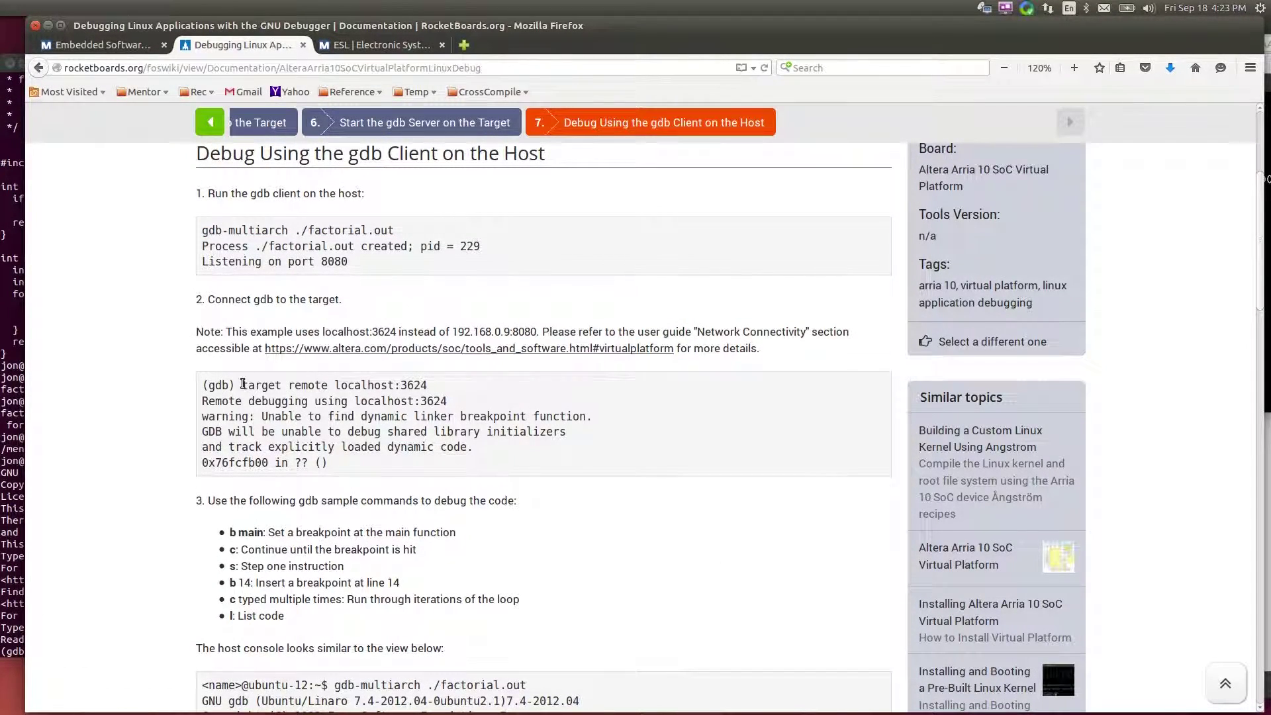
pyautogui.moveTo(242, 384); pyautogui.dragTo(442, 388)
pyautogui.hotkey('ctrl', 'c')
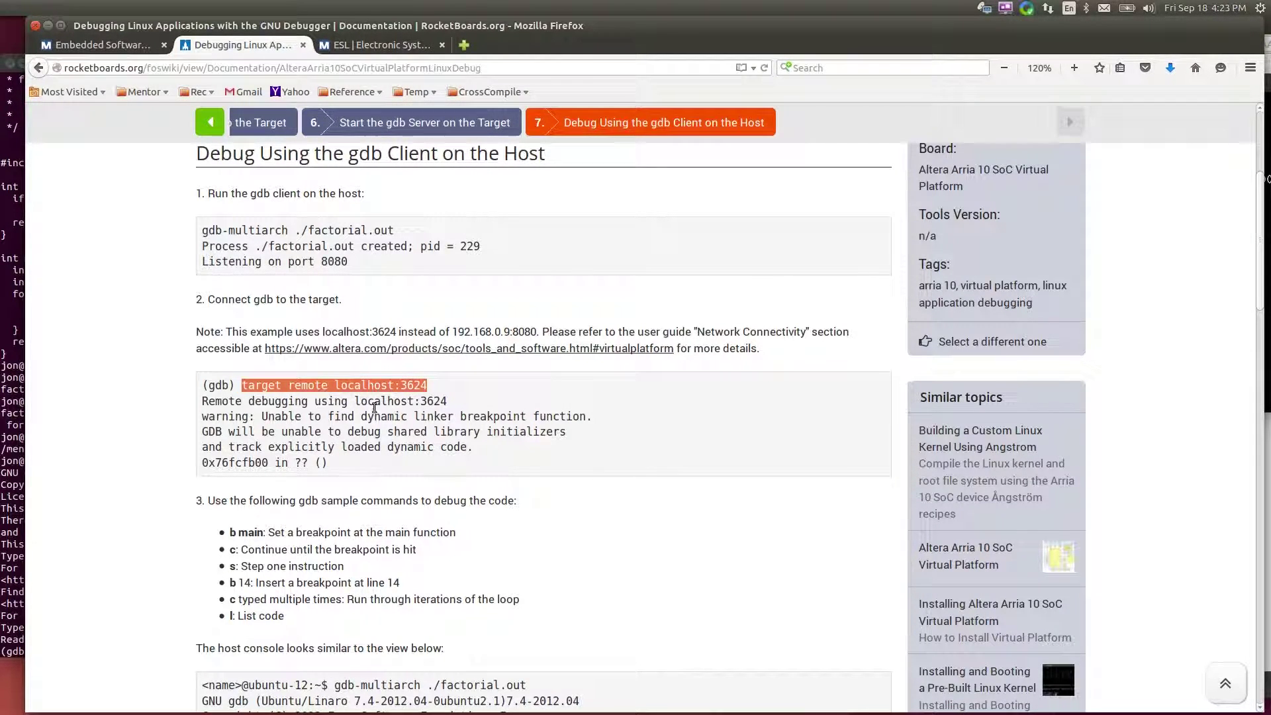
pyautogui.click(18, 539)
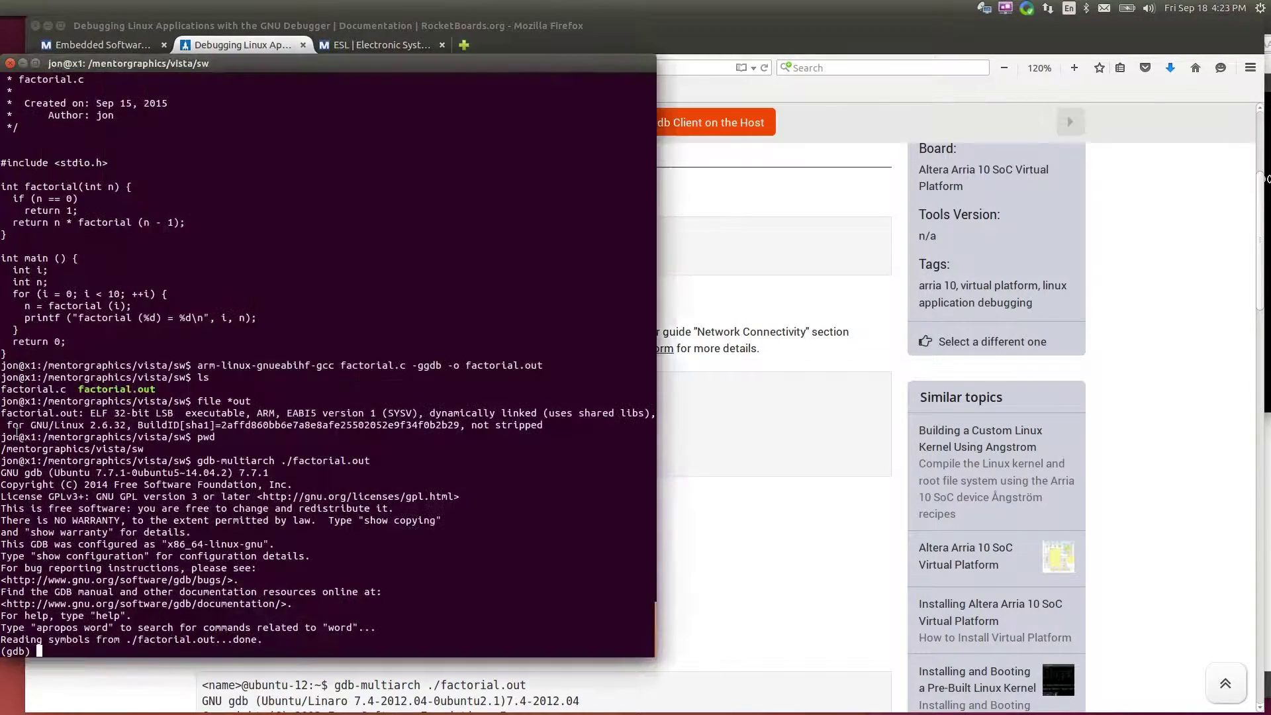
# Connect gdb to localhost:3624 and confirm the target console reports remote debugging from the host
pyautogui.click(17, 450)
pyautogui.middleClick(265, 515)
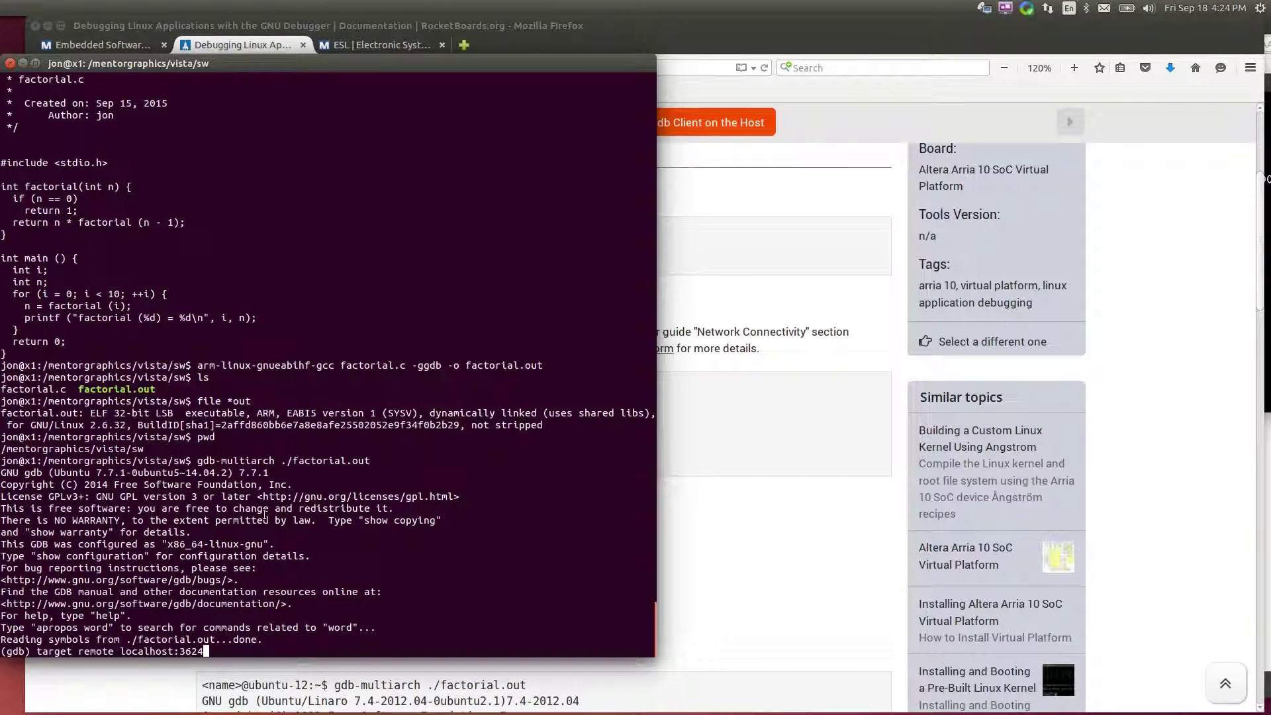
pyautogui.press('Return')
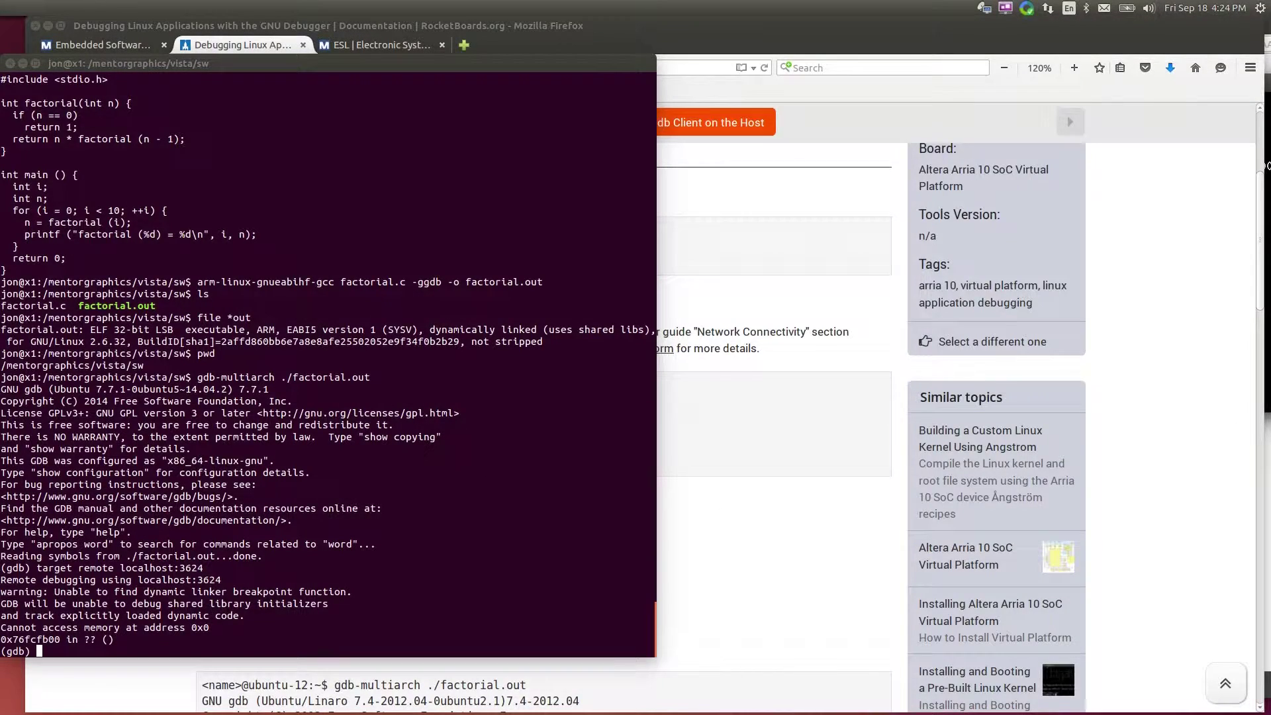
pyautogui.hotkey('alt', 'Tab')
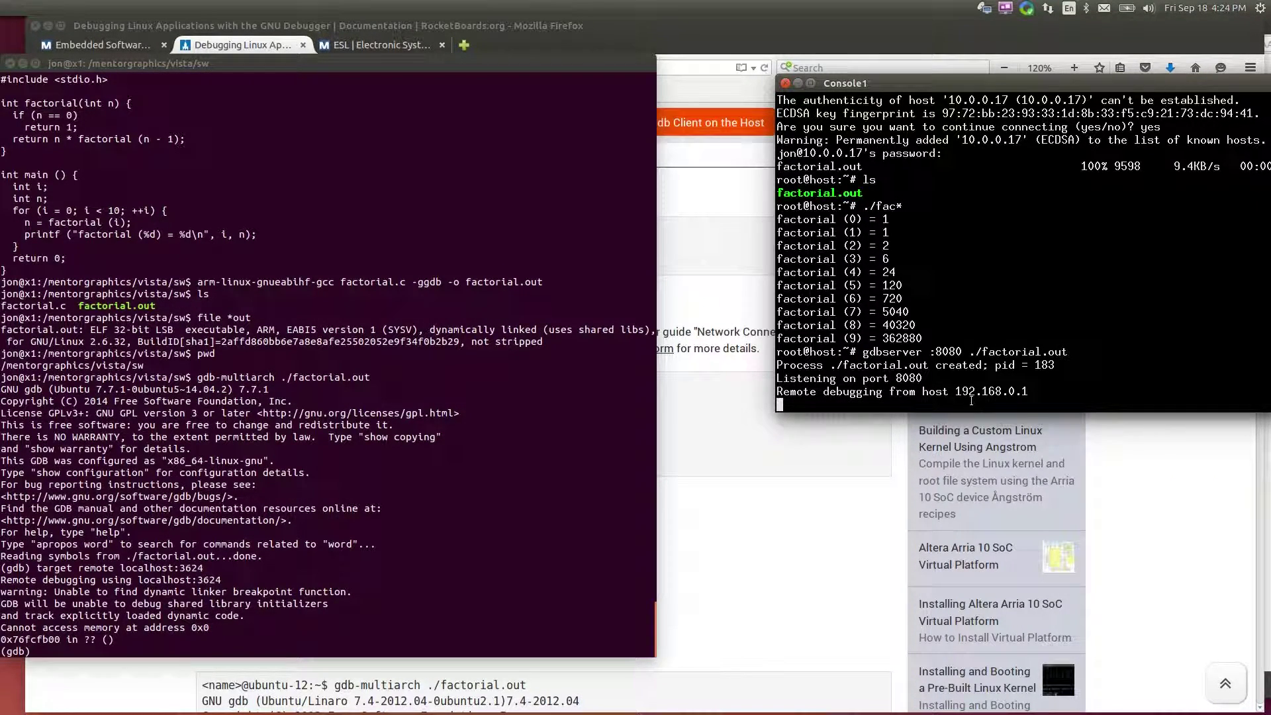
pyautogui.click(450, 541)
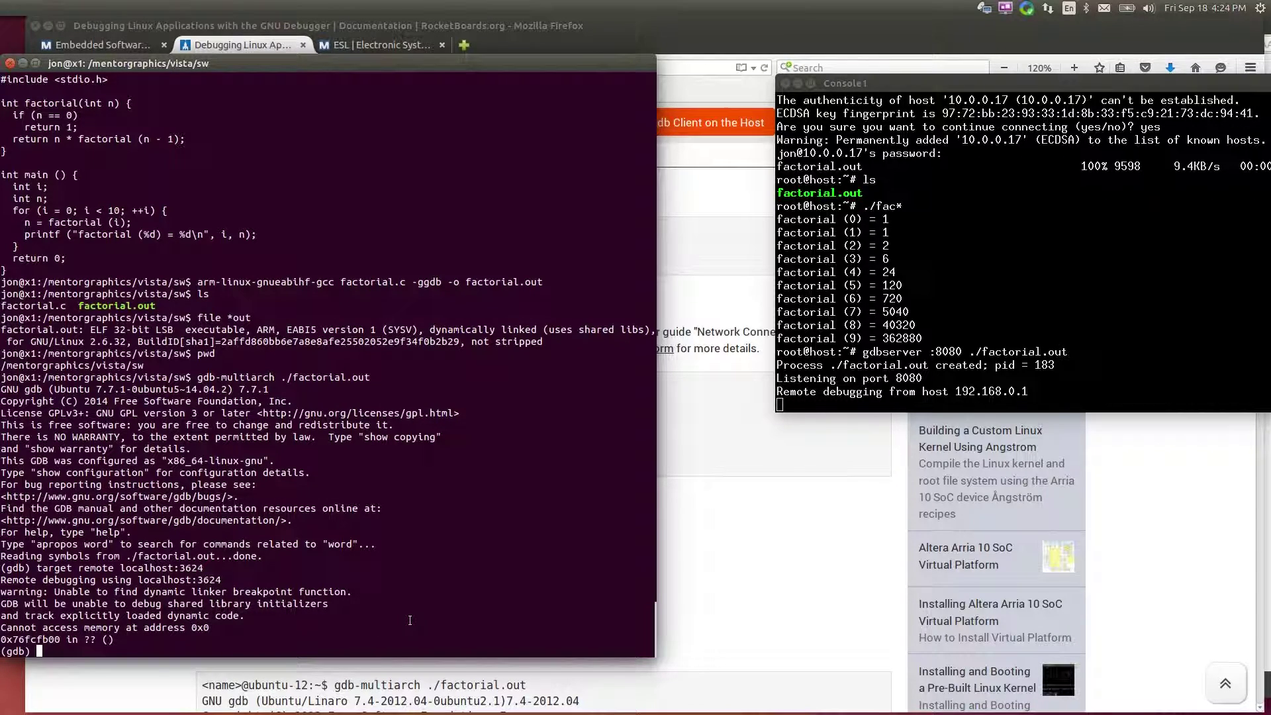
# Set a breakpoint at main, continue to it, and list the surrounding source
pyautogui.write('b main')
pyautogui.press('Return')
pyautogui.write('c')
pyautogui.press('Return')
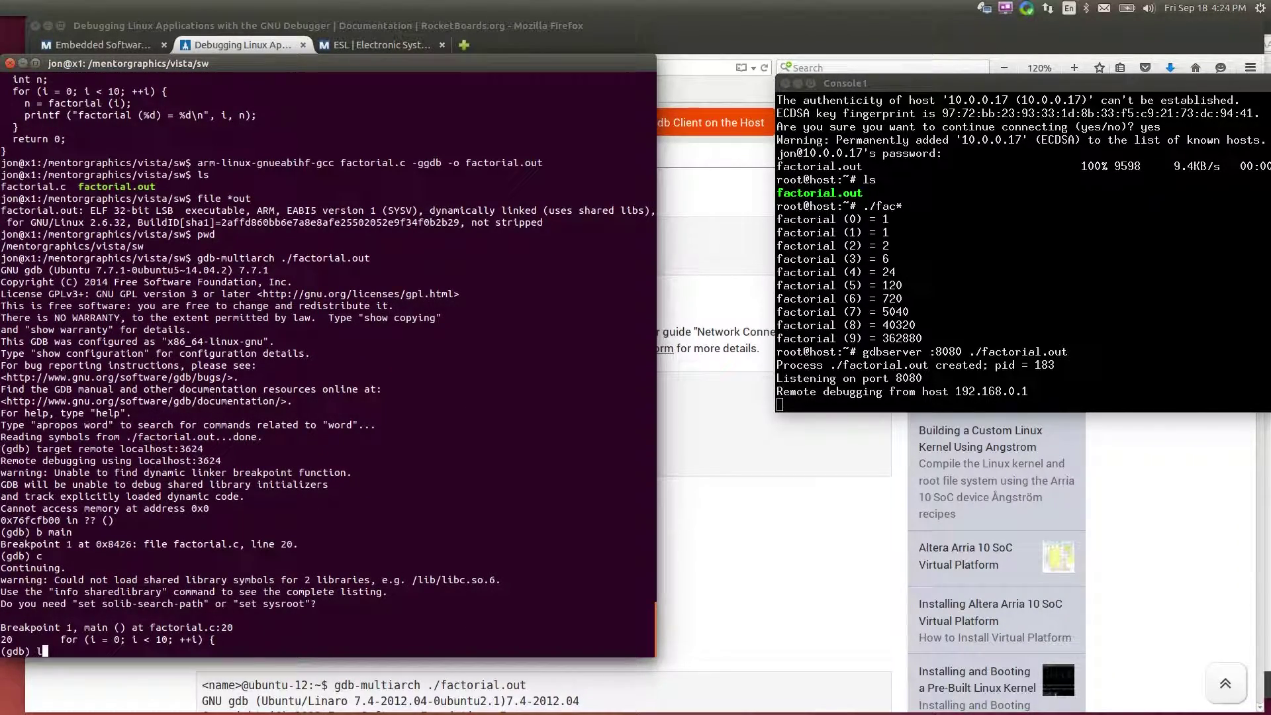
pyautogui.press('Return')
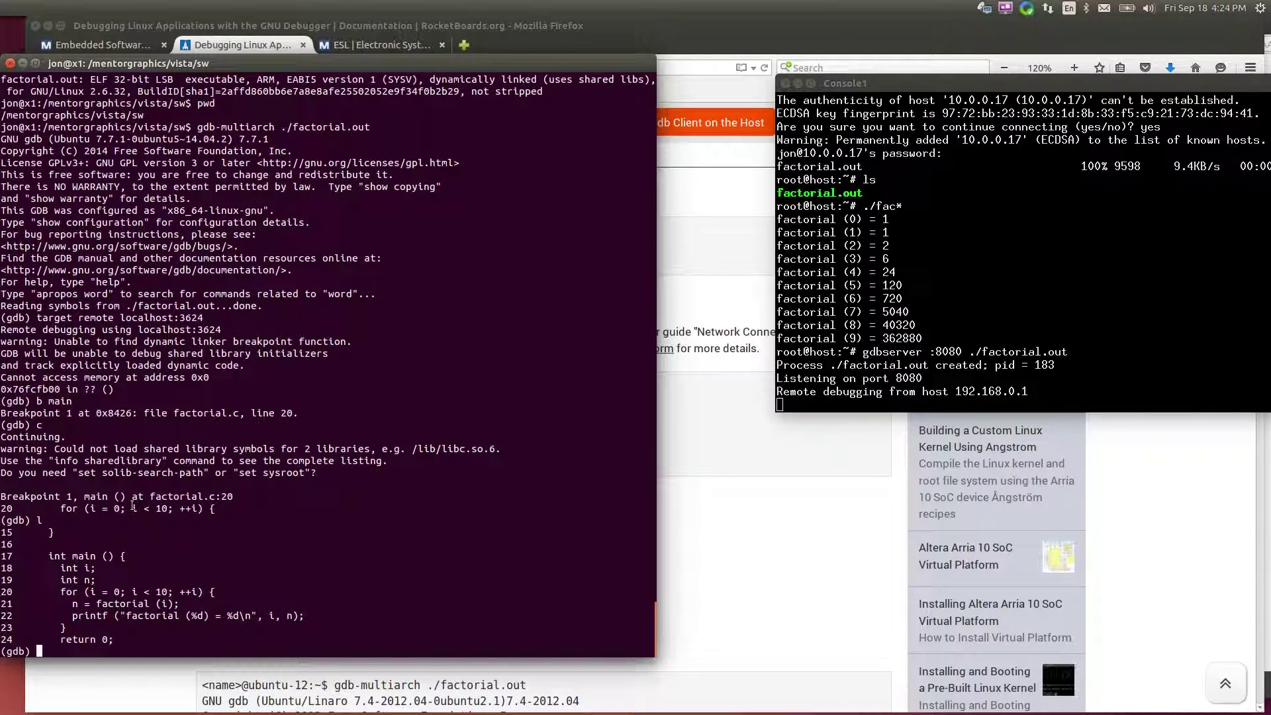
# Step with s into the factorial function and back out to main line 22
pyautogui.write('s')
pyautogui.press('Return')
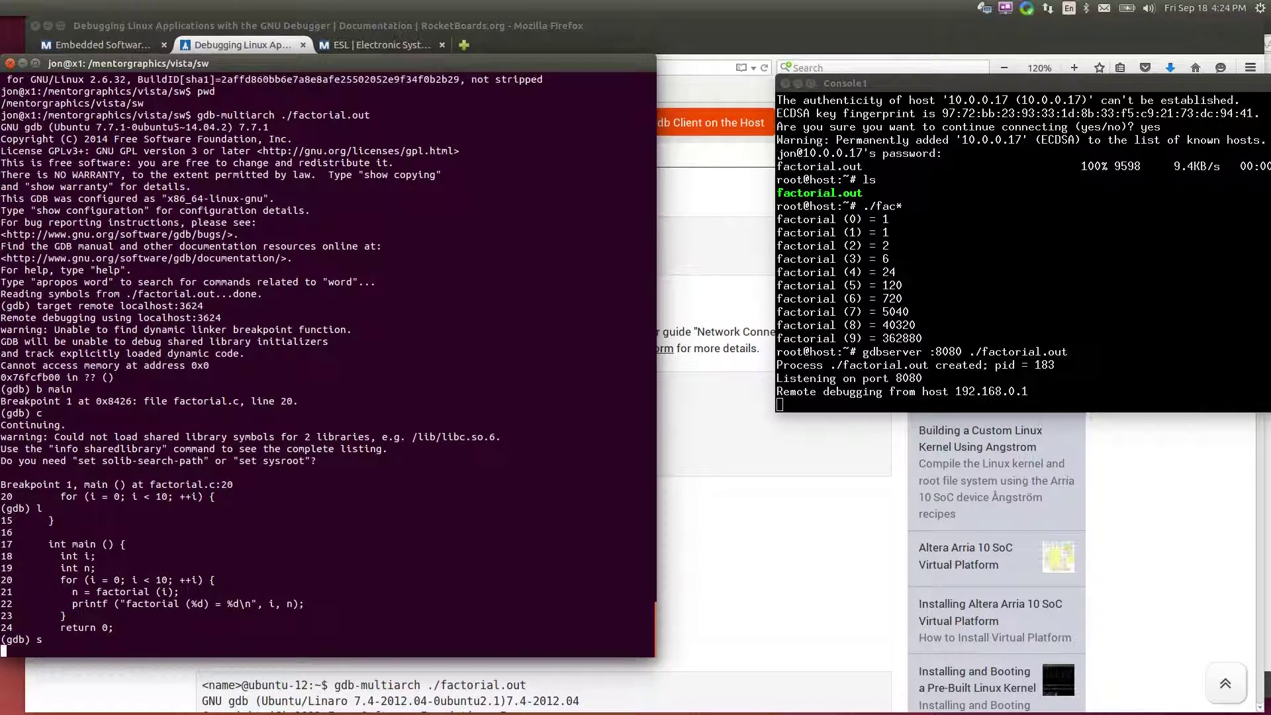
pyautogui.write('s')
pyautogui.press('Return')
pyautogui.write('s')
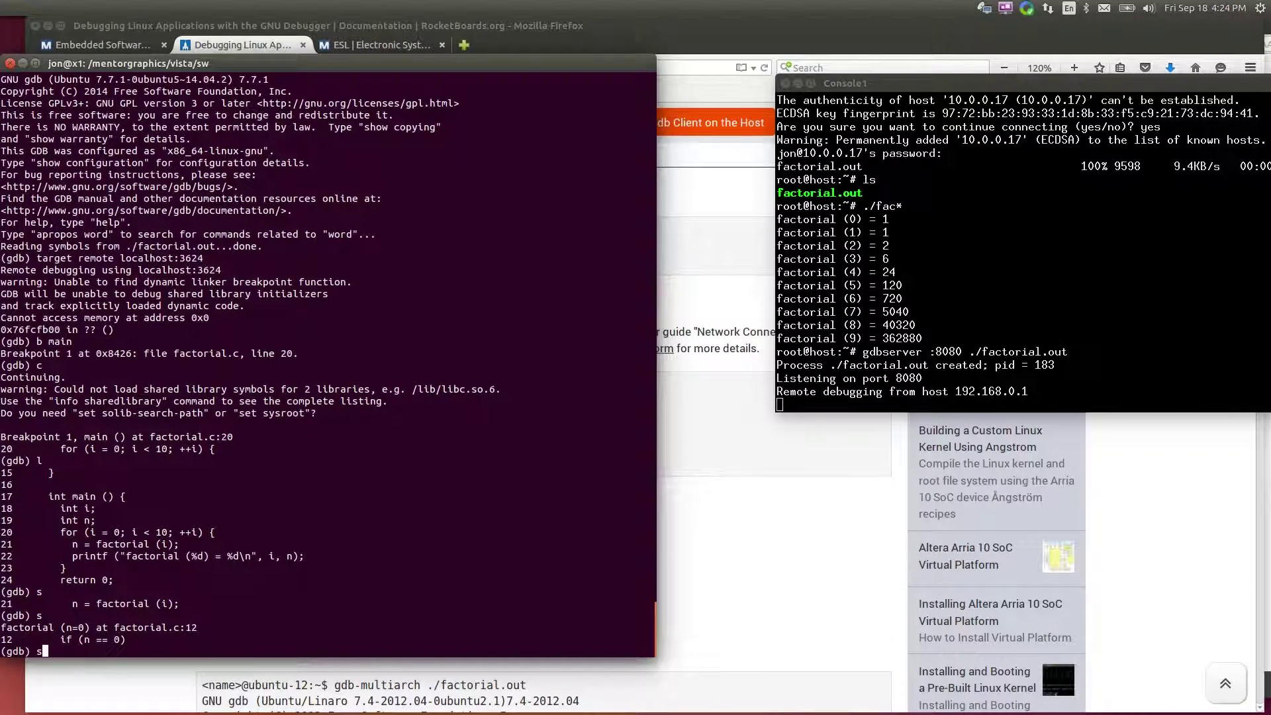
pyautogui.press('Return')
pyautogui.write('s')
pyautogui.press('Return')
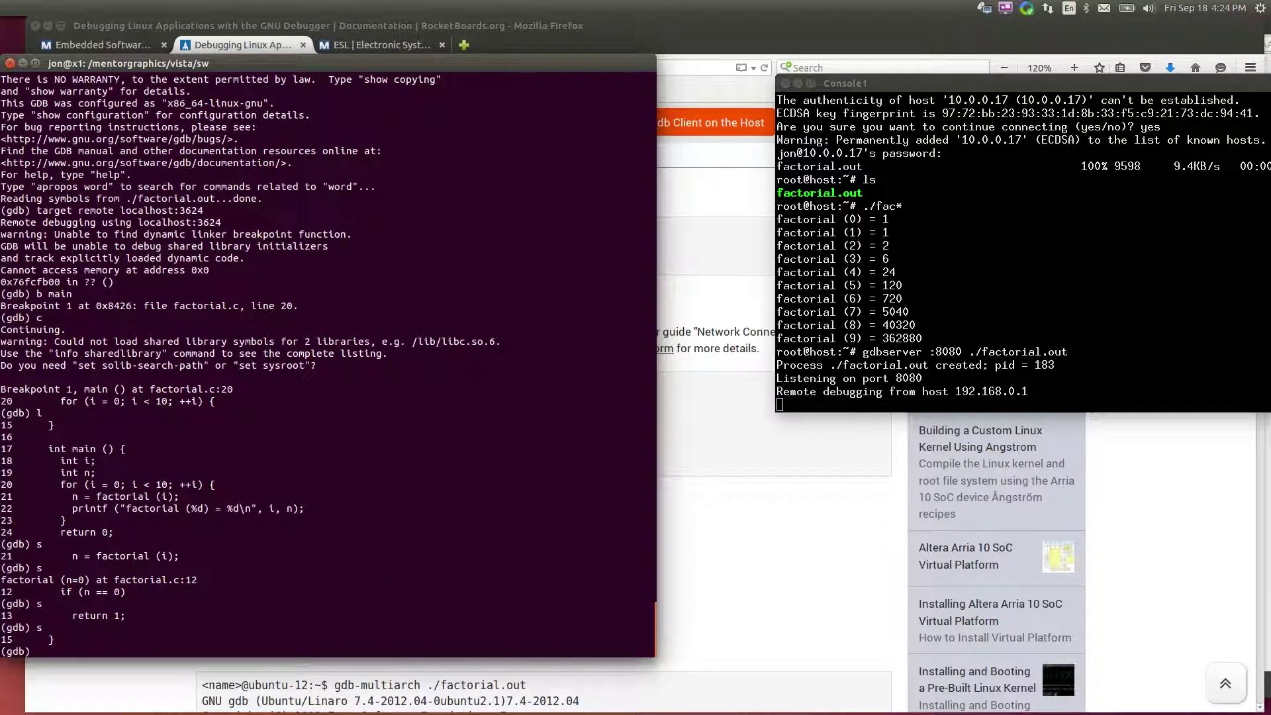
pyautogui.write('s')
pyautogui.press('Return')
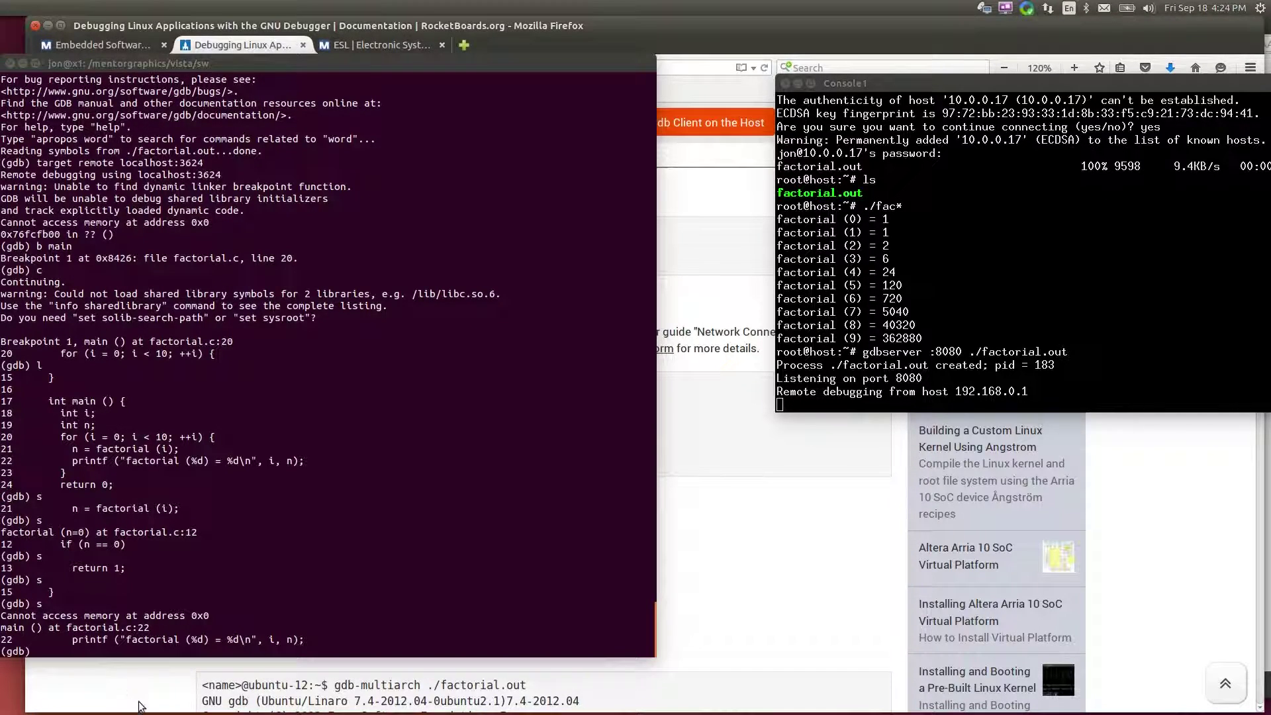
# Execute the printf line with n and check factorial (0) on the target console
pyautogui.click(849, 292)
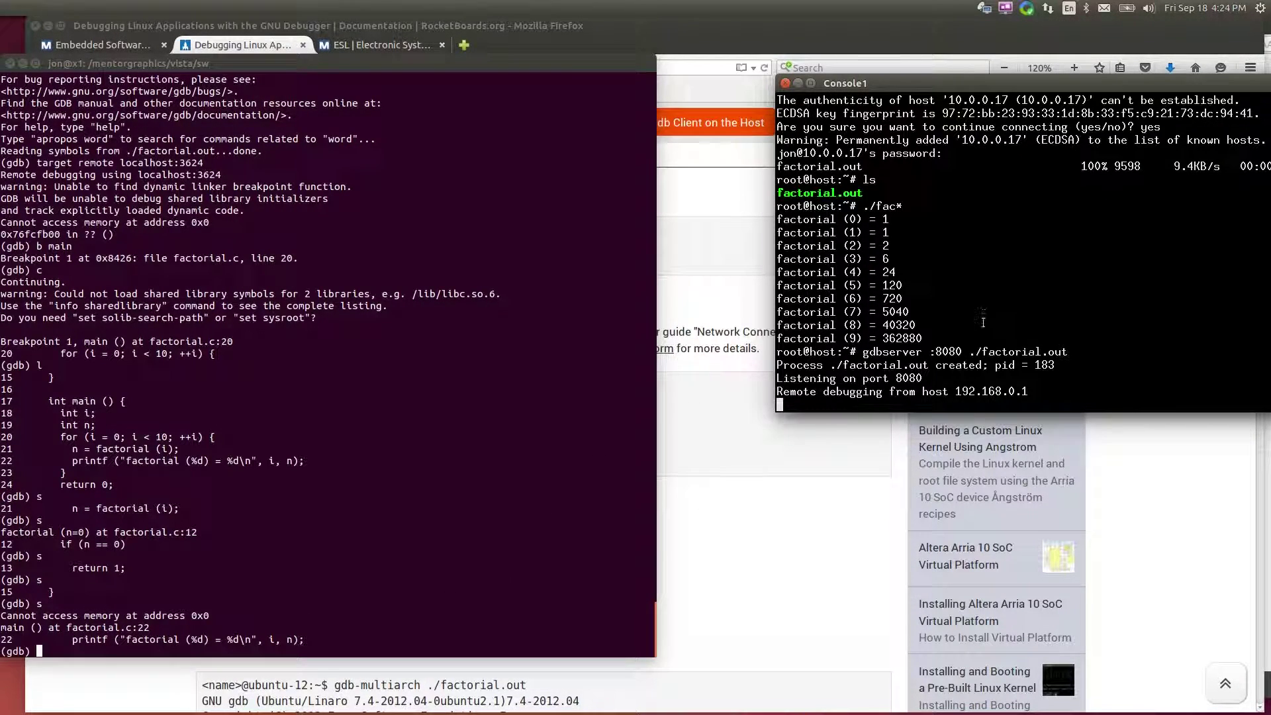
pyautogui.click(483, 504)
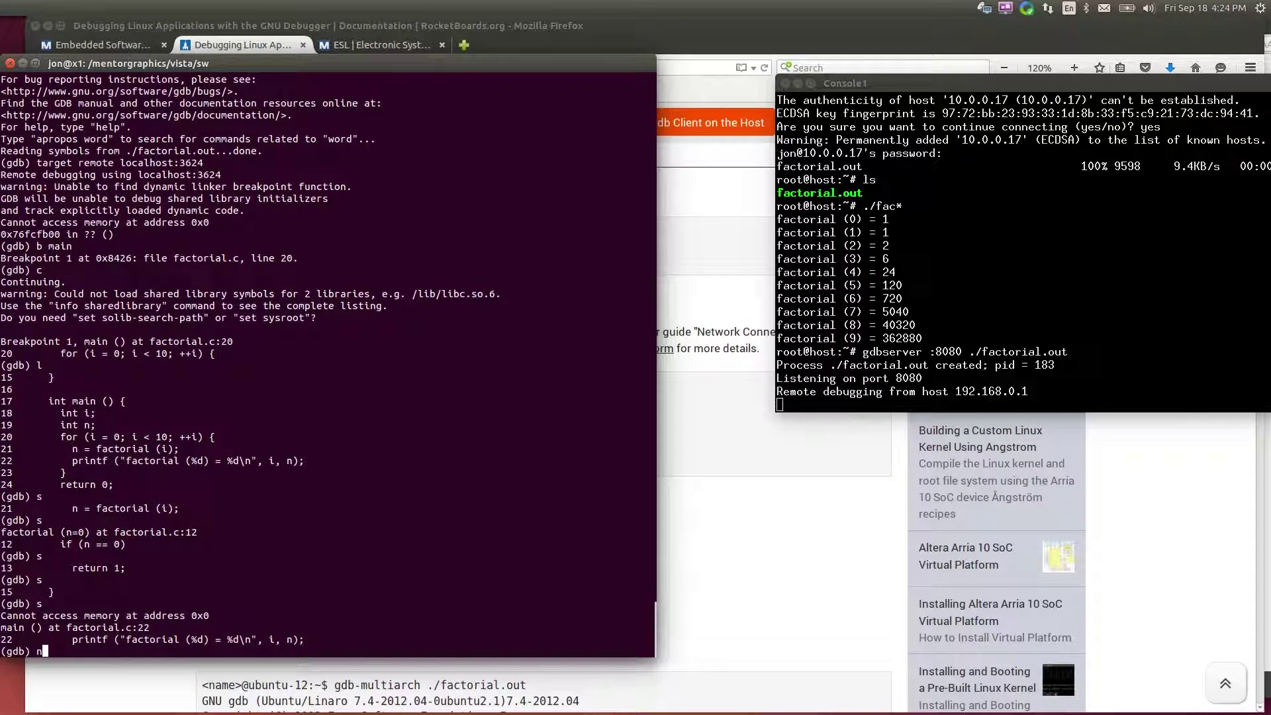
pyautogui.write('n')
pyautogui.press('Return')
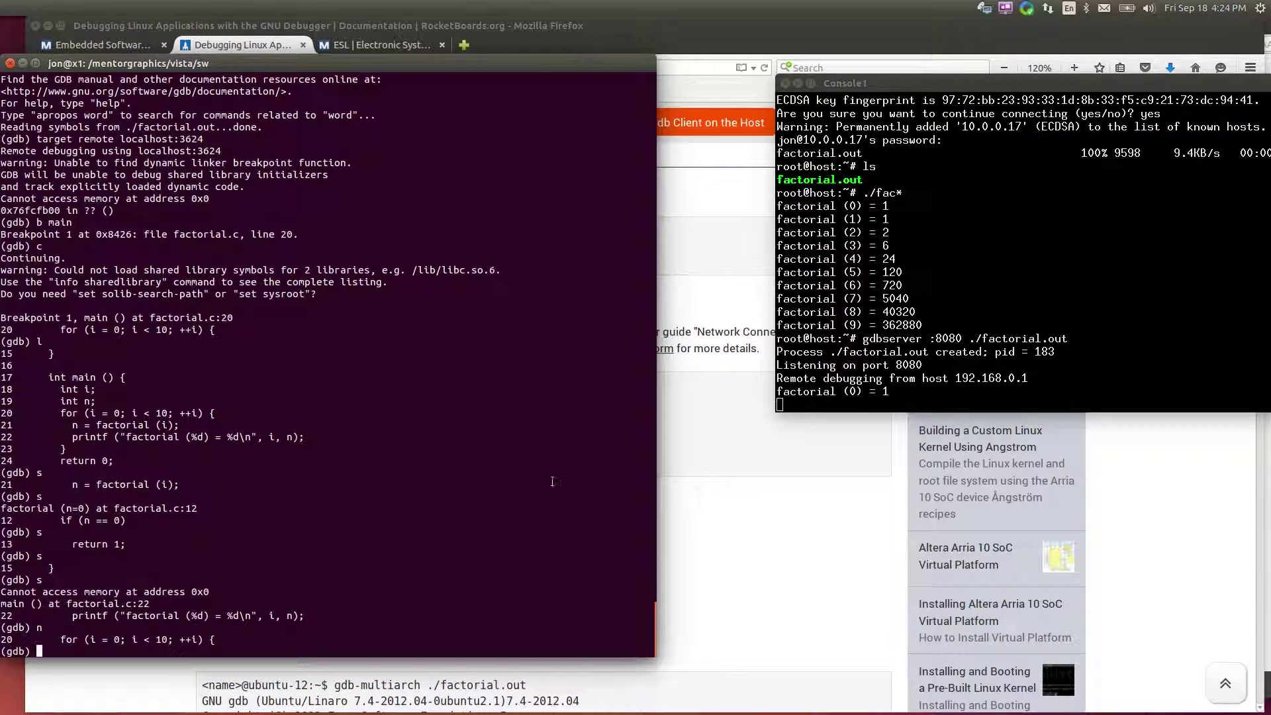
pyautogui.click(877, 402)
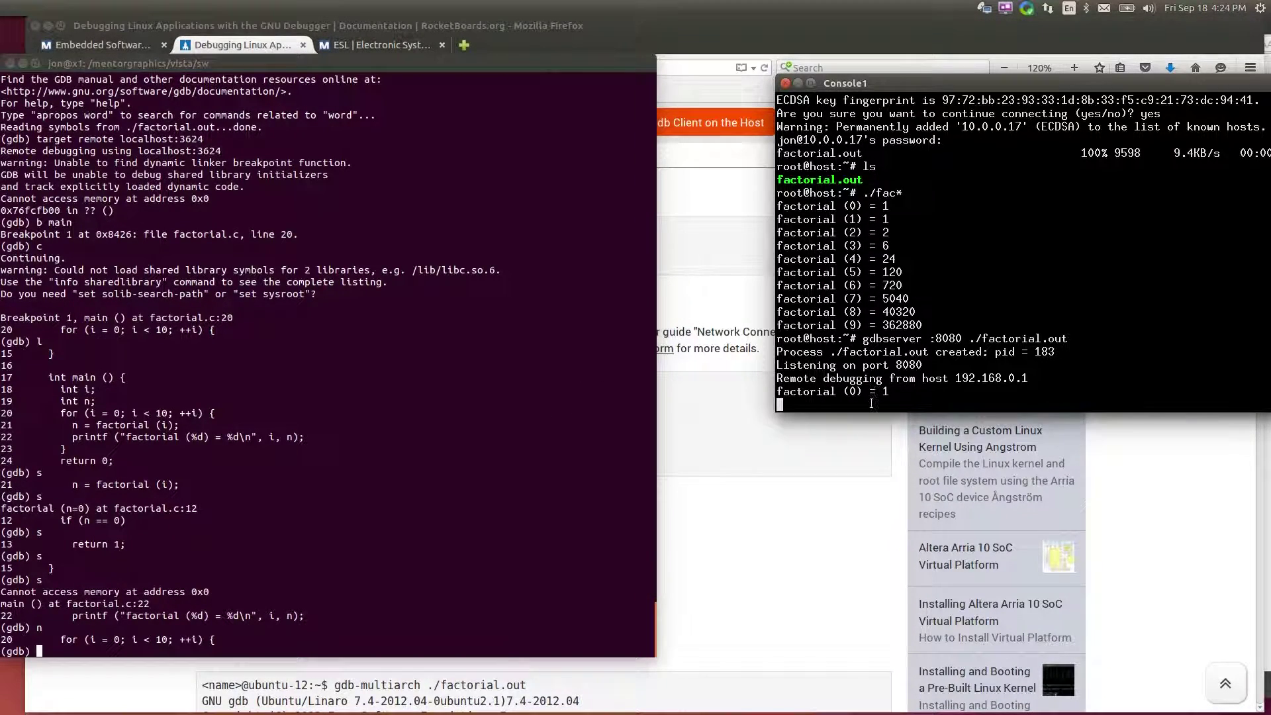
pyautogui.click(535, 428)
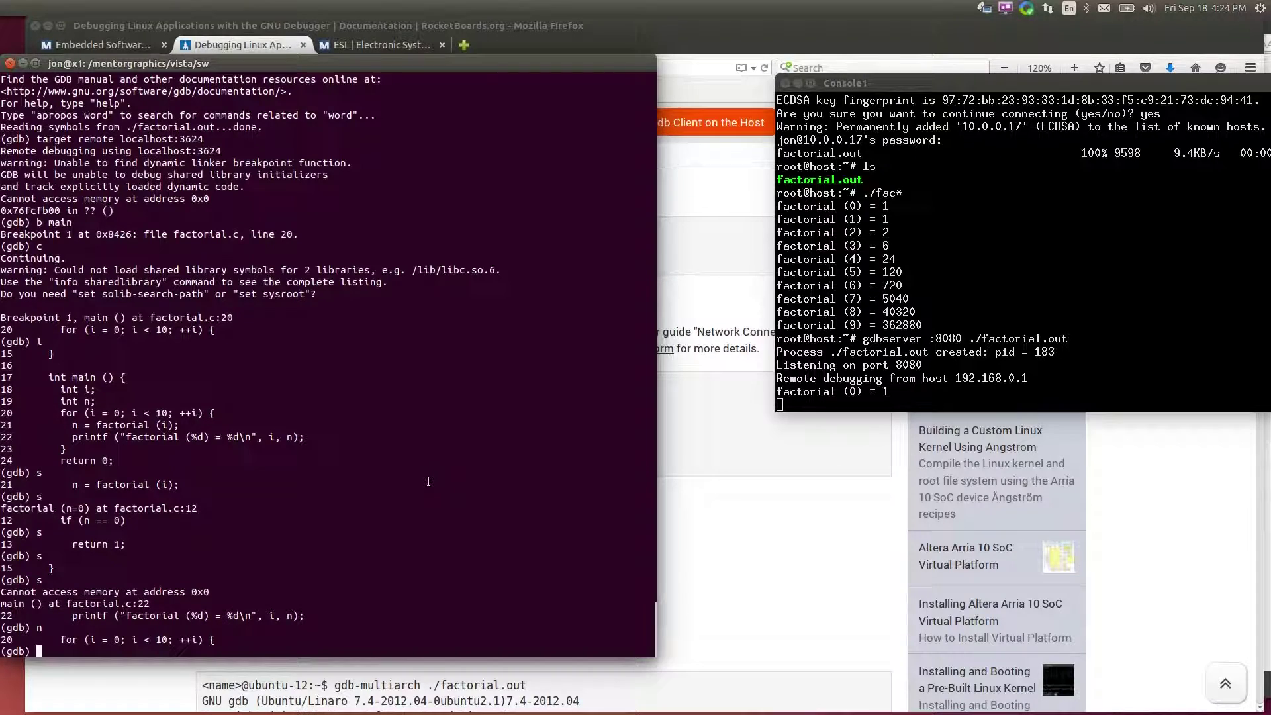
# Step with n through two more loop iterations, printing factorial (1) and factorial (2)
pyautogui.write('n')
pyautogui.press('Return')
pyautogui.write('n')
pyautogui.press('Return')
pyautogui.write('n')
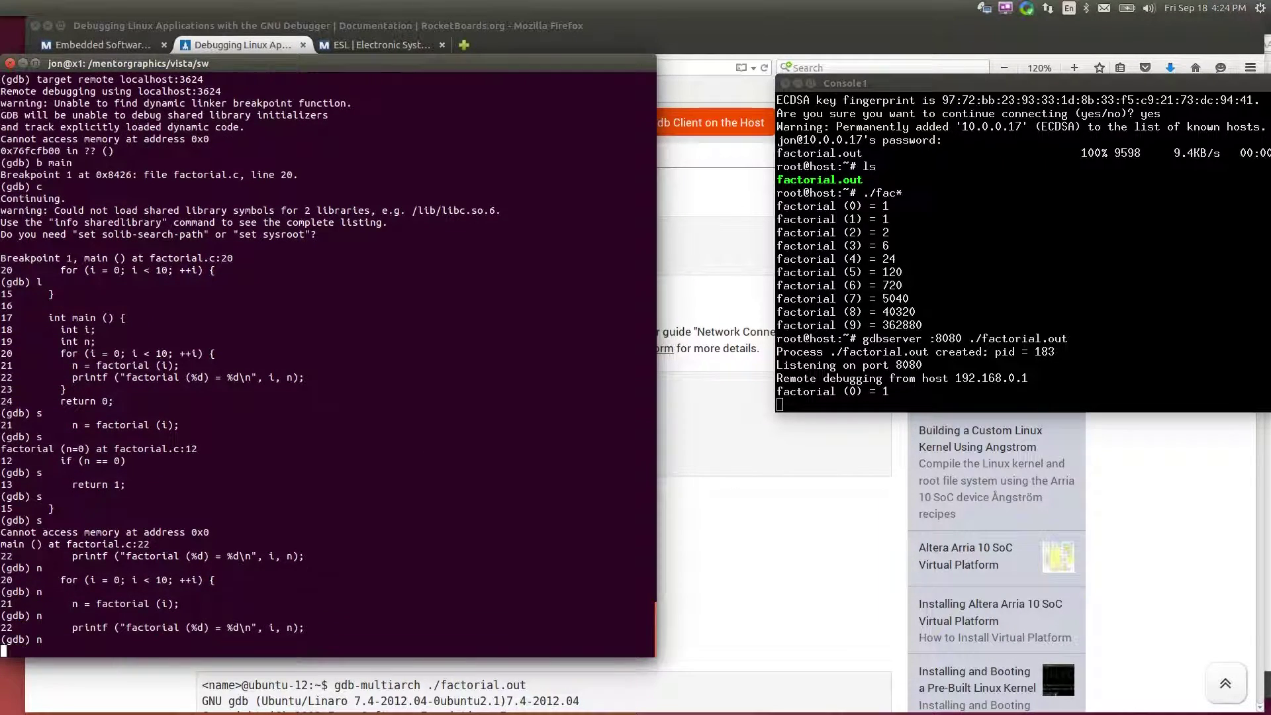
pyautogui.press('Return')
pyautogui.write('n')
pyautogui.press('Return')
pyautogui.write('n')
pyautogui.press('Return')
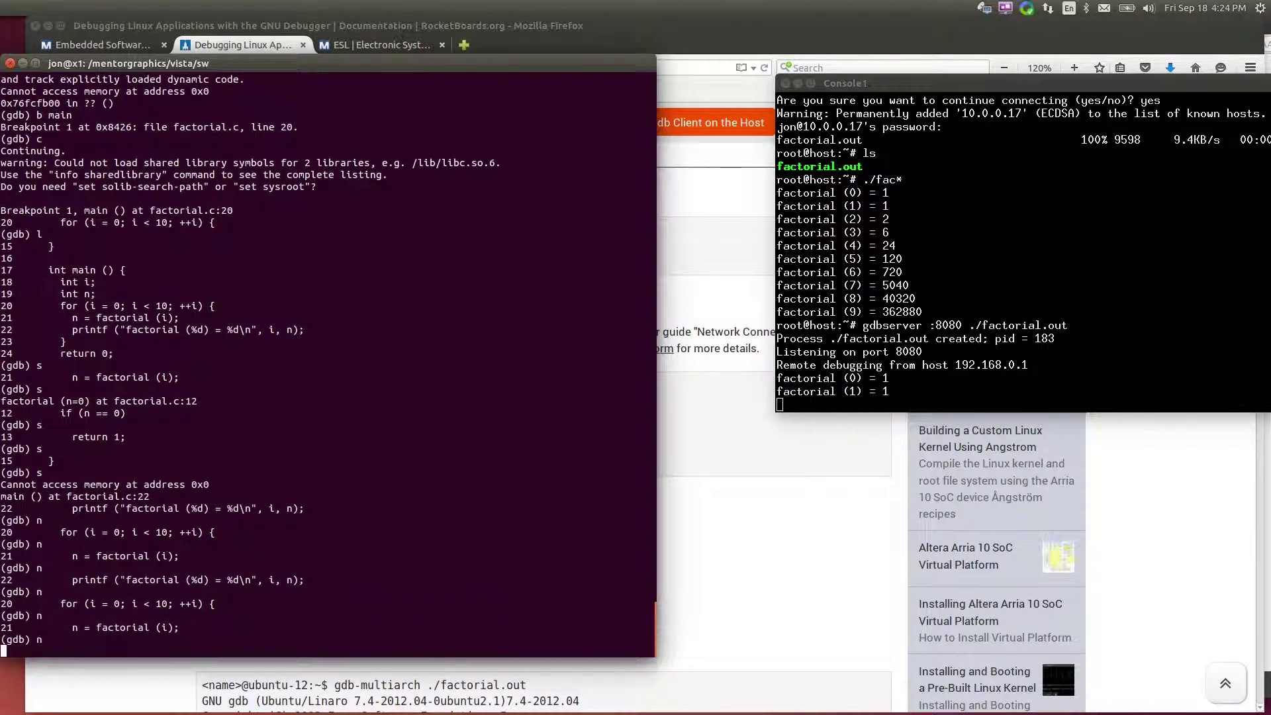
pyautogui.write('n')
pyautogui.press('Return')
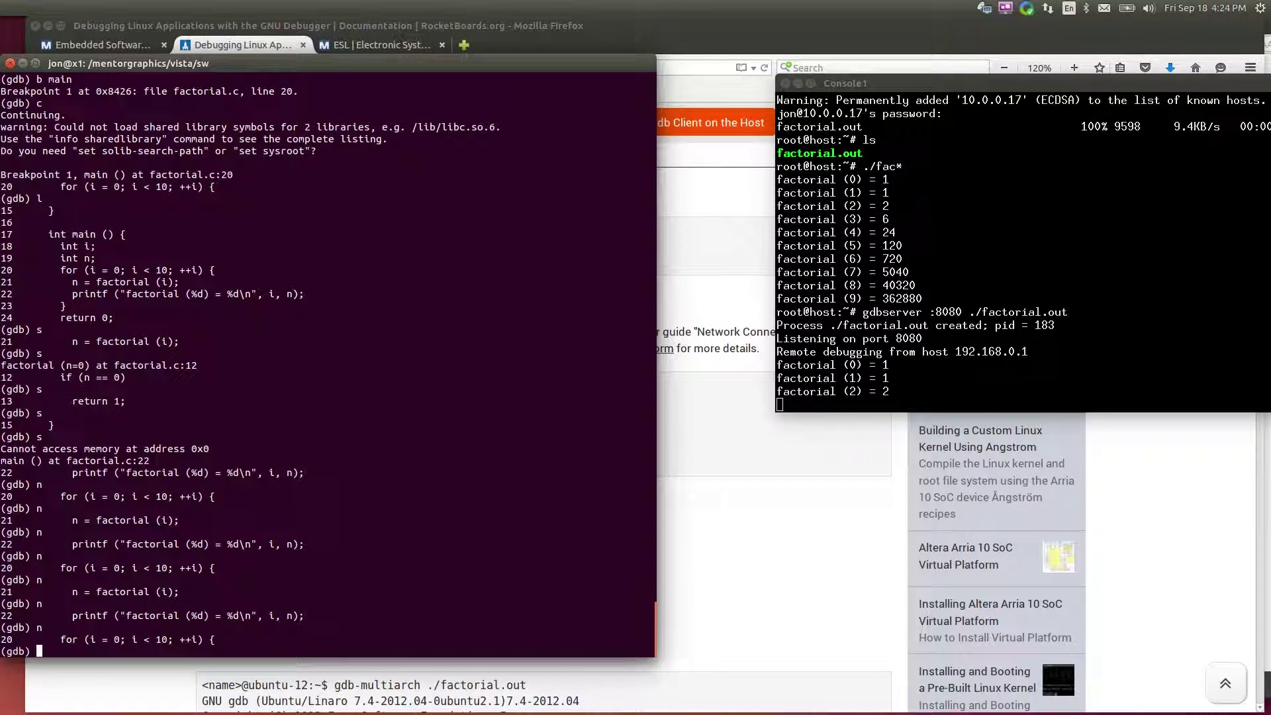